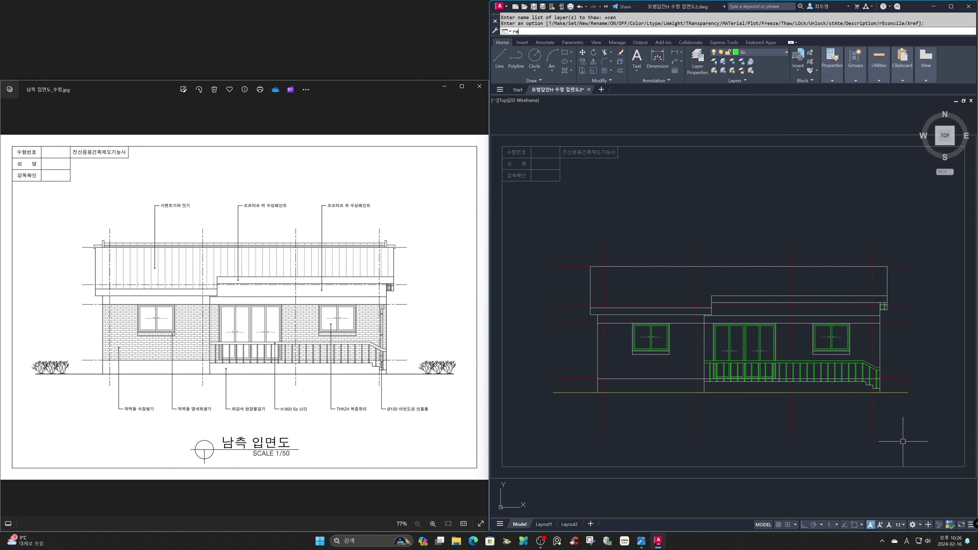
# Draw a 200 by 2600 rectangle in the empty space beside the house elevation for the downspout.
pyautogui.write('rec')
pyautogui.press('Return')
pyautogui.click(926, 382)
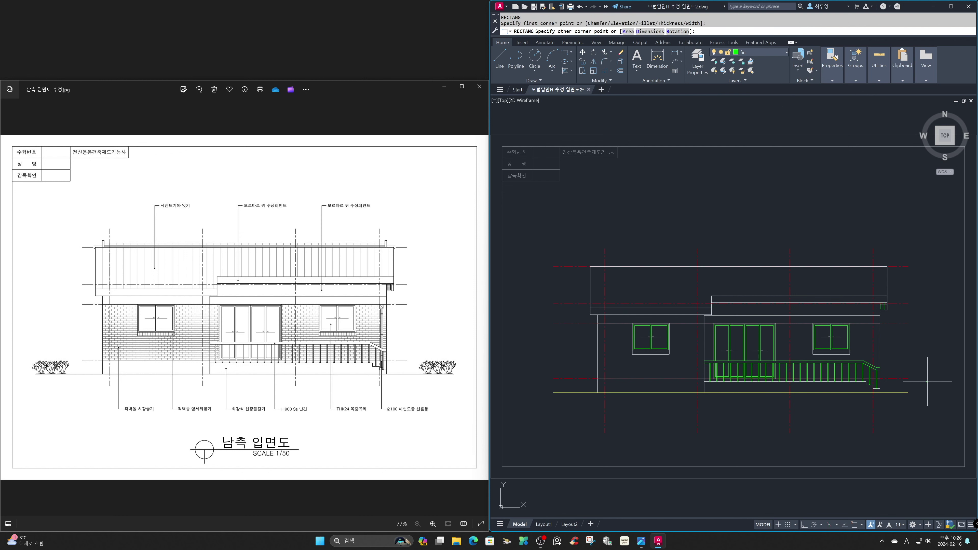
pyautogui.write('d')
pyautogui.press('Return')
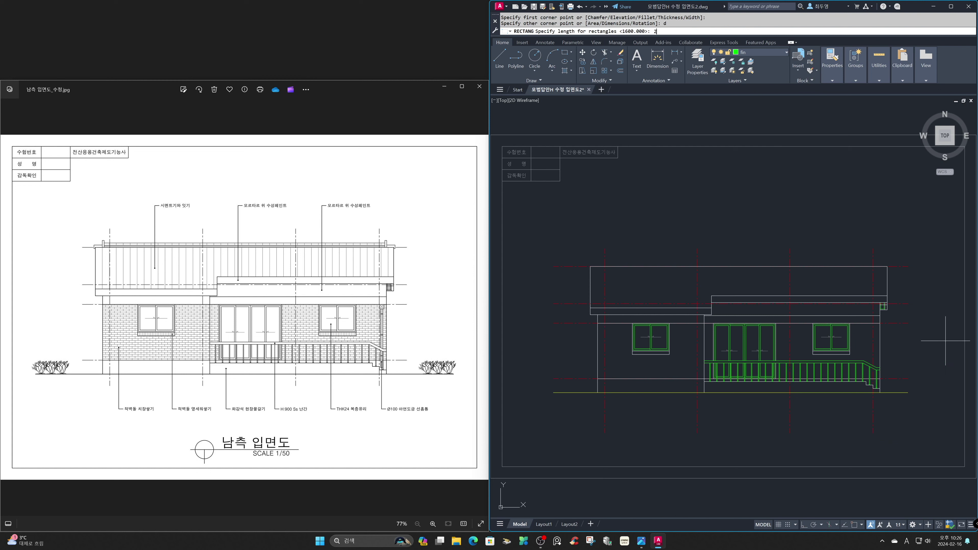
pyautogui.write('200')
pyautogui.press('Return')
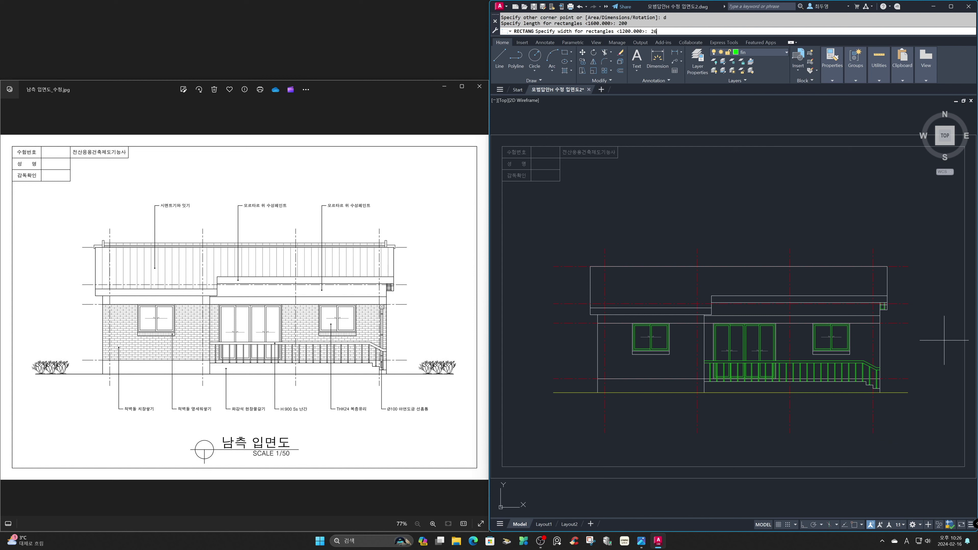
pyautogui.press('Return')
pyautogui.click(943, 341)
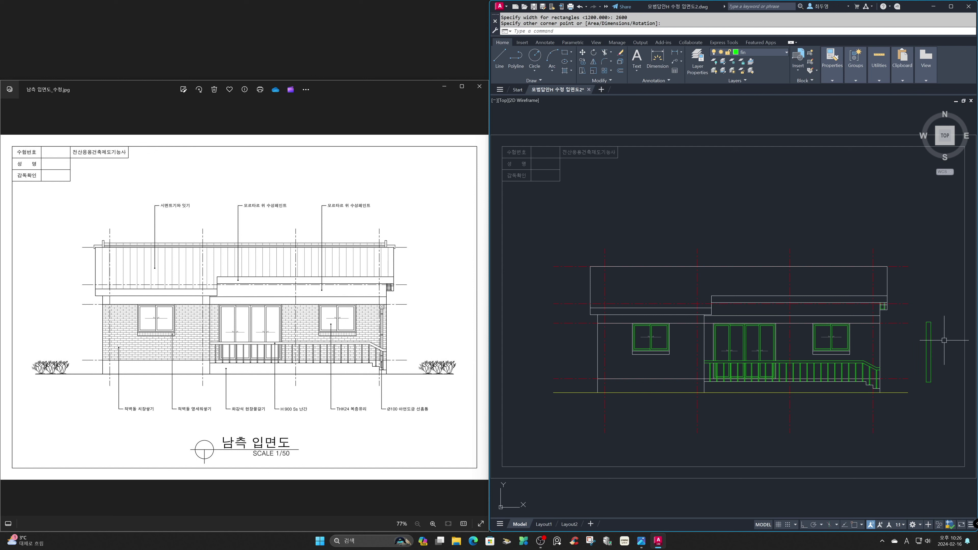
# Explode the tall downspout rectangle into separate lines.
pyautogui.write('z')
pyautogui.press('Return')
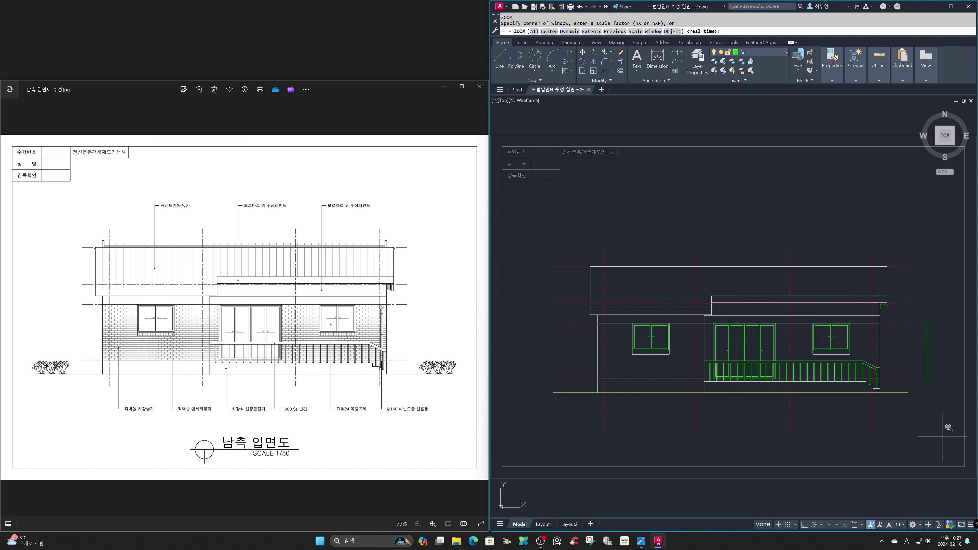
pyautogui.click(903, 309)
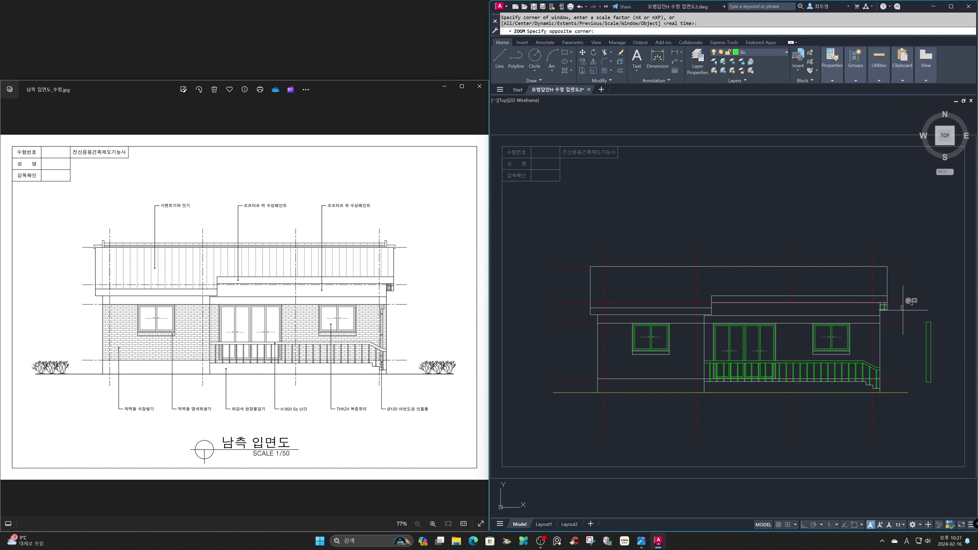
pyautogui.click(961, 394)
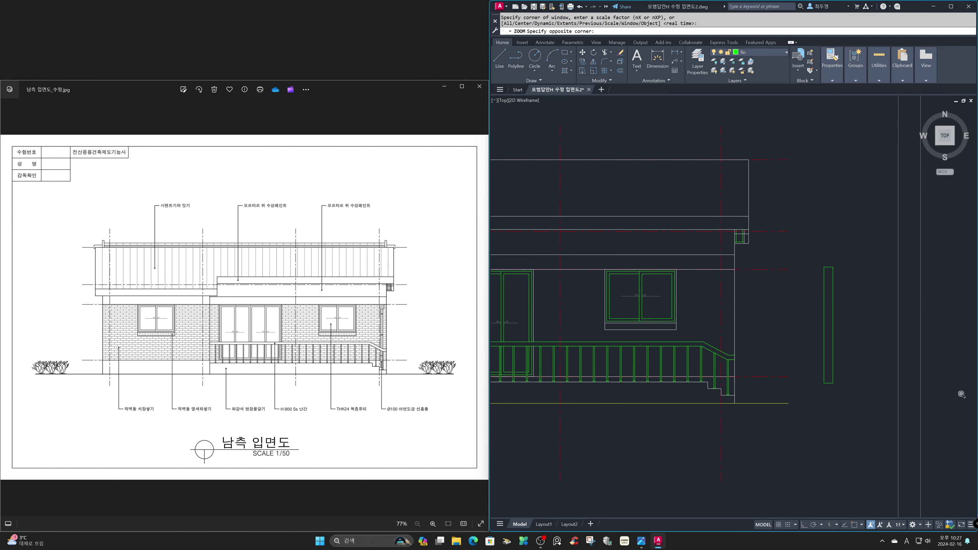
pyautogui.write('x')
pyautogui.press('Return')
pyautogui.click(768, 325)
pyautogui.click(700, 309)
pyautogui.press('Return')
# Offset the downspout's top edge 200 downward to form the base of its square head.
pyautogui.write('o')
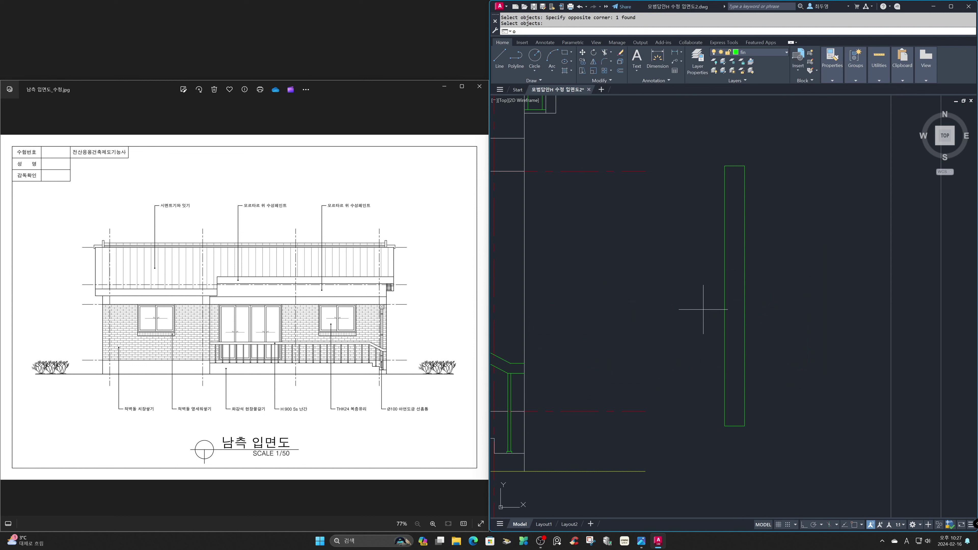
pyautogui.press('Return')
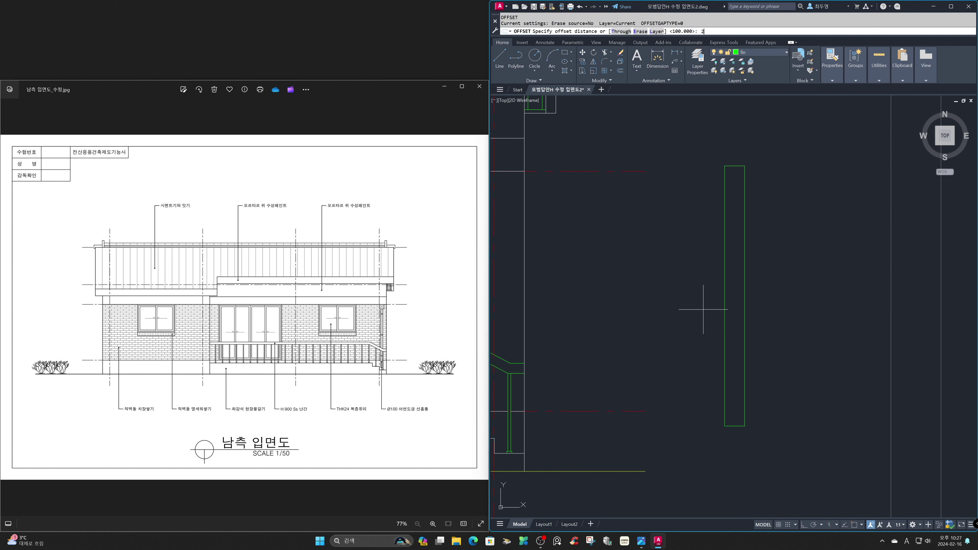
pyautogui.press('Return')
pyautogui.click(733, 166)
pyautogui.click(736, 193)
pyautogui.press('Return')
# Offset both long sides of the downspout inward by 50.
pyautogui.press('Return')
pyautogui.press('Return')
pyautogui.click(745, 211)
pyautogui.click(722, 214)
pyautogui.click(724, 214)
pyautogui.click(755, 212)
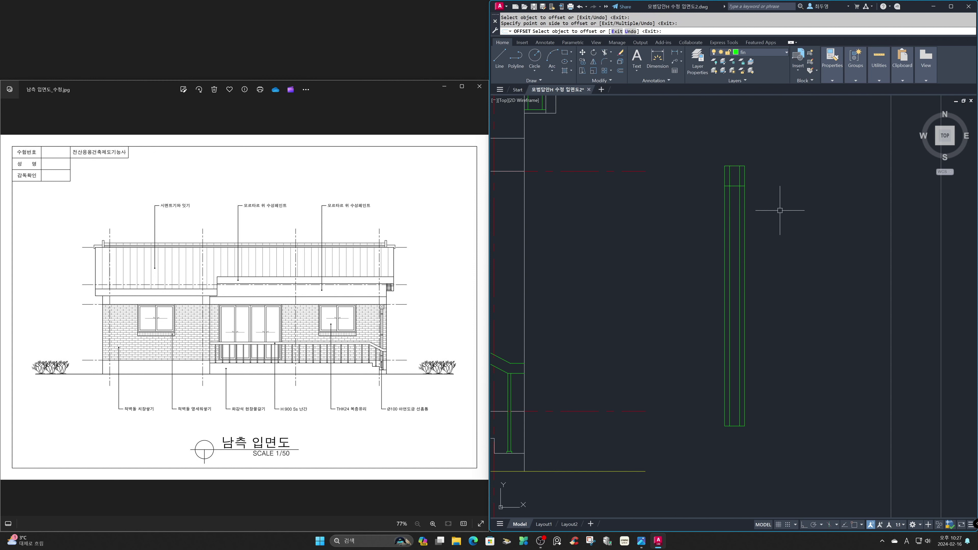
pyautogui.press('Return')
# Trim the outlines to leave a square head on a narrower pipe, removing the excess side and bottom segments.
pyautogui.write('tr')
pyautogui.press('Return')
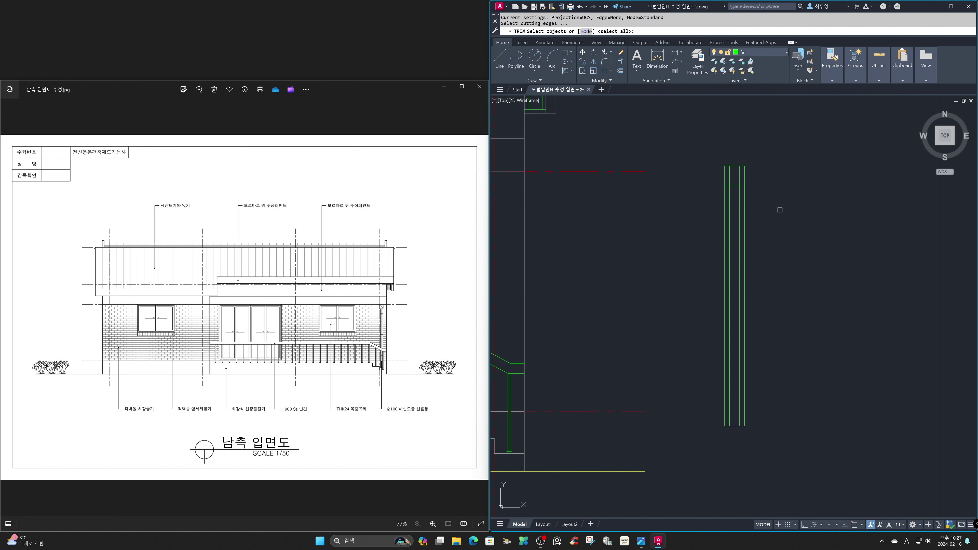
pyautogui.click(744, 200)
pyautogui.click(731, 179)
pyautogui.click(724, 189)
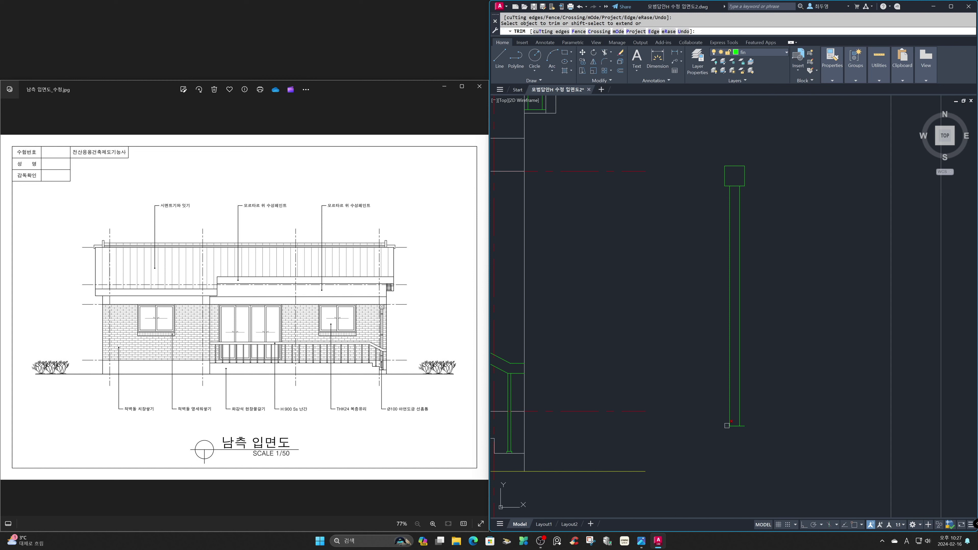
pyautogui.press('Return')
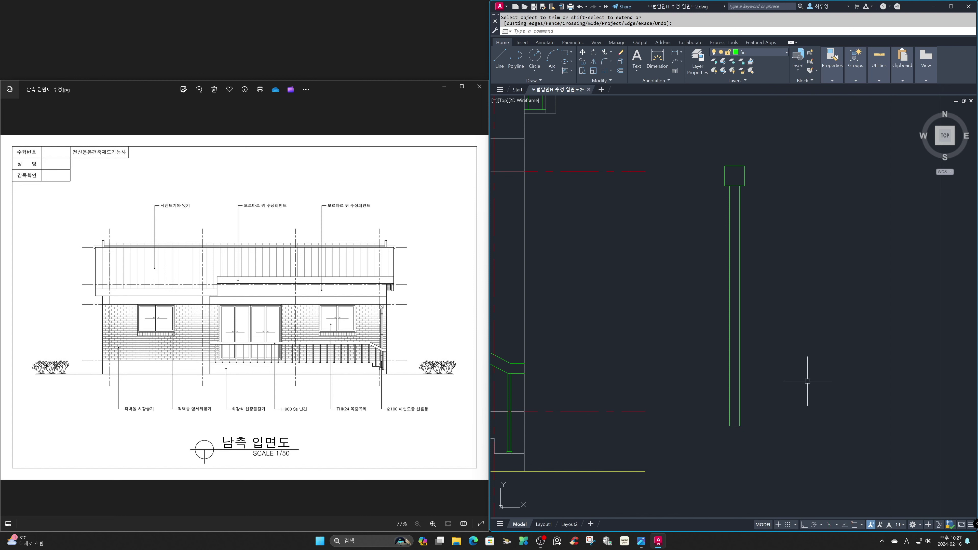
# Offset all four edges of the downspout's square head inward by 30.
pyautogui.write('z')
pyautogui.press('Return')
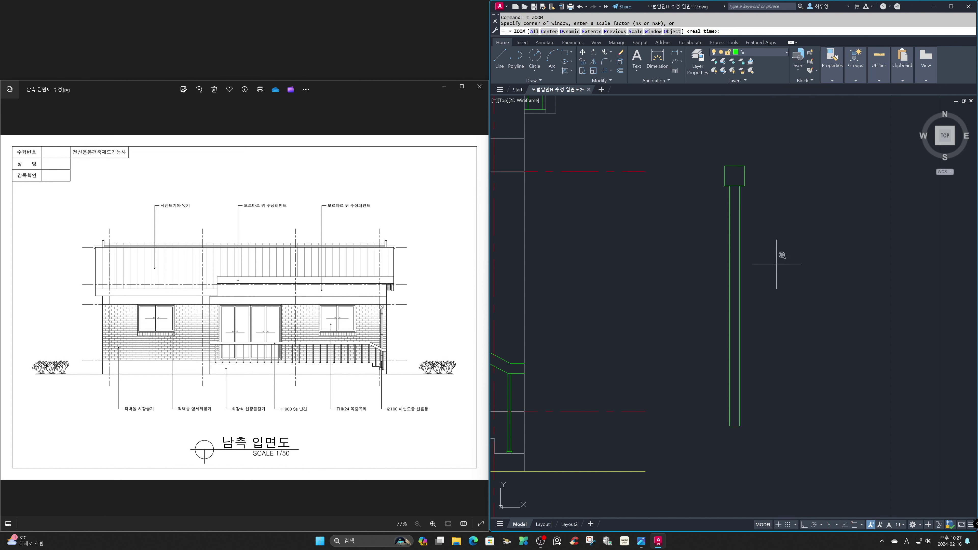
pyautogui.click(688, 148)
pyautogui.click(771, 231)
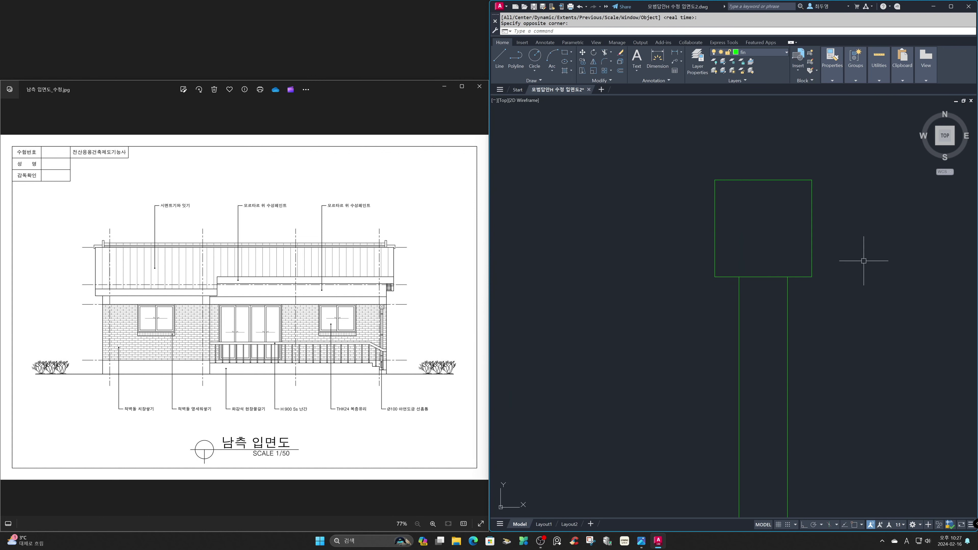
pyautogui.write('o')
pyautogui.press('Return')
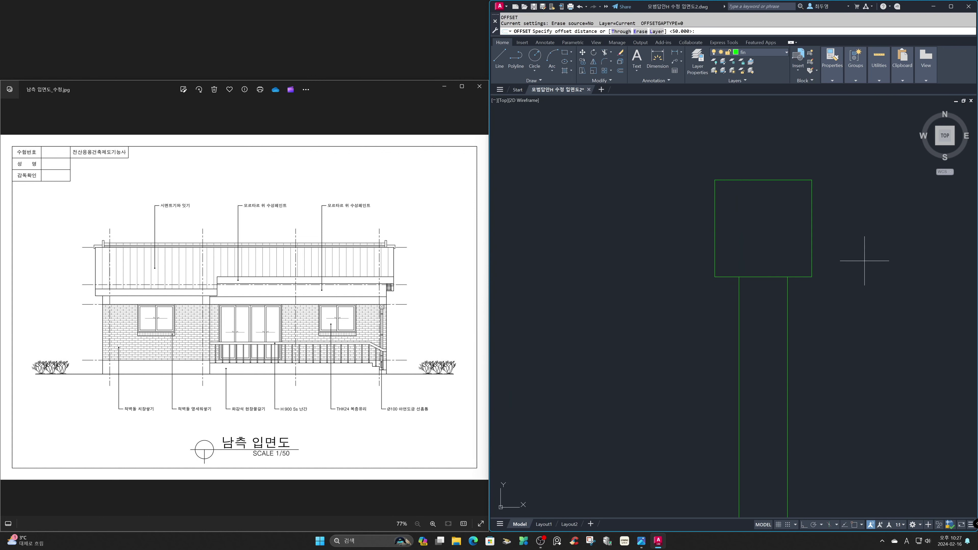
pyautogui.write('30')
pyautogui.press('Return')
pyautogui.click(812, 257)
pyautogui.click(789, 253)
pyautogui.click(771, 181)
pyautogui.click(770, 205)
pyautogui.click(715, 238)
pyautogui.click(735, 241)
pyautogui.click(753, 277)
pyautogui.click(759, 267)
# Offset both pipe lines below the head inward by 30.
pyautogui.click(739, 287)
pyautogui.click(757, 293)
pyautogui.click(786, 296)
pyautogui.click(773, 299)
pyautogui.press('Return')
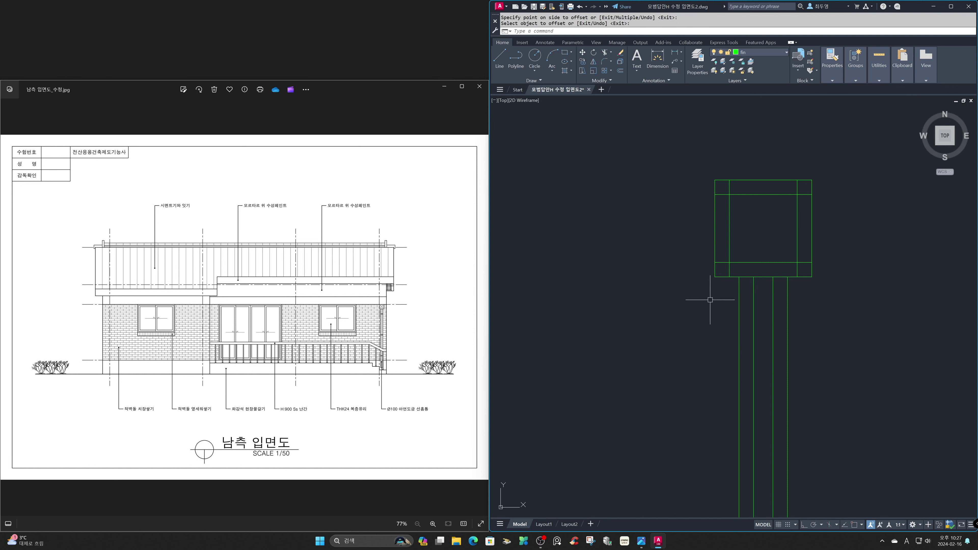
# Draw two crossing diagonal lines between the corners of the head's inner square, using object snap.
pyautogui.press('F3')
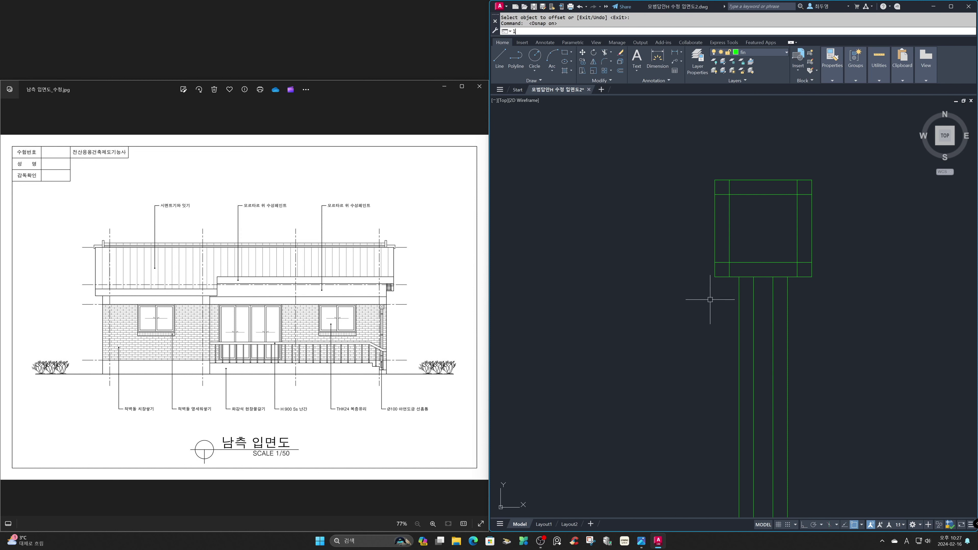
pyautogui.write('l')
pyautogui.press('Return')
pyautogui.click(729, 262)
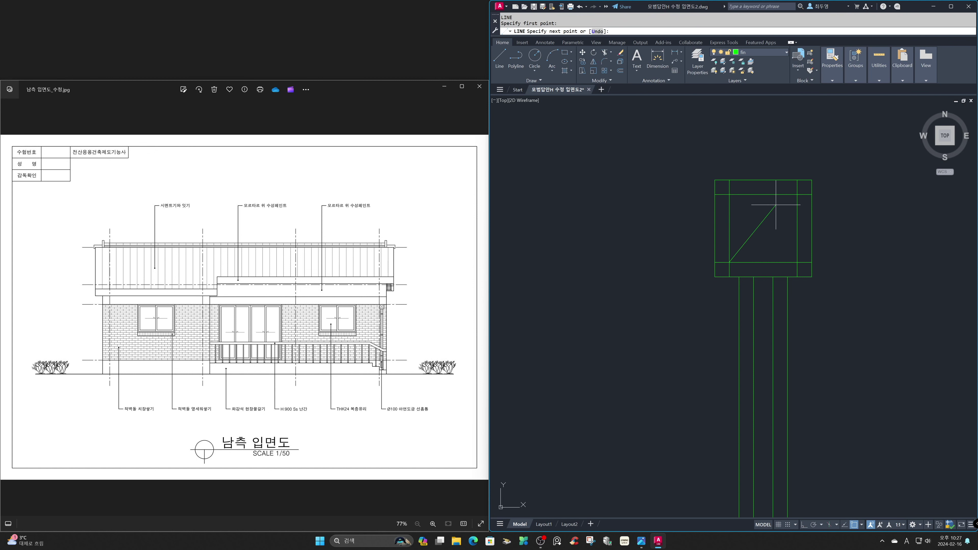
pyautogui.click(797, 194)
pyautogui.press('Return')
pyautogui.press('Return')
pyautogui.click(729, 195)
pyautogui.click(797, 262)
pyautogui.press('Return')
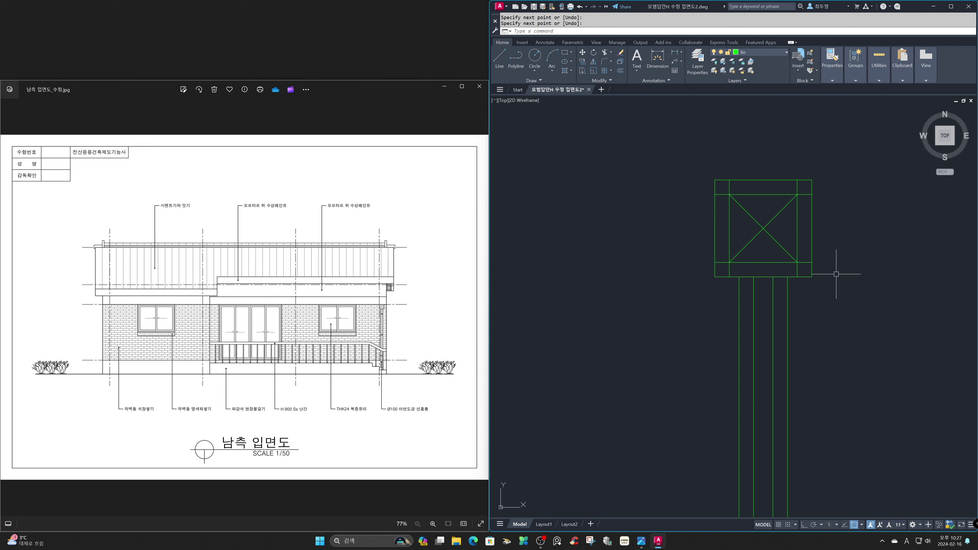
# Trim the offset line ends that extend past the inner square to the head's outer edges.
pyautogui.write('tr')
pyautogui.press('Return')
pyautogui.press('Return')
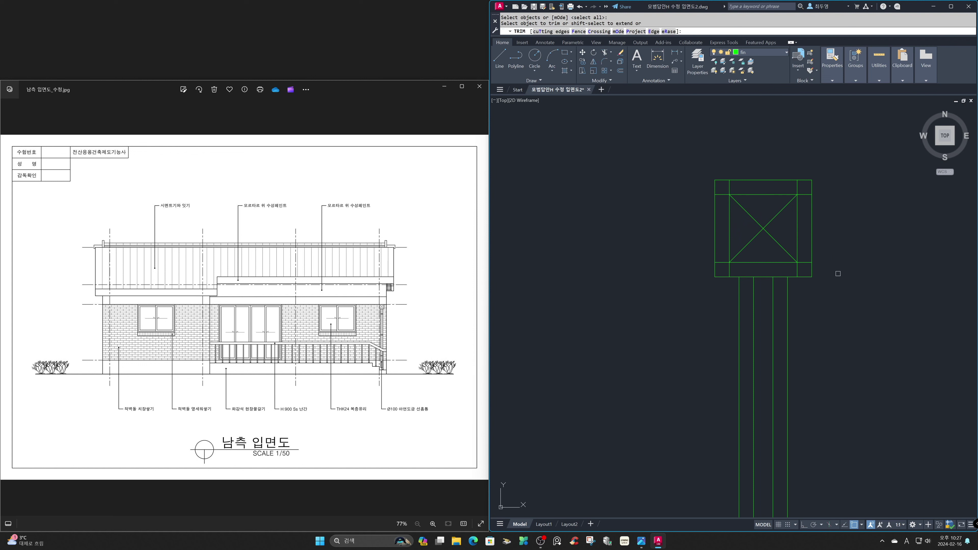
pyautogui.click(836, 271)
pyautogui.click(807, 268)
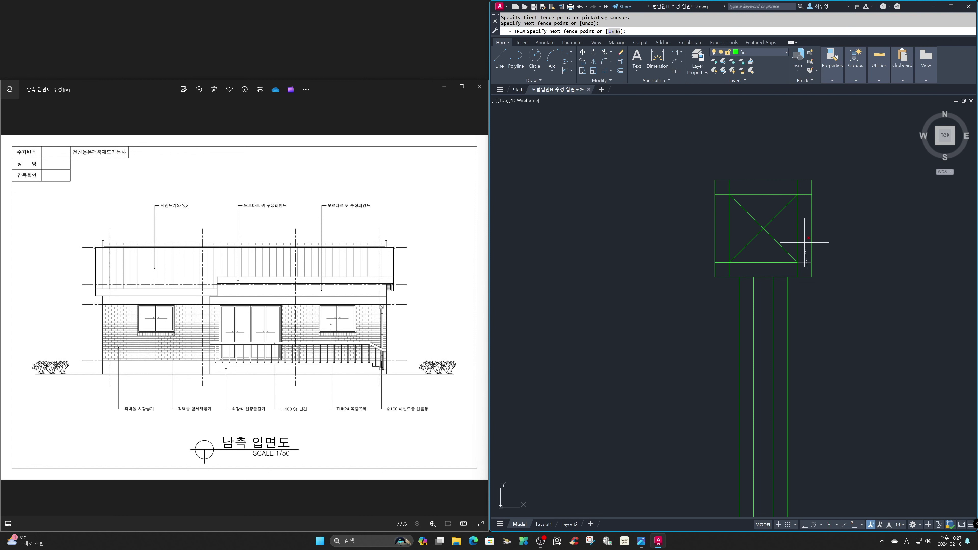
pyautogui.click(802, 188)
pyautogui.click(720, 188)
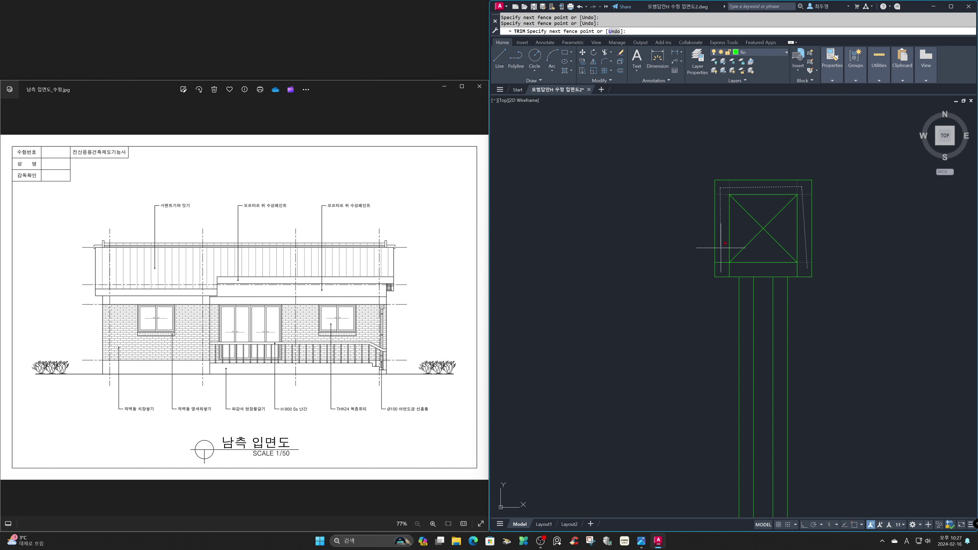
pyautogui.click(723, 272)
pyautogui.click(800, 272)
pyautogui.press('Return')
pyautogui.press('Return')
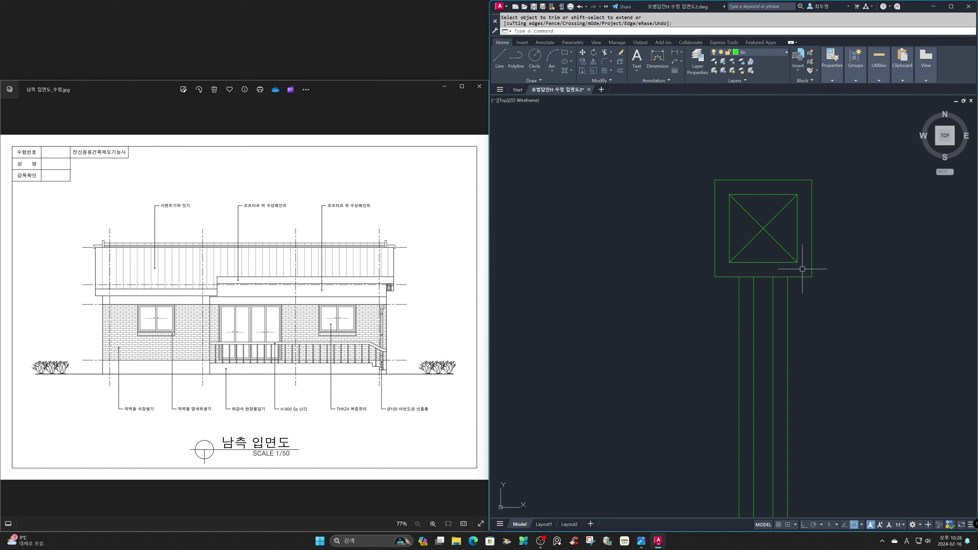
# Move the inner square, its diagonals and the two inner pipe lines to the hat layer.
pyautogui.click(804, 270)
pyautogui.click(701, 167)
pyautogui.click(780, 296)
pyautogui.click(748, 282)
pyautogui.click(773, 53)
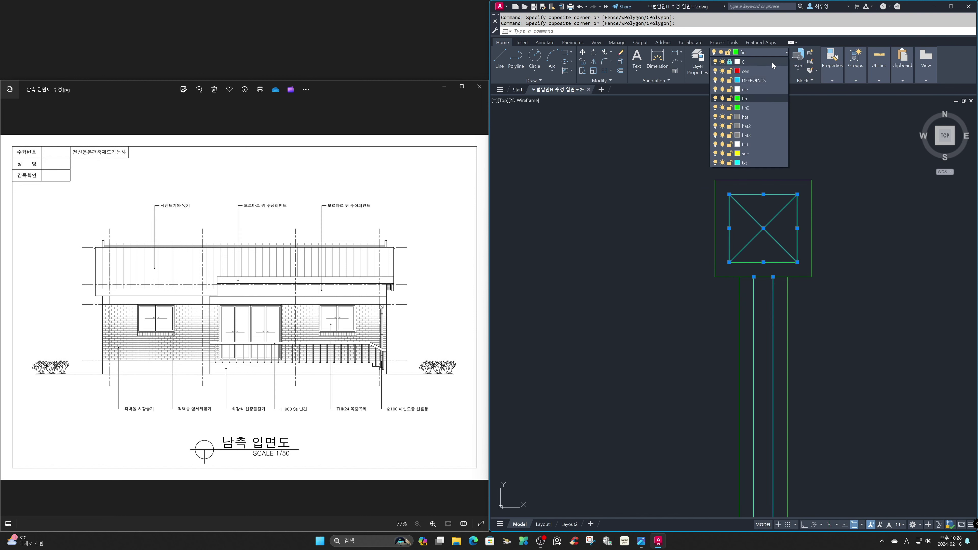
pyautogui.click(770, 117)
pyautogui.press('Escape')
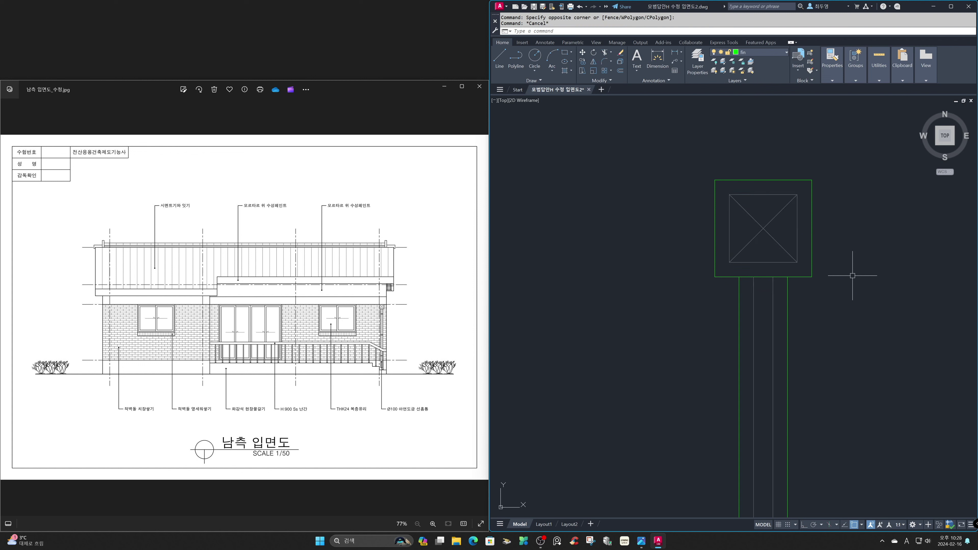
# Offset the head's bottom edge 200 downward across the pipe with object snap off.
pyautogui.write('o')
pyautogui.press('Return')
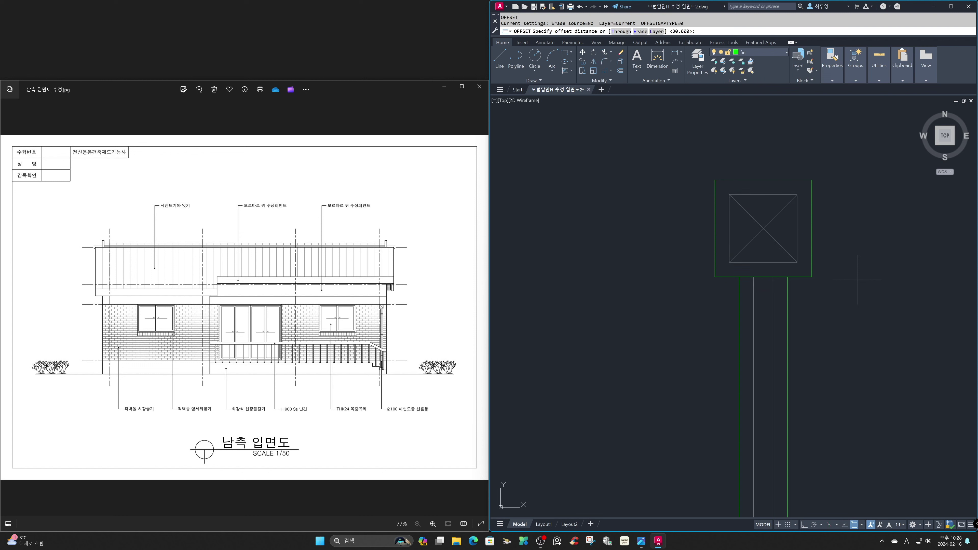
pyautogui.press('F3')
pyautogui.press('Return')
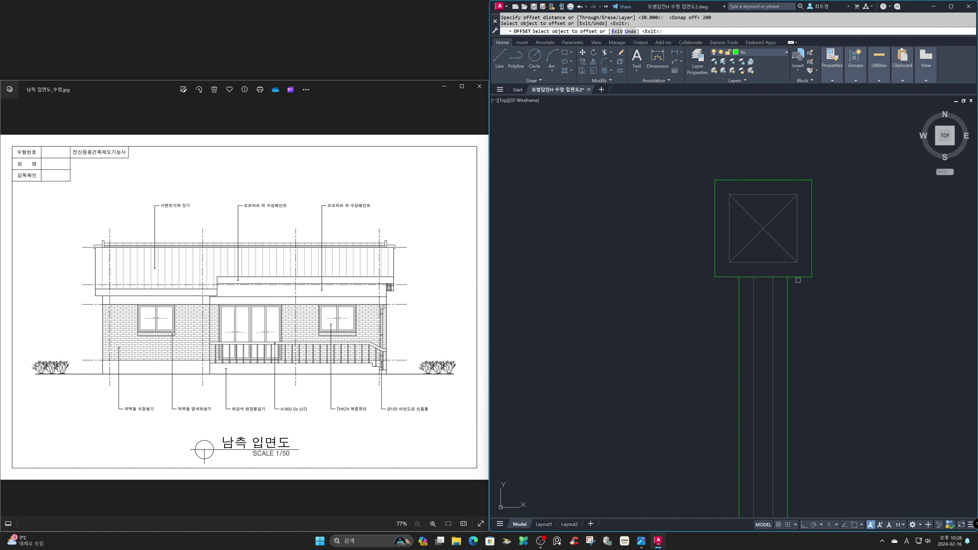
pyautogui.click(806, 277)
pyautogui.click(814, 325)
pyautogui.press('Return')
# Offset the new horizontal line across the pipe 20 downward to form a bracket band.
pyautogui.press('Return')
pyautogui.write('20')
pyautogui.press('Return')
pyautogui.click(805, 374)
pyautogui.click(818, 407)
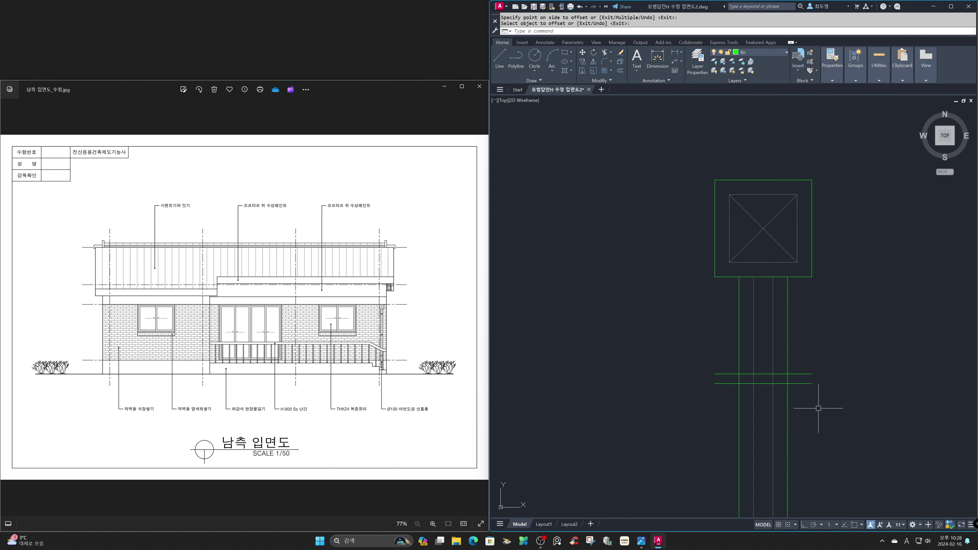
# Trim the band lines outside the pipe and the inner pipe lines passing through the band.
pyautogui.press('Return')
pyautogui.press('Return')
pyautogui.click(819, 409)
pyautogui.click(796, 361)
pyautogui.click(778, 379)
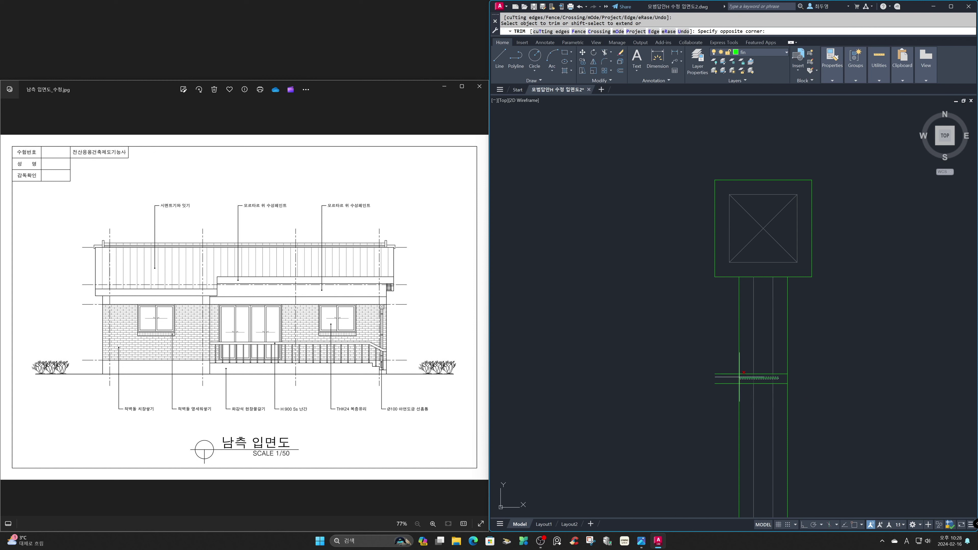
pyautogui.click(742, 377)
pyautogui.click(730, 396)
pyautogui.click(716, 358)
pyautogui.press('Return')
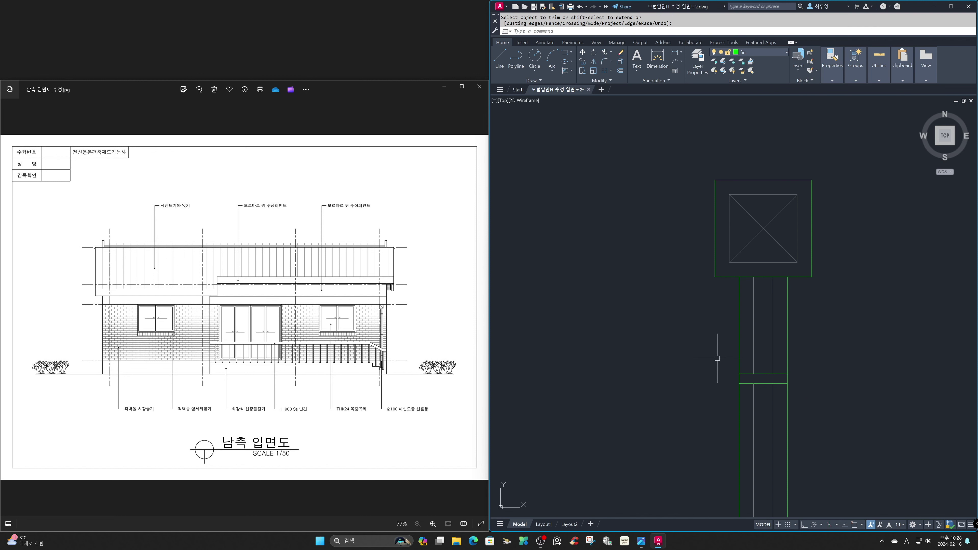
# Copy the bracket band straight down the pipe at distances of 900 and 1800, with Ortho on.
pyautogui.write('z')
pyautogui.press('Return')
pyautogui.write('p')
pyautogui.press('Return')
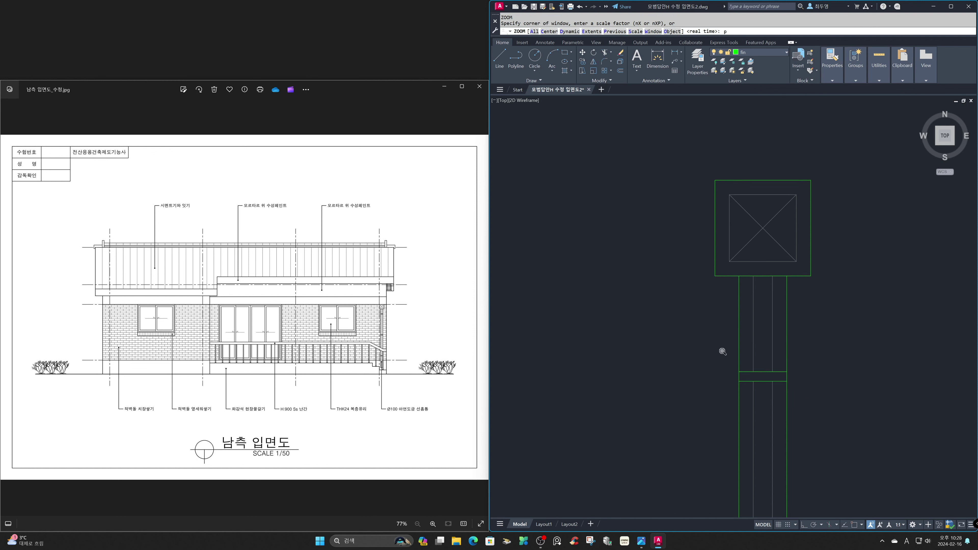
pyautogui.write('c')
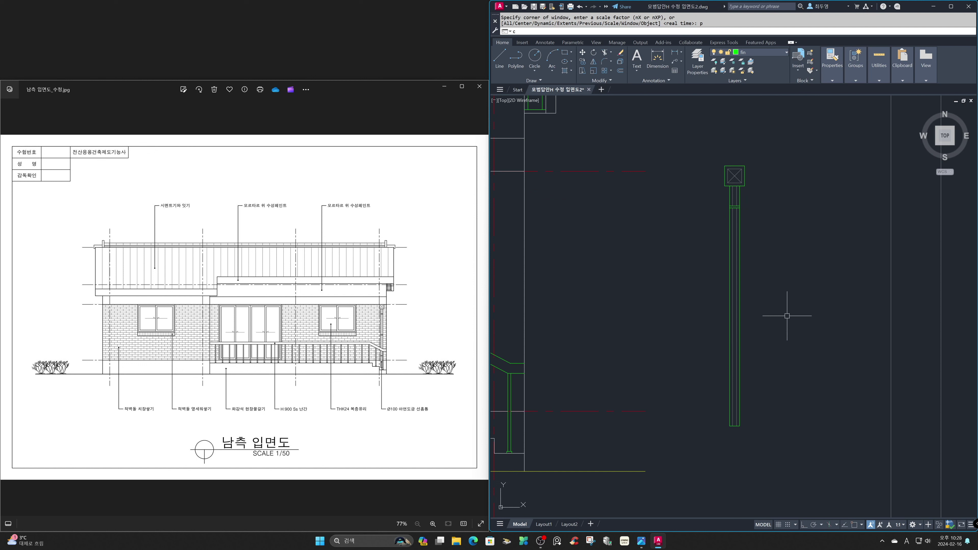
pyautogui.write('p')
pyautogui.press('Return')
pyautogui.click(707, 200)
pyautogui.click(753, 218)
pyautogui.press('Return')
pyautogui.press('F8')
pyautogui.click(777, 211)
pyautogui.write('9')
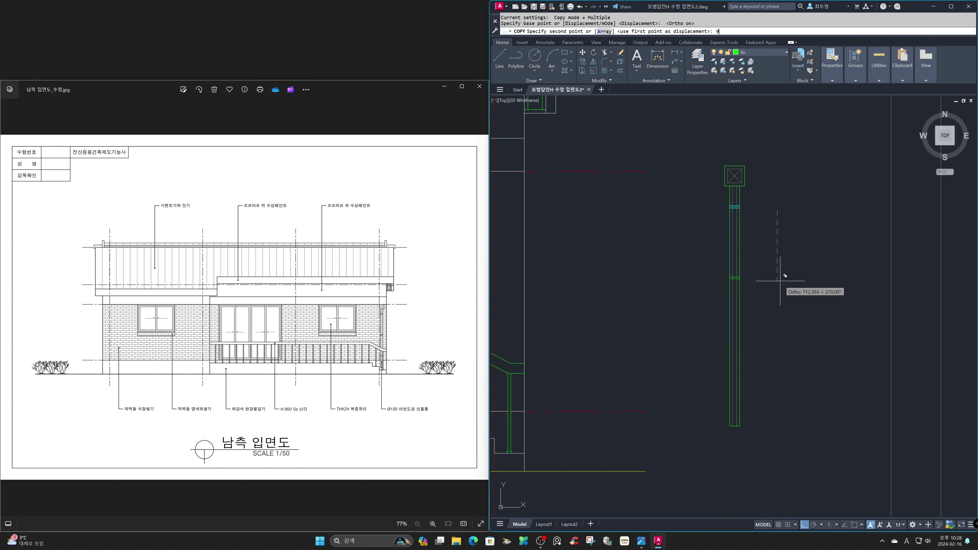
pyautogui.write('00')
pyautogui.press('Return')
pyautogui.write('1800')
pyautogui.press('Return')
pyautogui.press('Return')
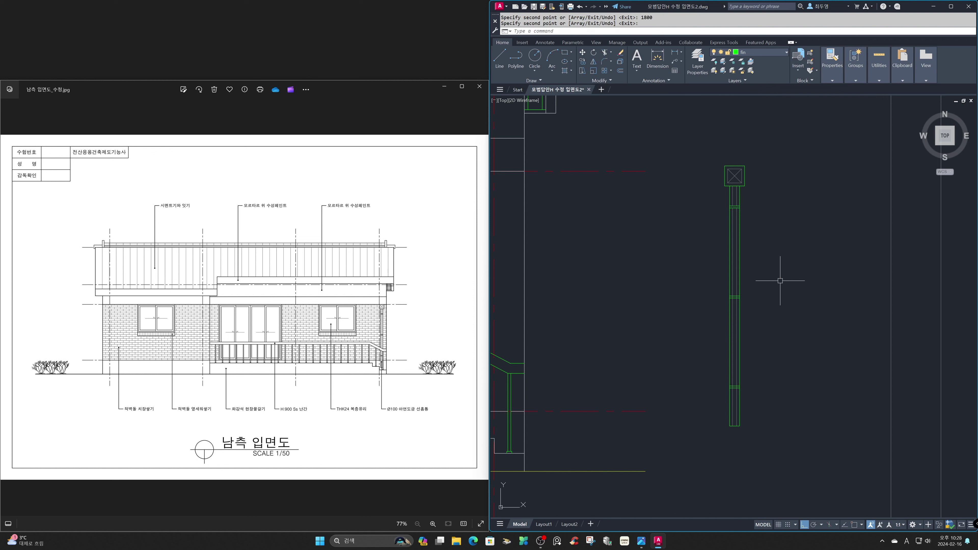
# Trim the inner pipe lines passing through the two copied bracket bands.
pyautogui.press('Return')
pyautogui.click(706, 280)
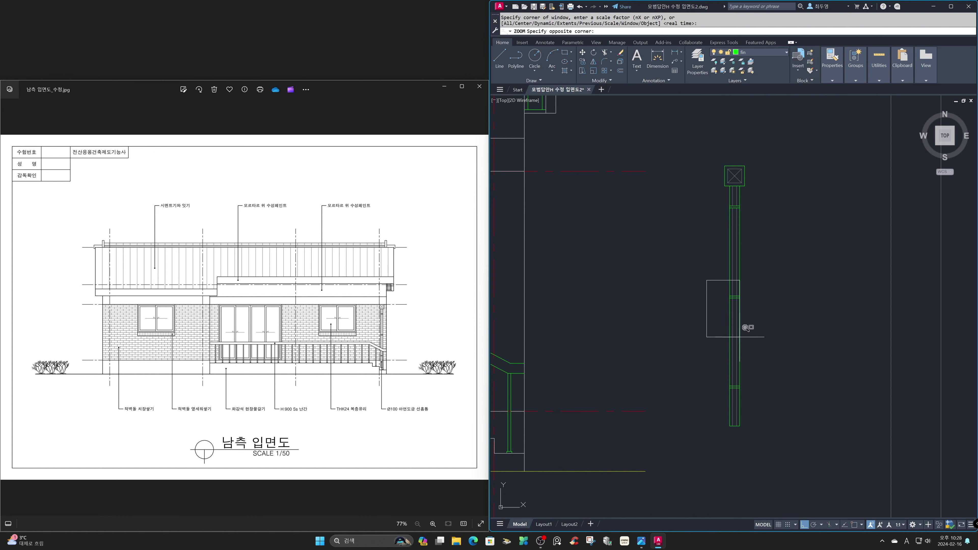
pyautogui.click(791, 430)
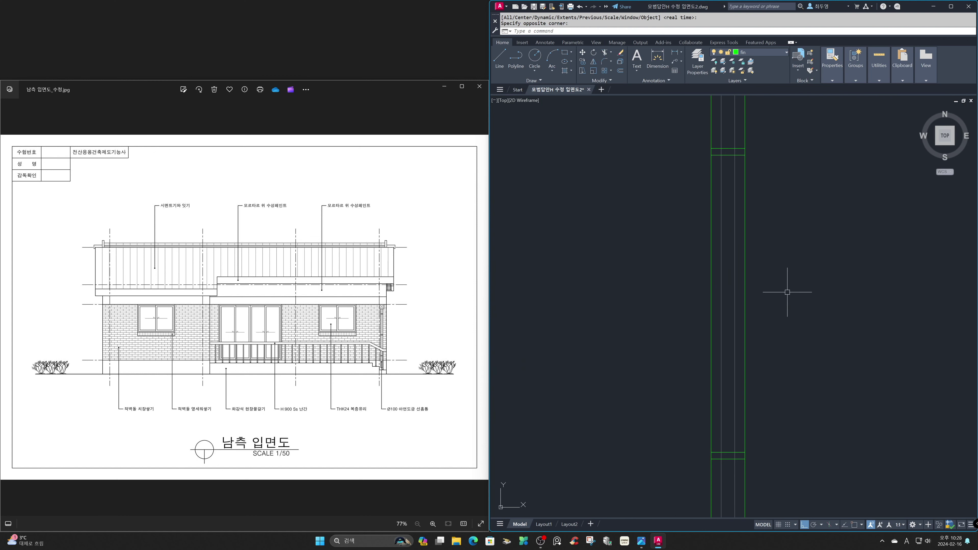
pyautogui.write('tr')
pyautogui.press('Return')
pyautogui.press('Return')
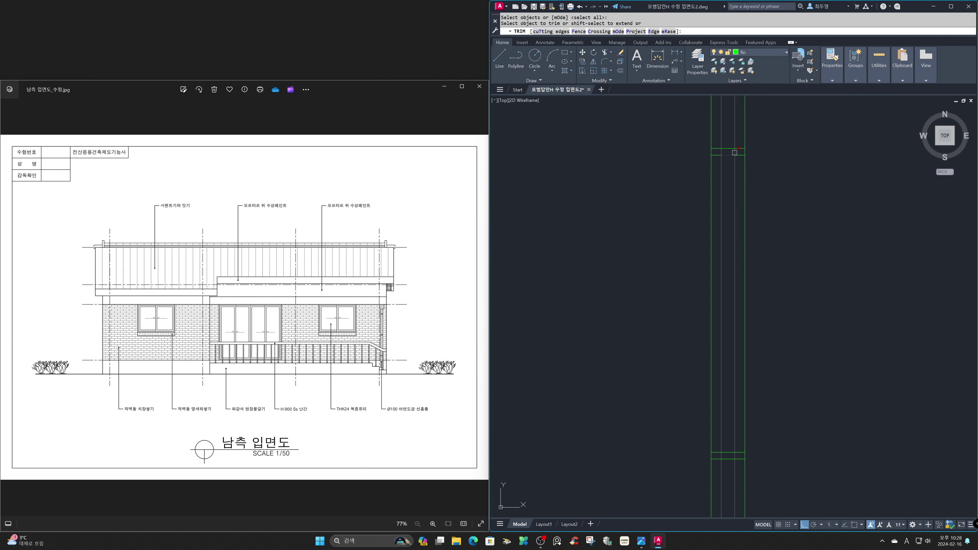
pyautogui.click(735, 151)
pyautogui.click(722, 151)
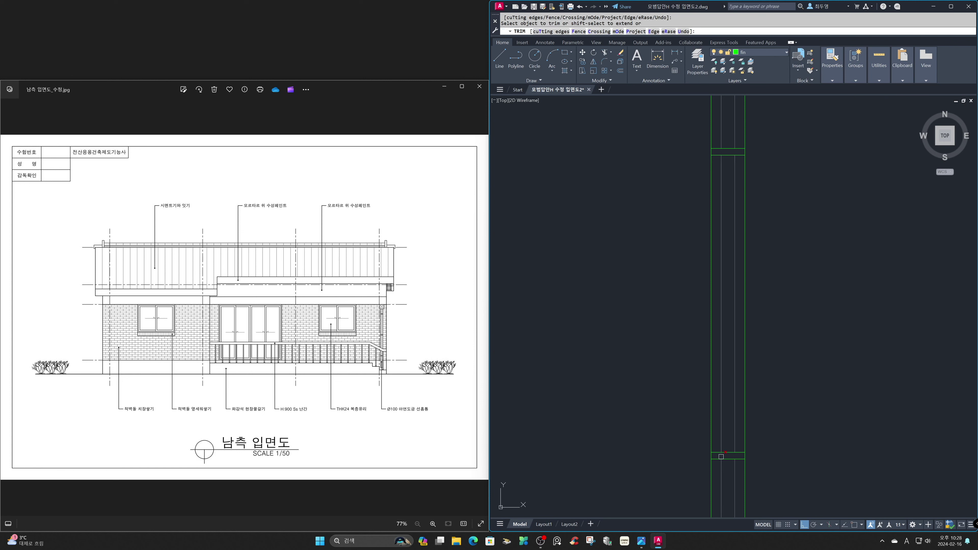
pyautogui.press('Escape')
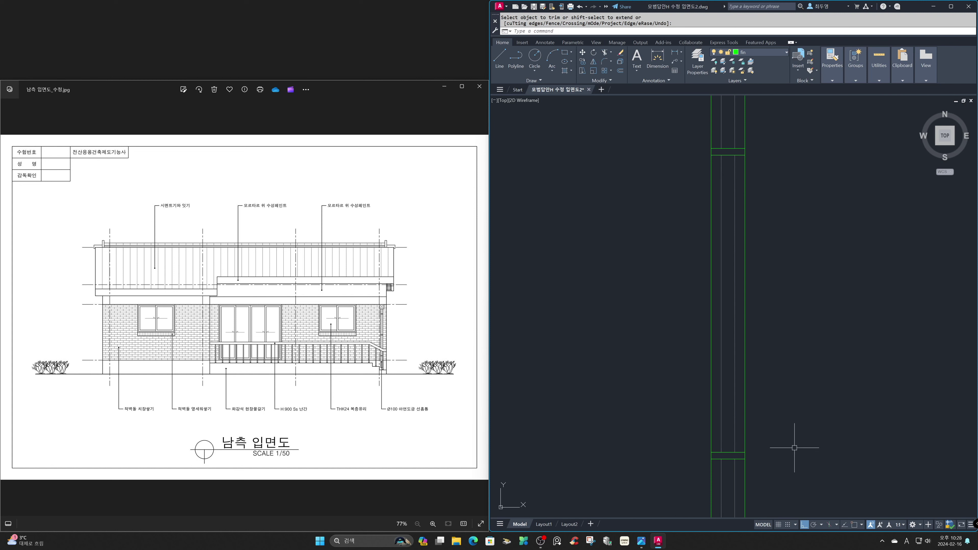
pyautogui.write('z')
pyautogui.press('Return')
pyautogui.write('p')
pyautogui.press('Return')
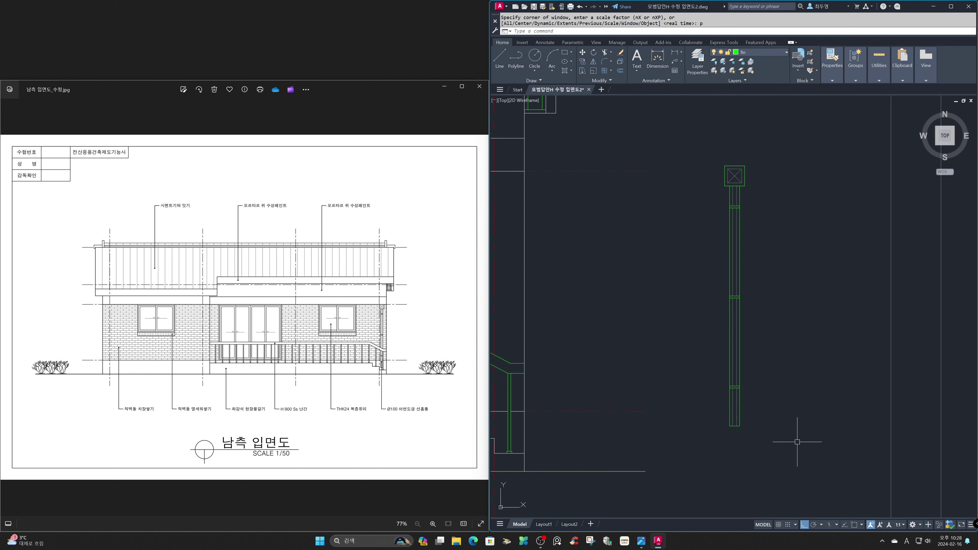
# Group the entire downspout, including its square head, pipe and bracket bands.
pyautogui.write('g')
pyautogui.press('Return')
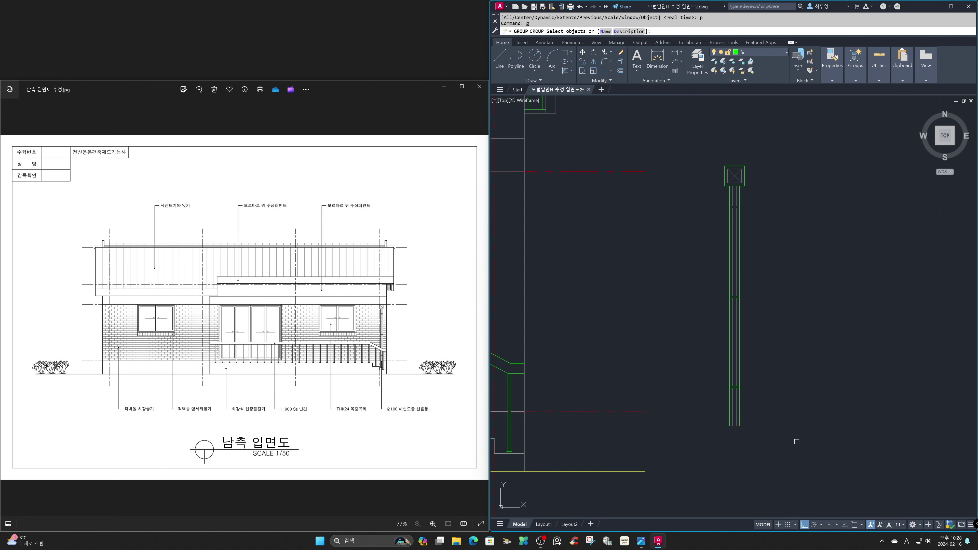
pyautogui.click(797, 443)
pyautogui.click(700, 135)
pyautogui.press('Return')
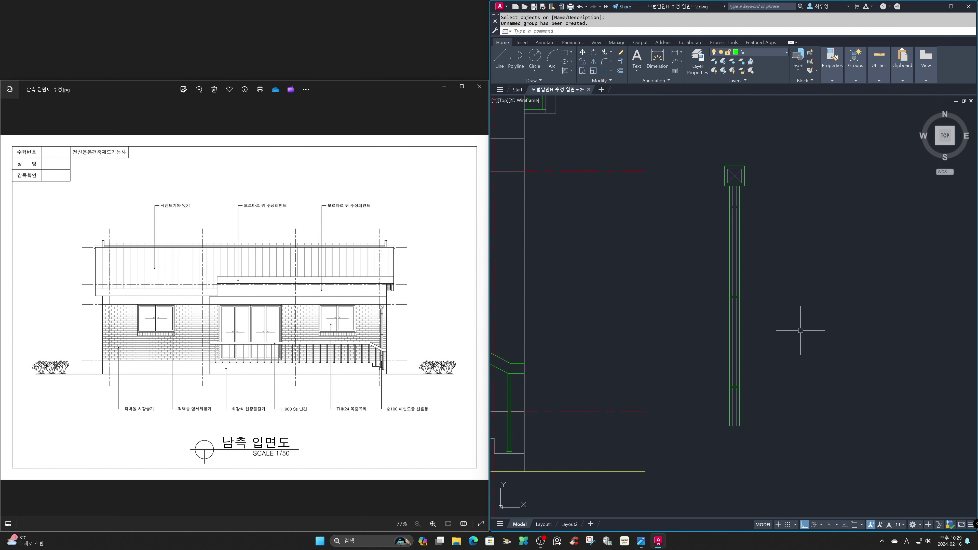
# Move the downspout group by its head's top right corner to the upper corner of the house's right wall, with object snap on and Ortho off.
pyautogui.write('z')
pyautogui.press('Return')
pyautogui.press('Return')
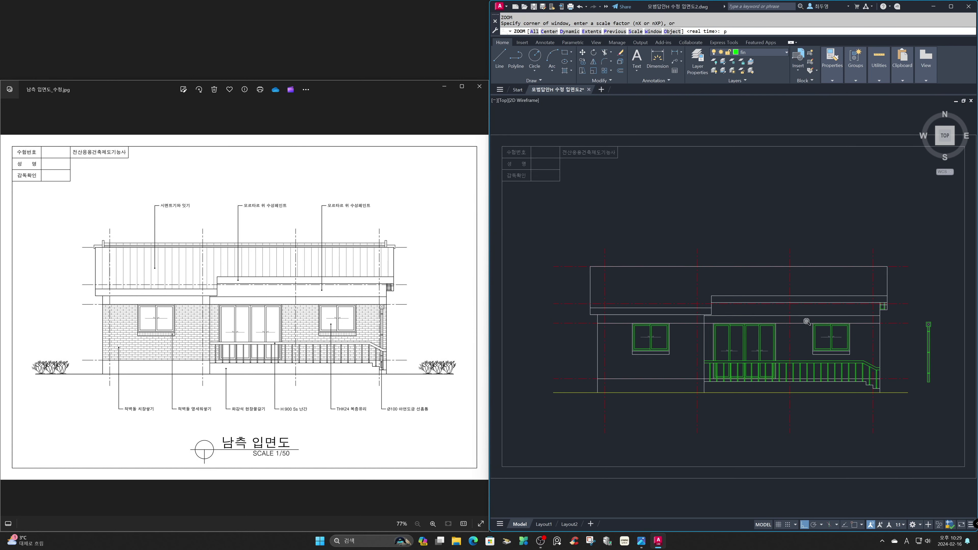
pyautogui.write('z')
pyautogui.press('Return')
pyautogui.click(835, 277)
pyautogui.click(955, 411)
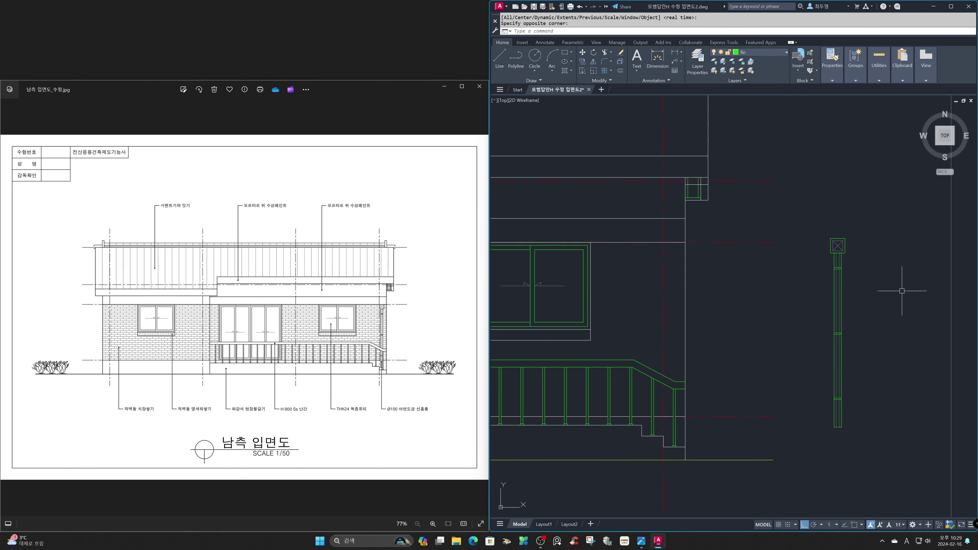
pyautogui.write('m')
pyautogui.press('Return')
pyautogui.click(838, 295)
pyautogui.press('Return')
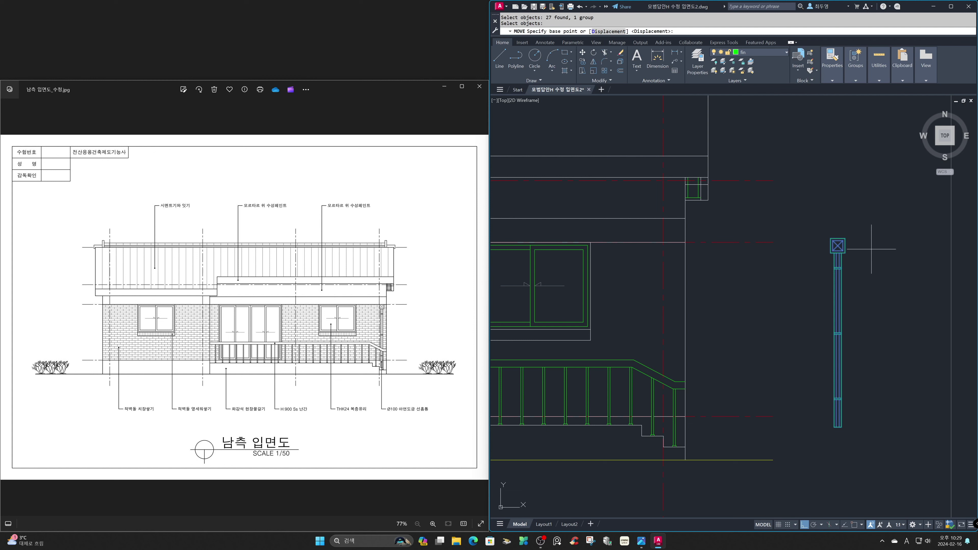
pyautogui.press('F3')
pyautogui.click(838, 246)
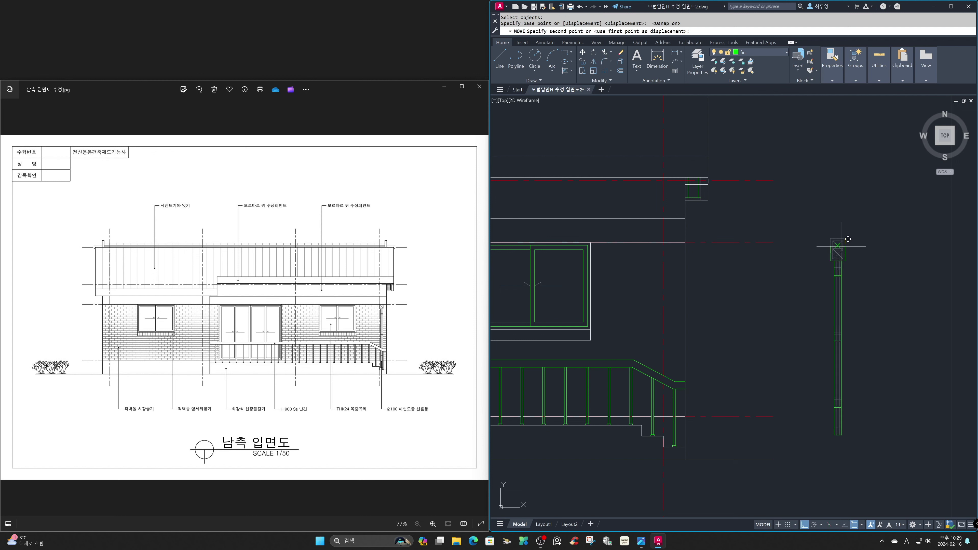
pyautogui.press('F8')
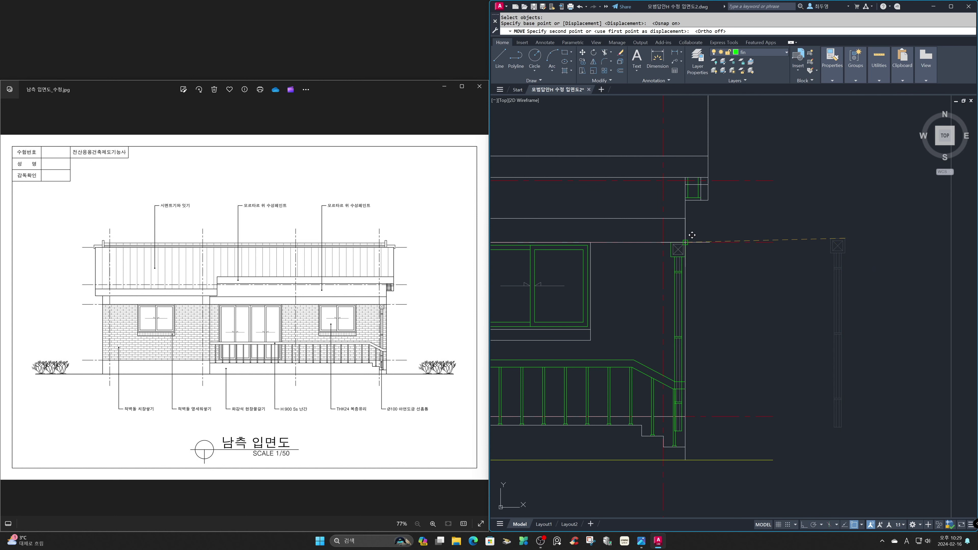
pyautogui.click(684, 242)
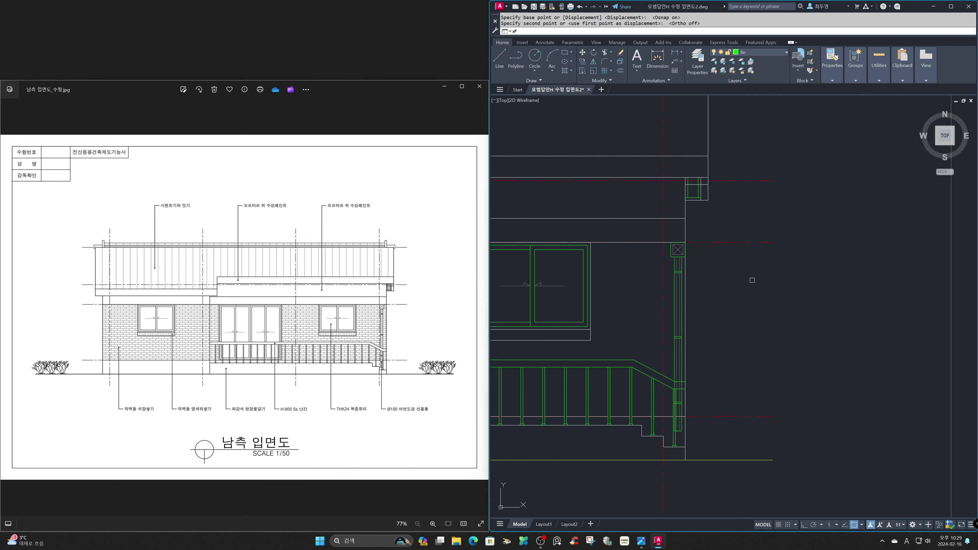
# Move the downspout 100 to the left from the wall edge, with object snap off and Ortho on.
pyautogui.write('m')
pyautogui.press('Return')
pyautogui.press('F3')
pyautogui.press('F8')
pyautogui.click(759, 292)
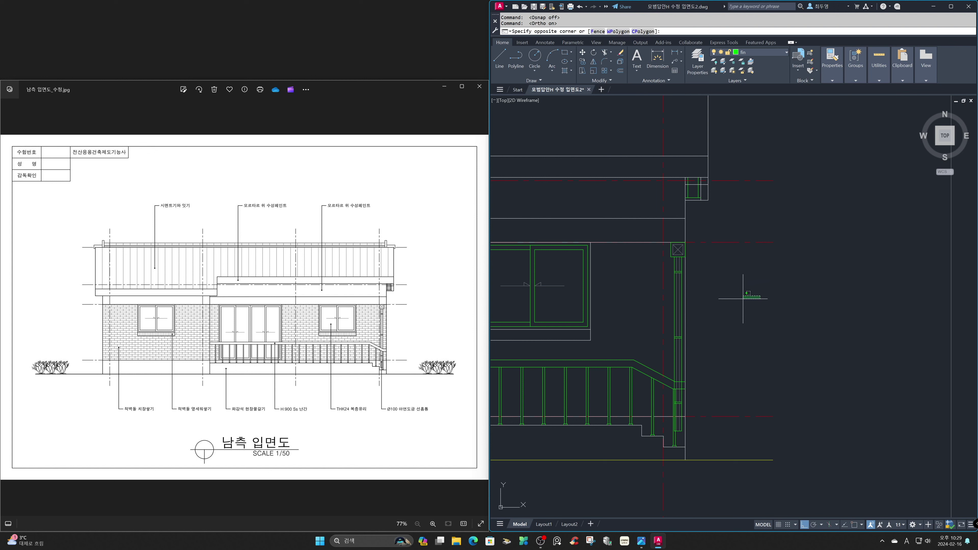
pyautogui.press('Escape')
pyautogui.press('Return')
pyautogui.click(681, 283)
pyautogui.press('Return')
pyautogui.click(768, 295)
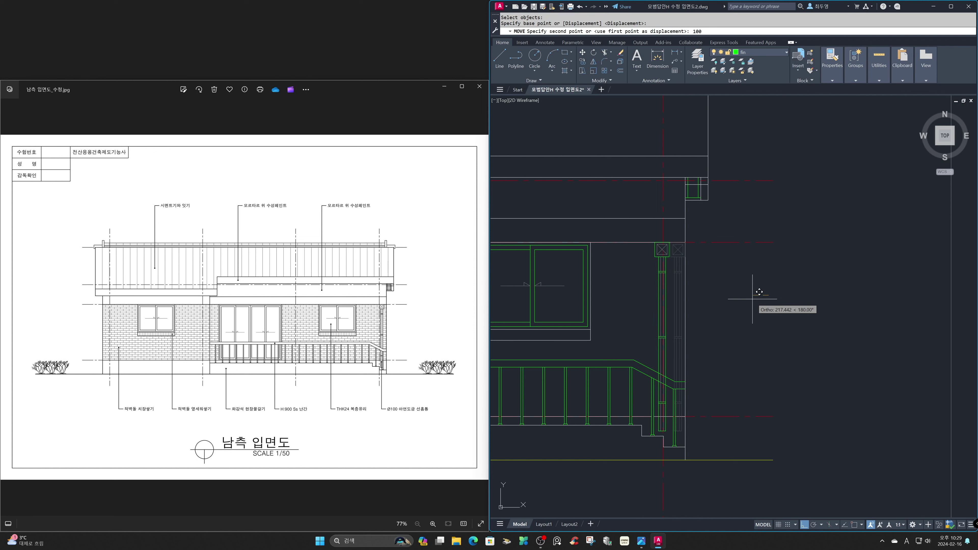
pyautogui.press('Return')
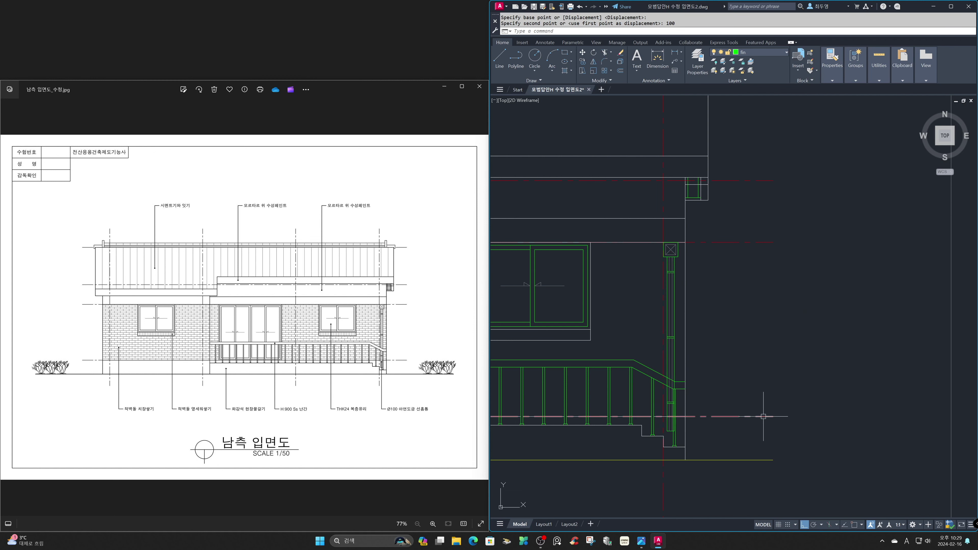
# Offset the lowest stair tread line 100 upward to form a guide for the pipe's lower end.
pyautogui.write('z')
pyautogui.press('Return')
pyautogui.click(616, 348)
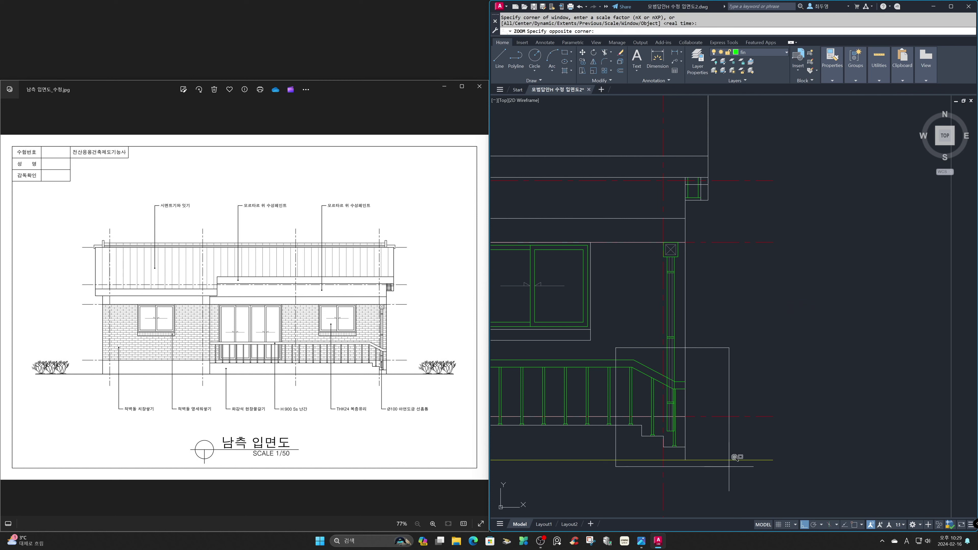
pyautogui.click(729, 466)
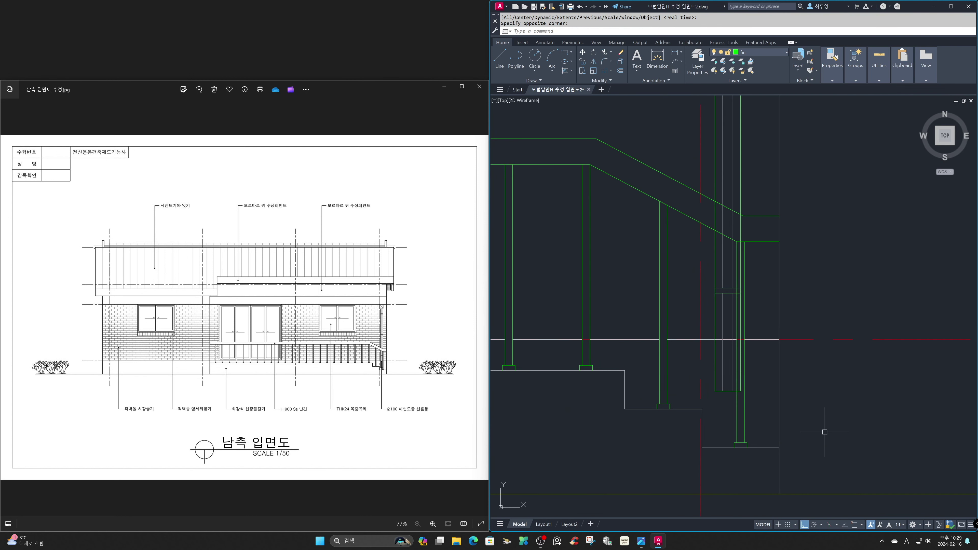
pyautogui.write('o')
pyautogui.press('Return')
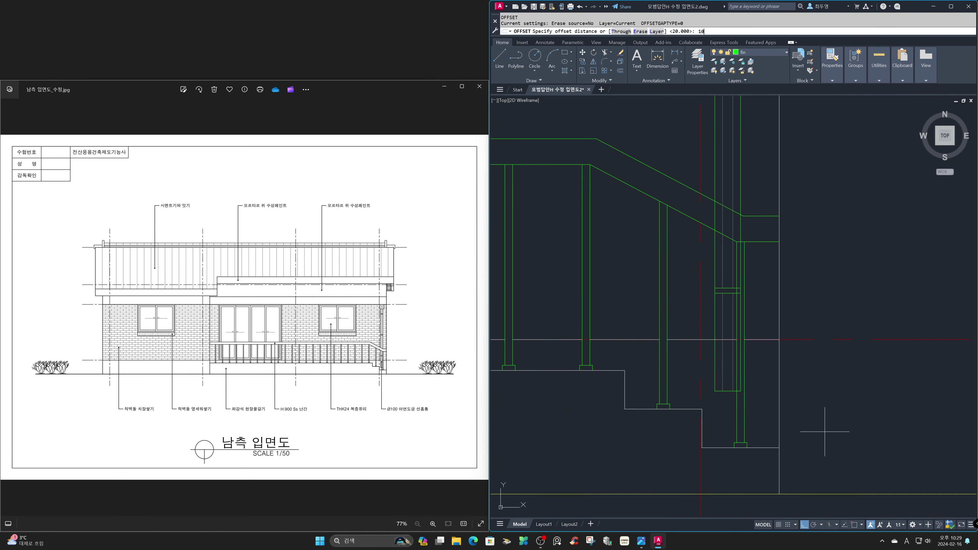
pyautogui.write('10')
pyautogui.press('Return')
pyautogui.click(773, 448)
pyautogui.click(763, 421)
pyautogui.press('Return')
# Stretch the downspout's lower end down to the offset guide line, with object snap on.
pyautogui.write('s')
pyautogui.press('Return')
pyautogui.click(758, 394)
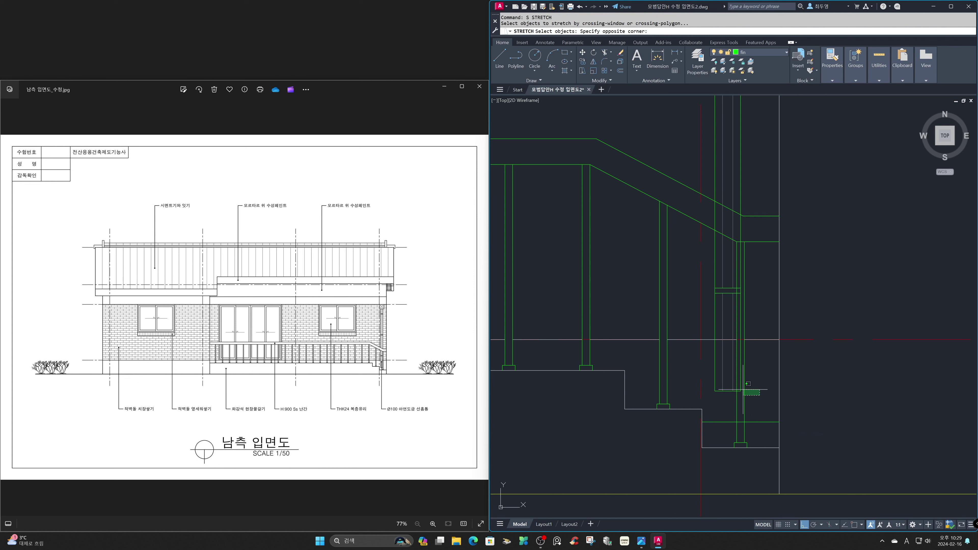
pyautogui.click(704, 381)
pyautogui.press('Return')
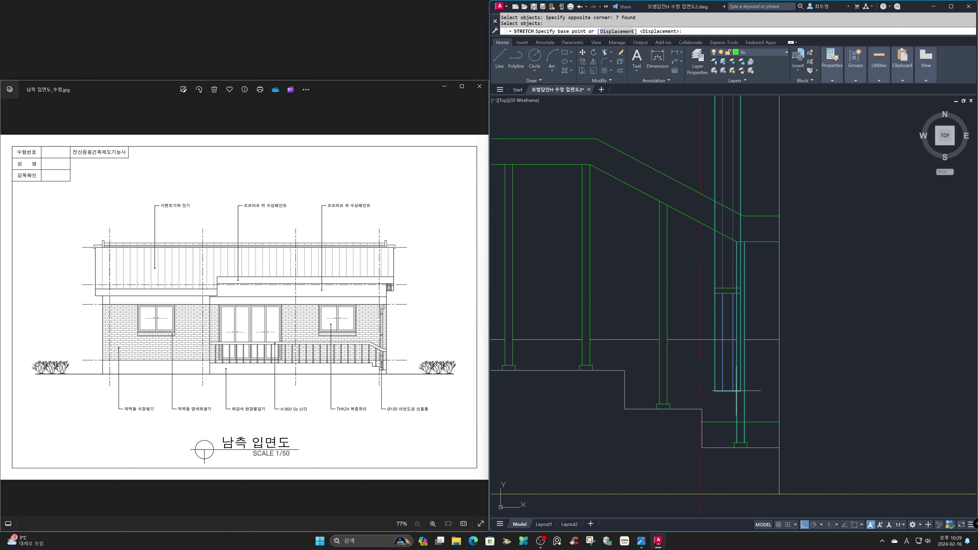
pyautogui.press('F3')
pyautogui.click(736, 395)
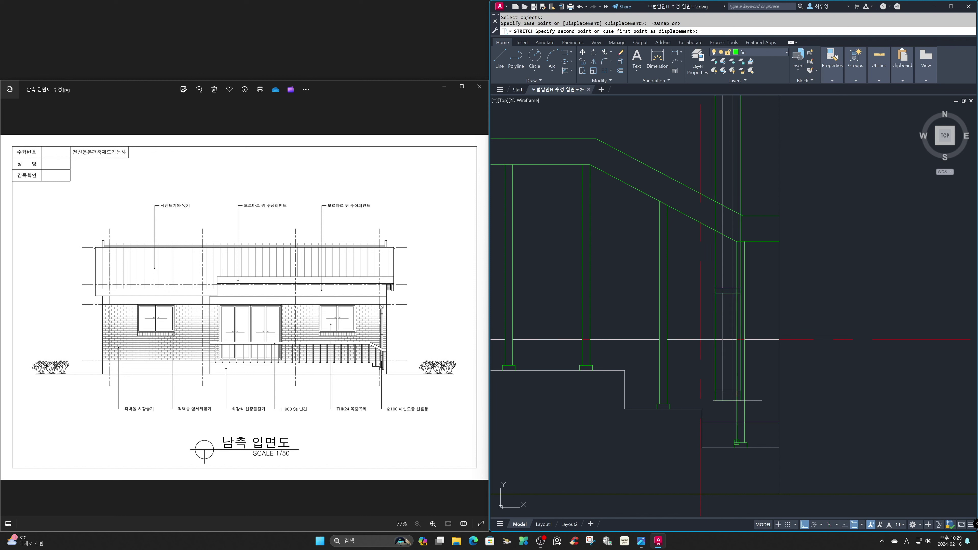
pyautogui.press('Escape')
pyautogui.press('Escape')
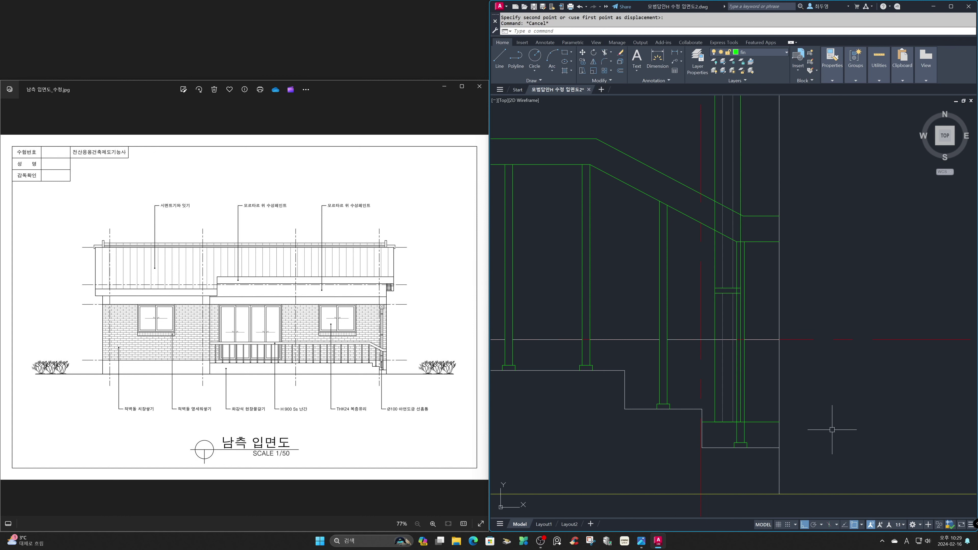
# Erase the horizontal guide line above the lowest stair tread.
pyautogui.write('e')
pyautogui.press('Return')
pyautogui.click(768, 421)
pyautogui.press('Return')
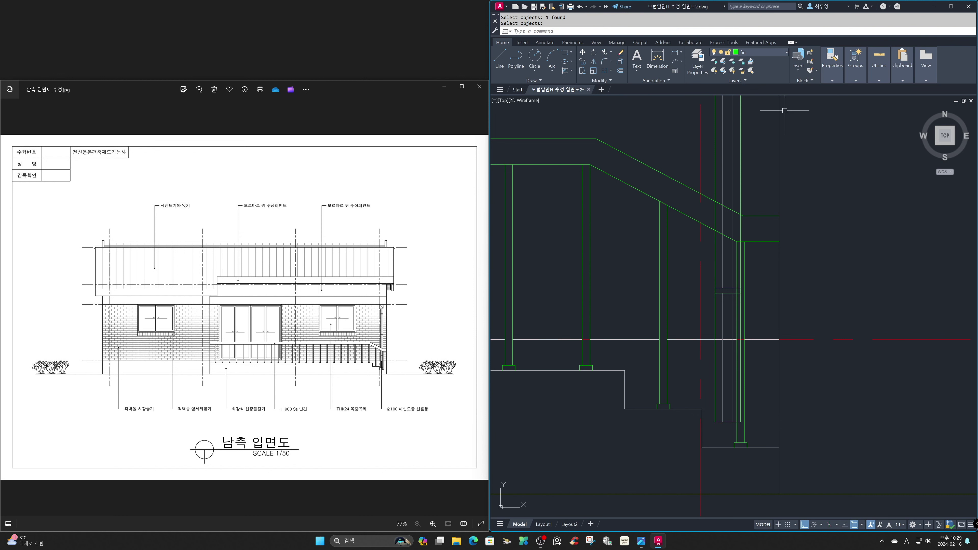
# Freeze the cen layer to hide the centre lines.
pyautogui.click(777, 53)
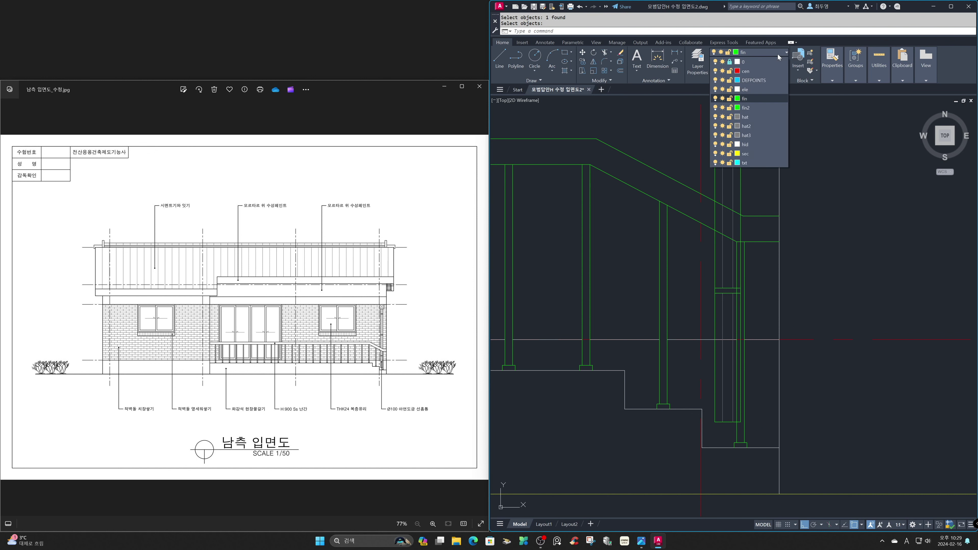
pyautogui.click(722, 71)
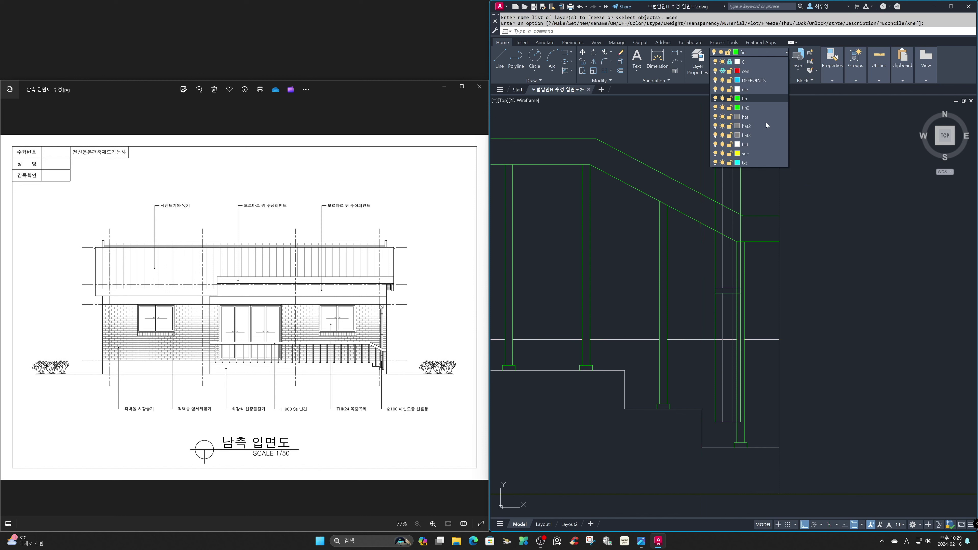
pyautogui.click(805, 179)
# Ungroup the downspout so that its lines can be edited individually.
pyautogui.write('u')
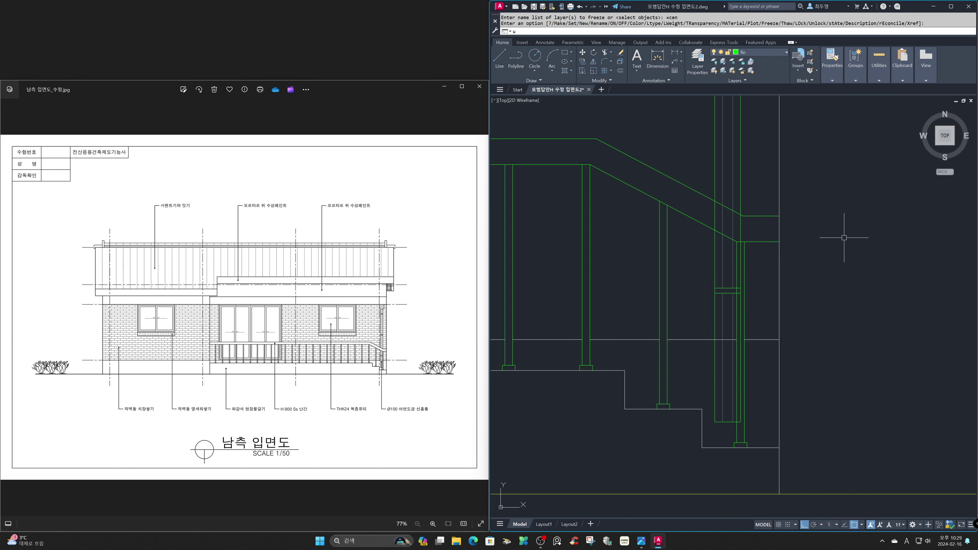
pyautogui.write('n')
pyautogui.press('Return')
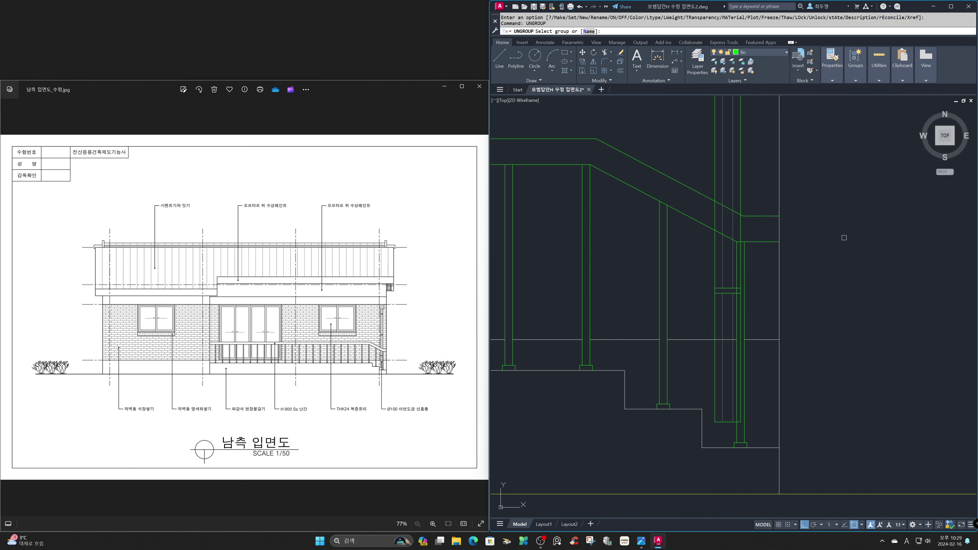
pyautogui.click(740, 187)
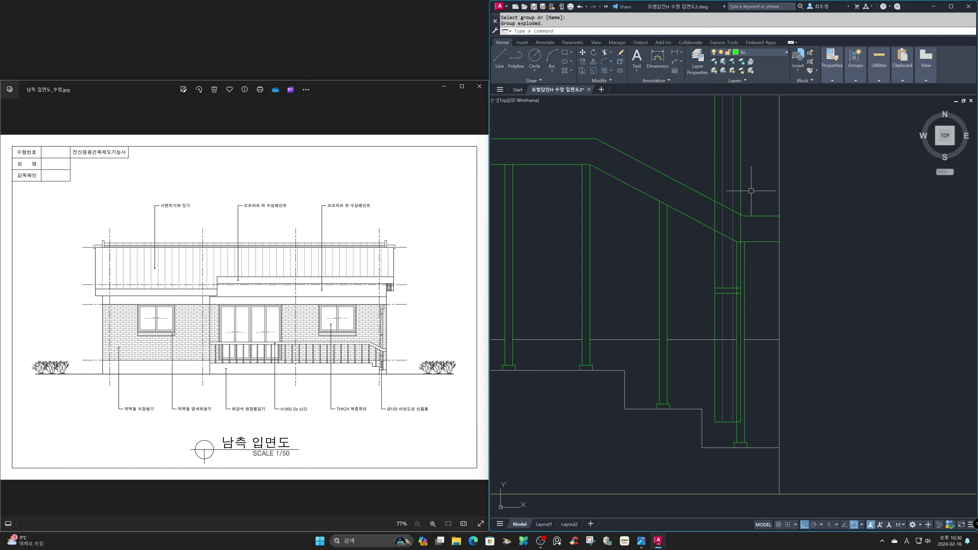
# Trim the downspout lines running through the sloped handrail.
pyautogui.write('tr')
pyautogui.press('Return')
pyautogui.click(745, 220)
pyautogui.click(745, 229)
pyautogui.click(731, 226)
pyautogui.click(728, 224)
pyautogui.click(712, 213)
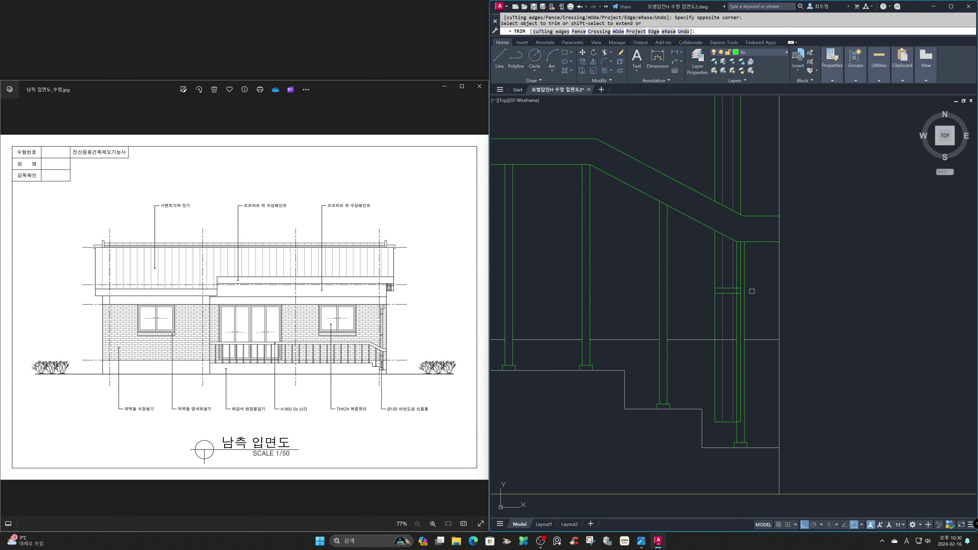
# Trim the pipe and bracket lines hidden behind the last railing post and the horizontal wall line crossing the pipe.
pyautogui.click(740, 279)
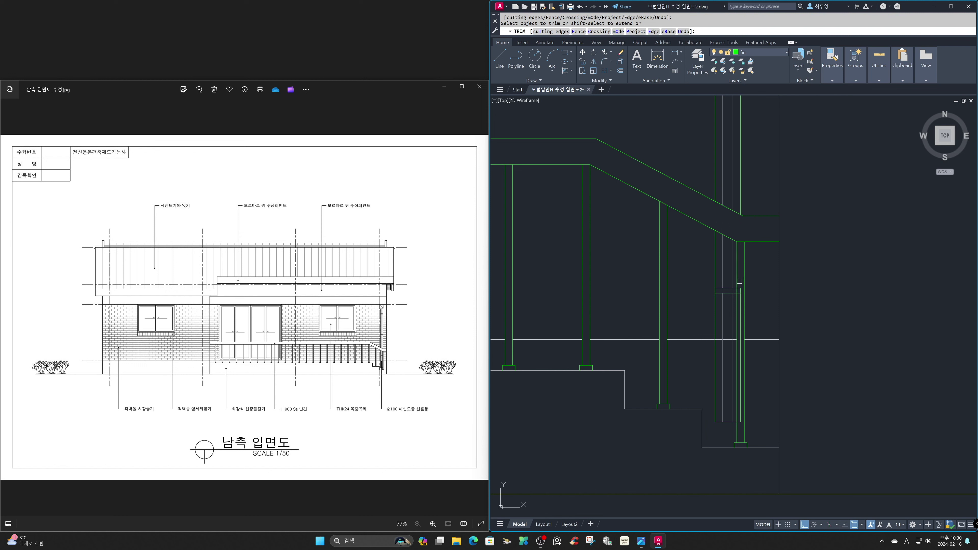
pyautogui.click(740, 300)
pyautogui.click(741, 428)
pyautogui.click(738, 419)
pyautogui.click(722, 338)
pyautogui.click(750, 339)
pyautogui.click(780, 339)
pyautogui.press('Return')
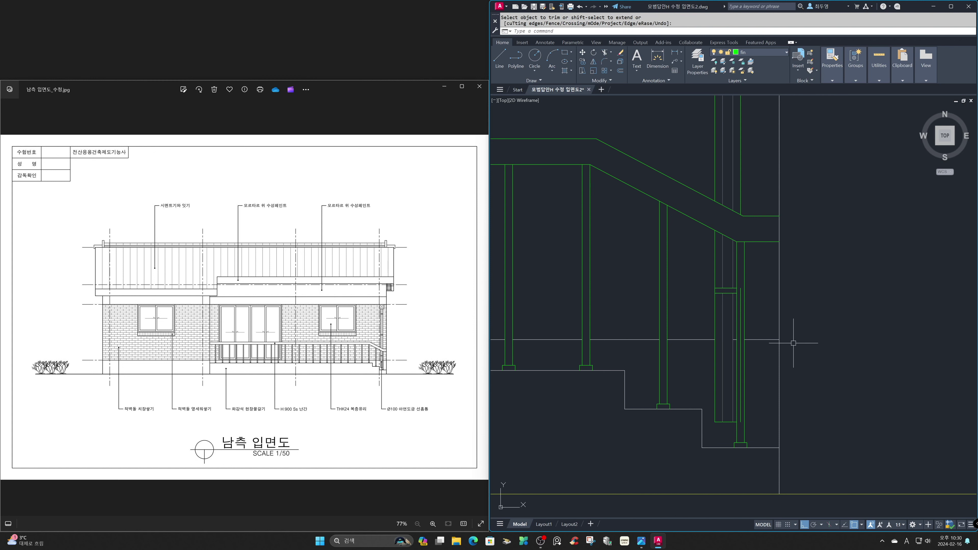
# Erase the leftover pipe edge line inside the last railing post.
pyautogui.write('e')
pyautogui.press('Return')
pyautogui.click(744, 351)
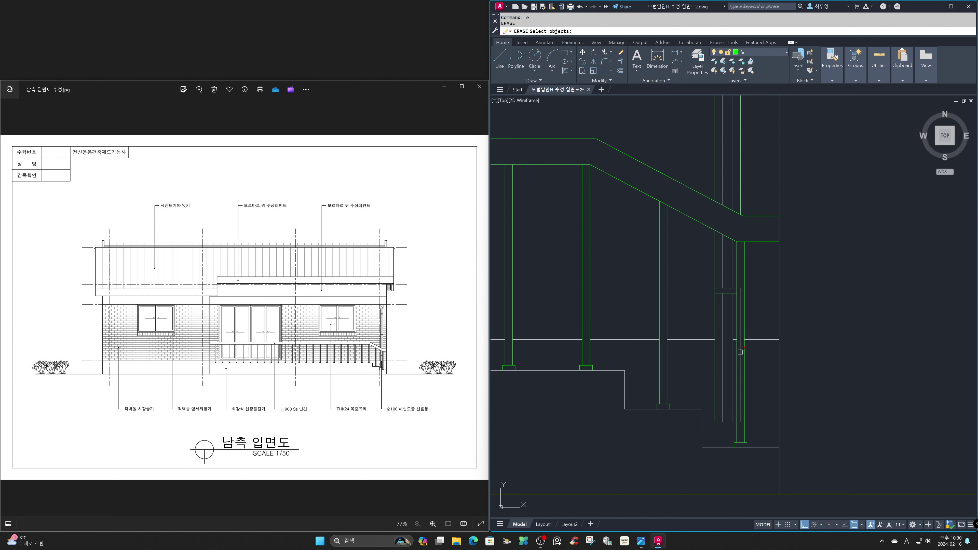
pyautogui.press('Return')
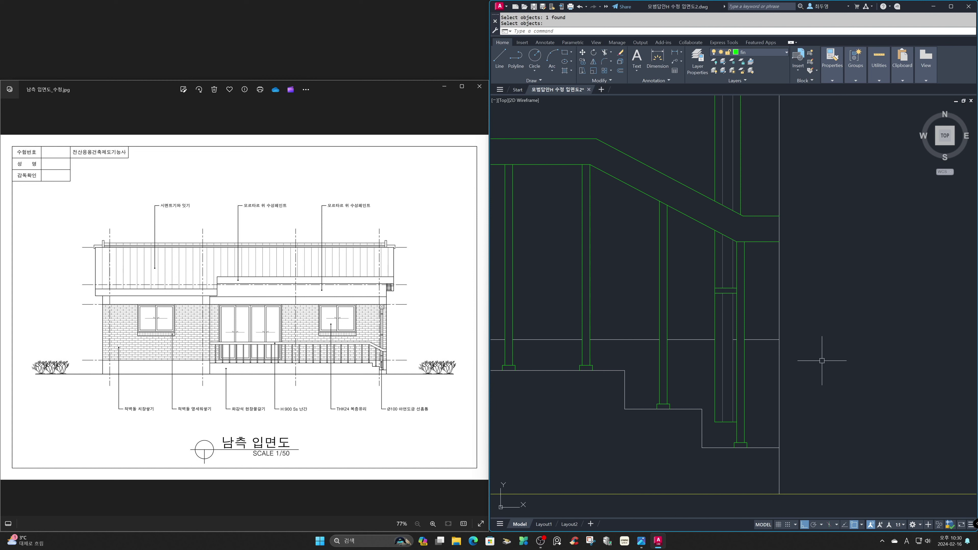
# Erase the leftover horizontal wall line fragment inside the downspout beside the last railing post.
pyautogui.write('z')
pyautogui.press('Return')
pyautogui.click(669, 278)
pyautogui.click(748, 338)
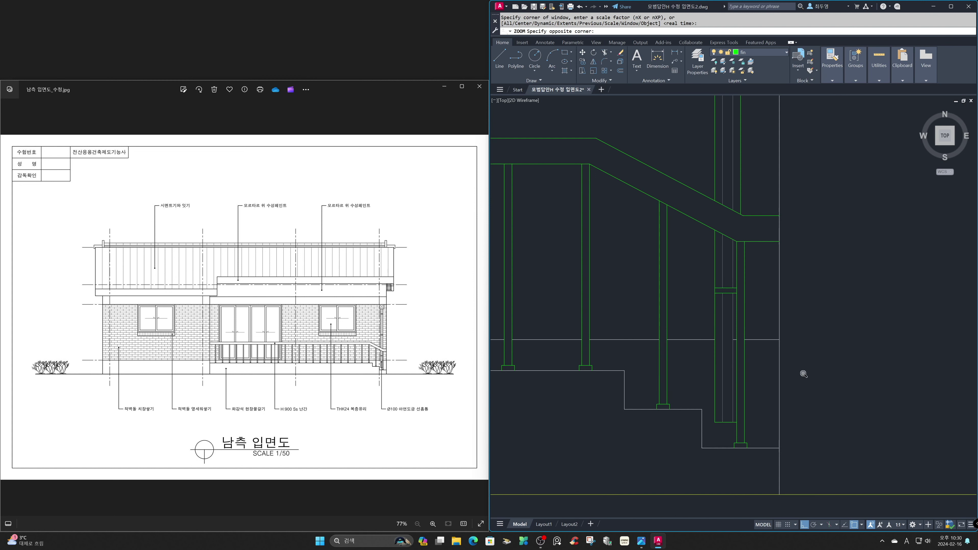
pyautogui.write('e')
pyautogui.press('Return')
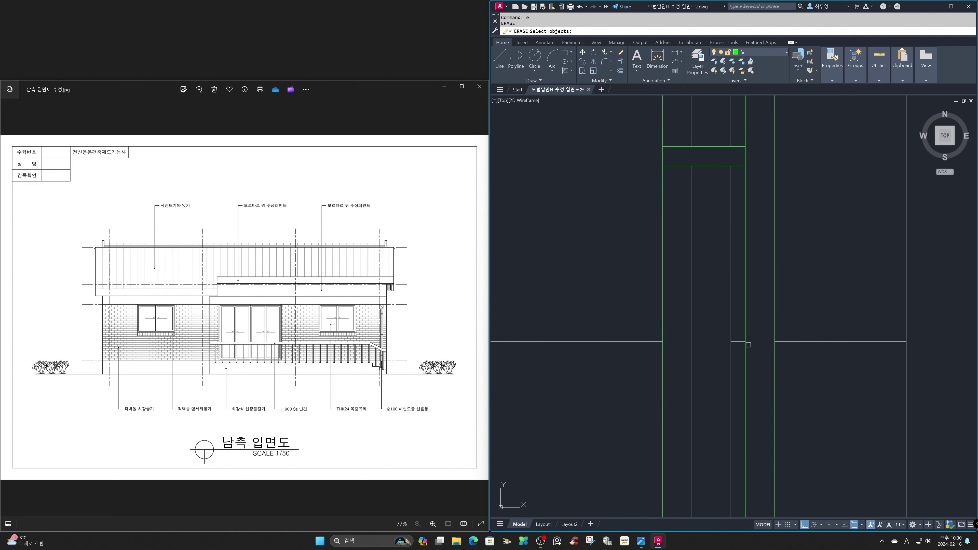
pyautogui.click(906, 360)
pyautogui.press('Return')
pyautogui.write('z')
pyautogui.press('Return')
pyautogui.write('p')
pyautogui.press('Return')
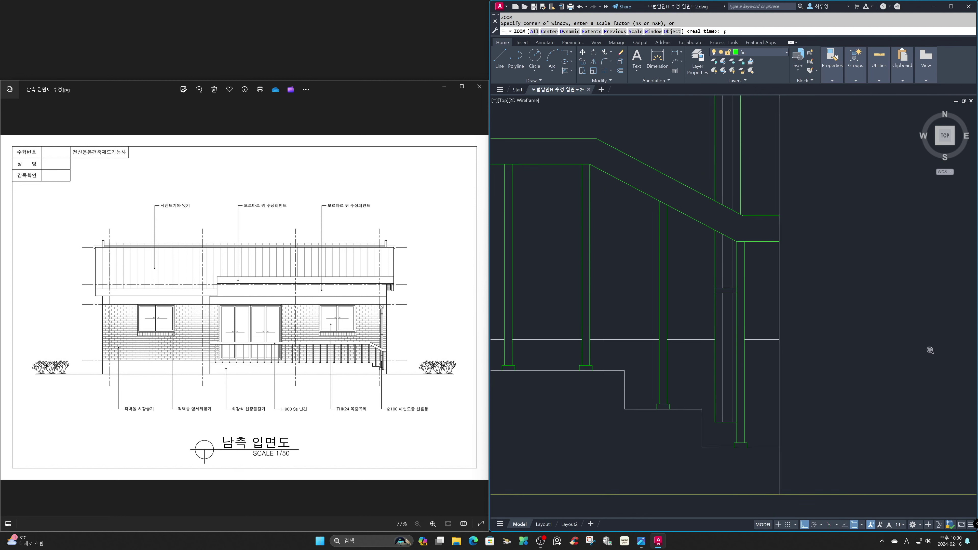
# Thaw the cen layer to check the centre lines against the full elevation, and freeze it again.
pyautogui.write('z')
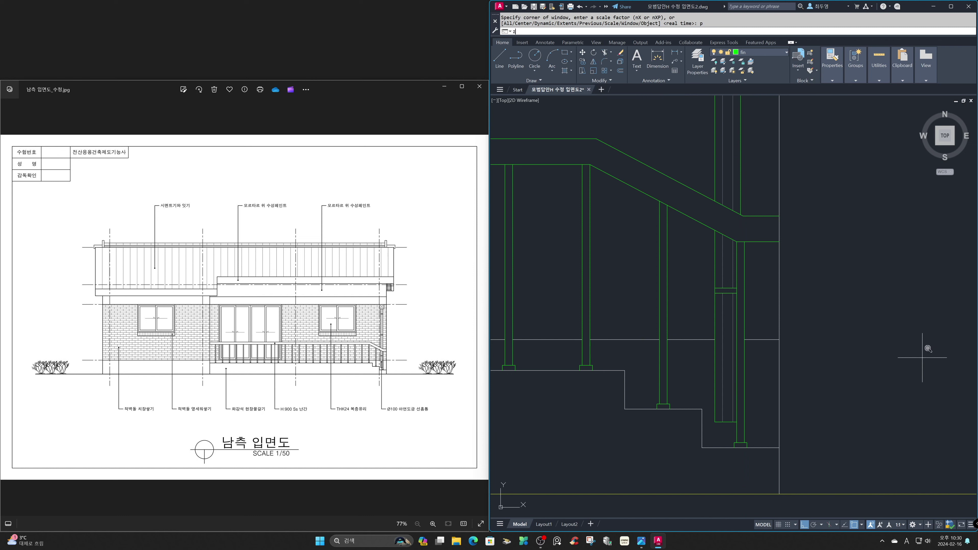
pyautogui.press('Return')
pyautogui.write('p')
pyautogui.press('Return')
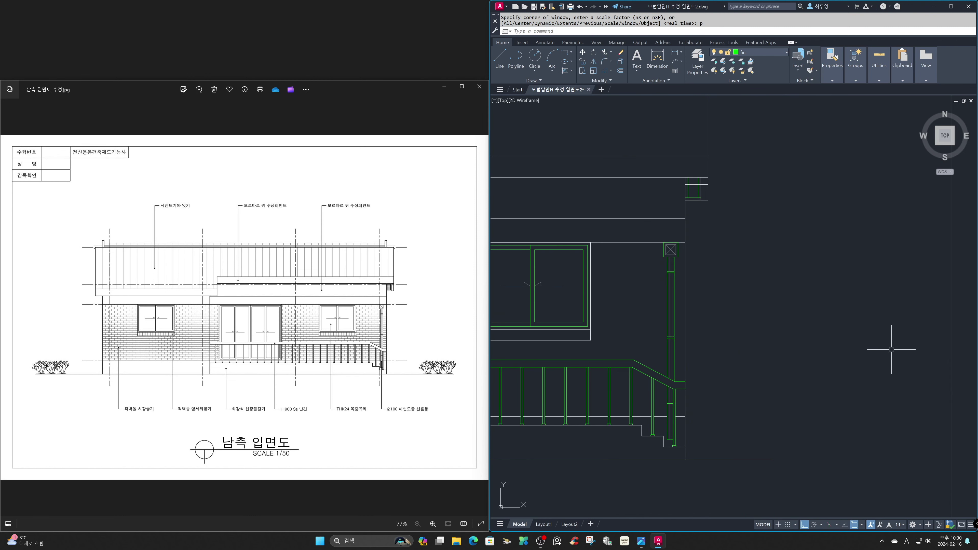
pyautogui.write('z')
pyautogui.press('Return')
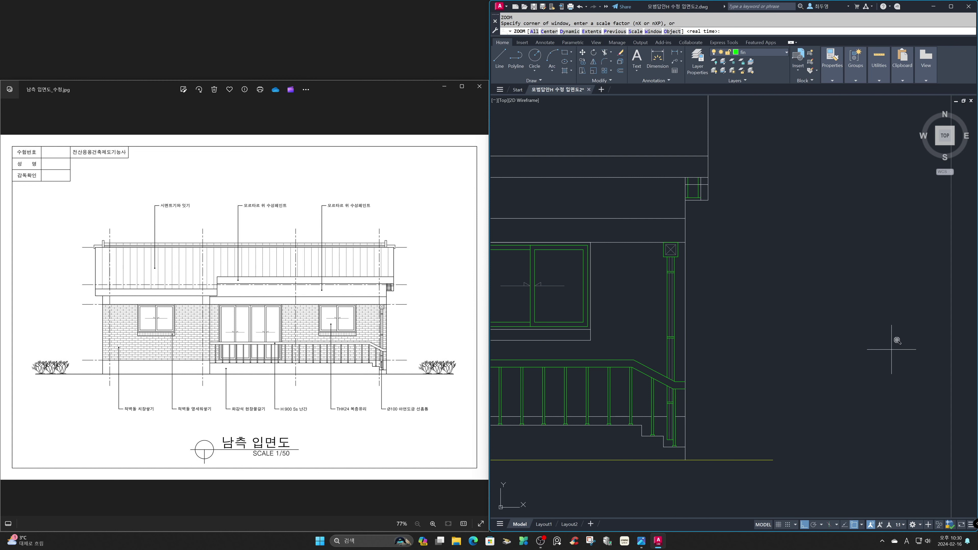
pyautogui.write('p')
pyautogui.press('Return')
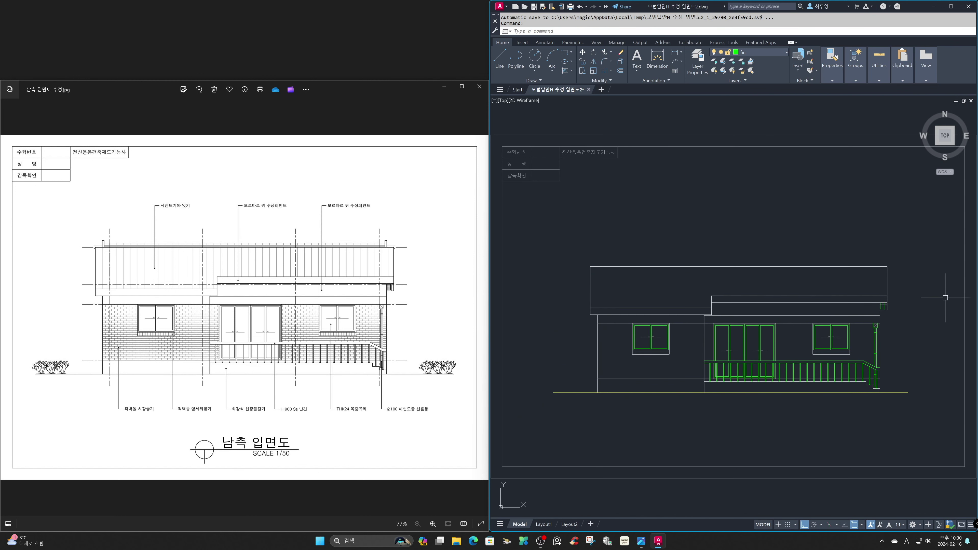
pyautogui.click(774, 52)
pyautogui.click(722, 71)
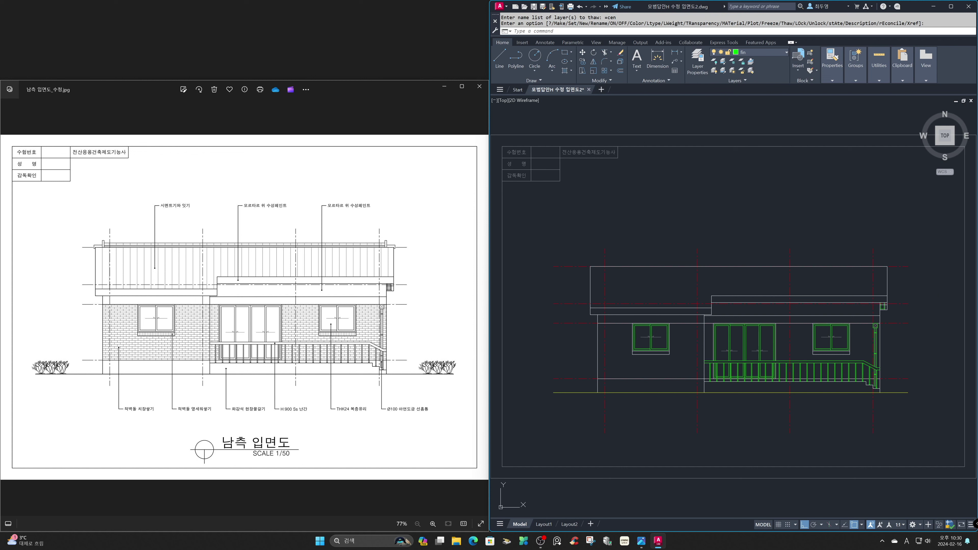
pyautogui.click(786, 53)
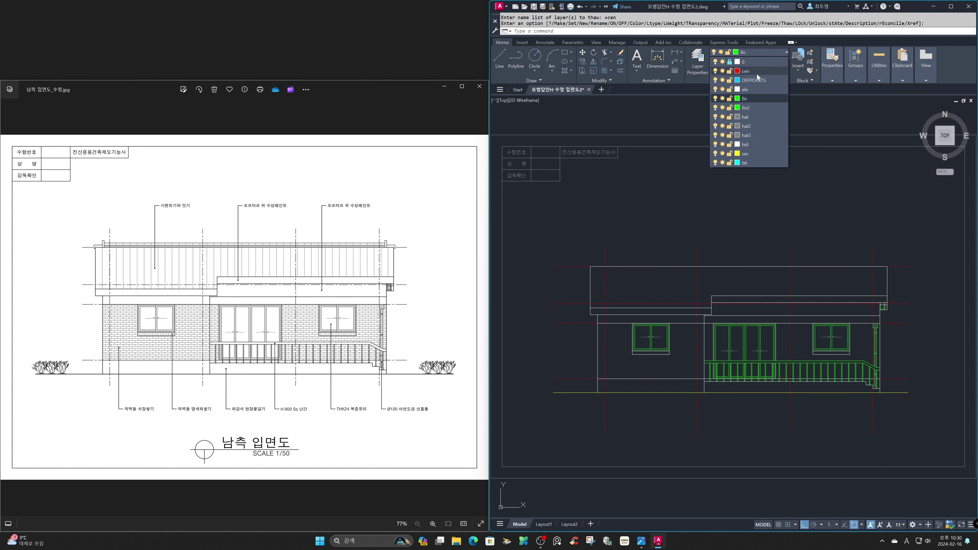
pyautogui.click(723, 71)
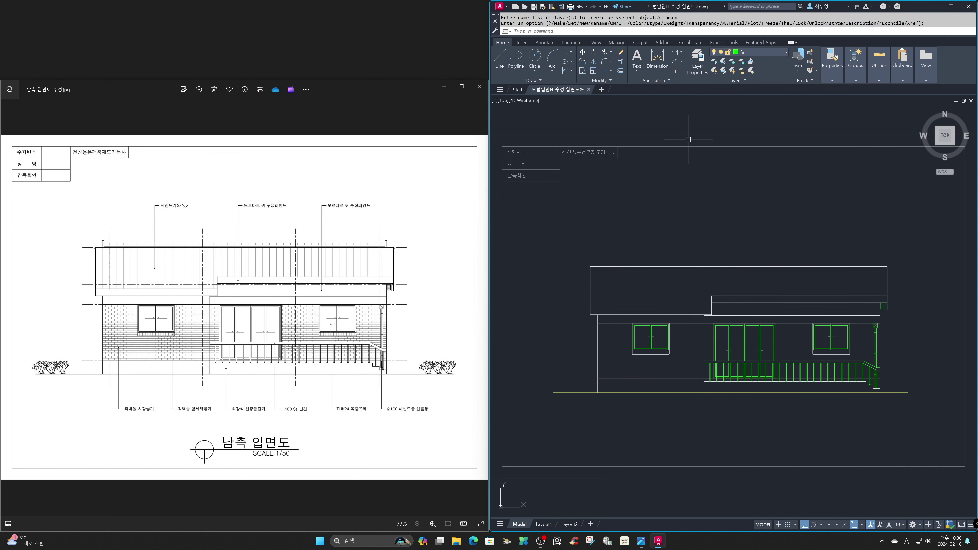
# Draw a short vertical helper line straight up from the roof's upper left corner.
pyautogui.press('Return')
pyautogui.click(566, 220)
pyautogui.click(640, 279)
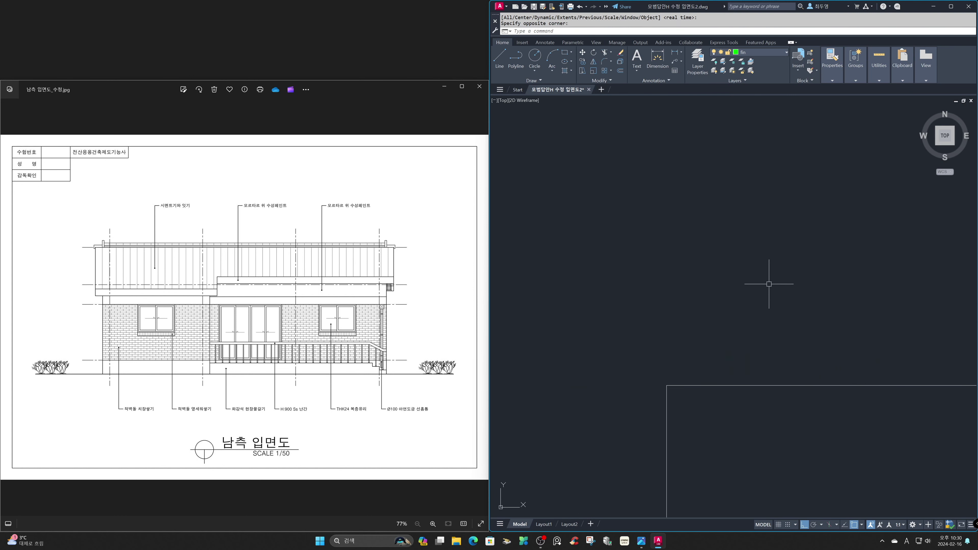
pyautogui.write('l')
pyautogui.press('Return')
pyautogui.click(711, 384)
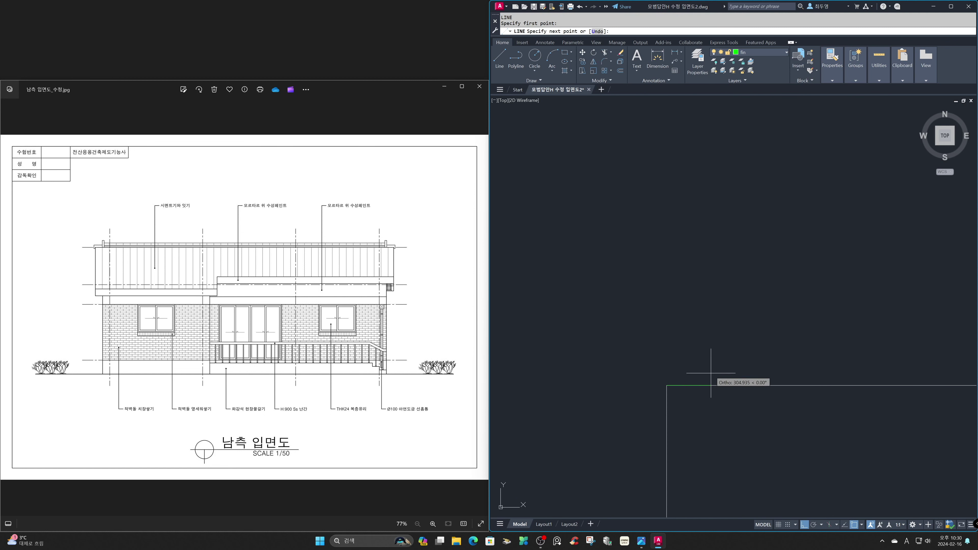
pyautogui.click(710, 319)
pyautogui.press('Return')
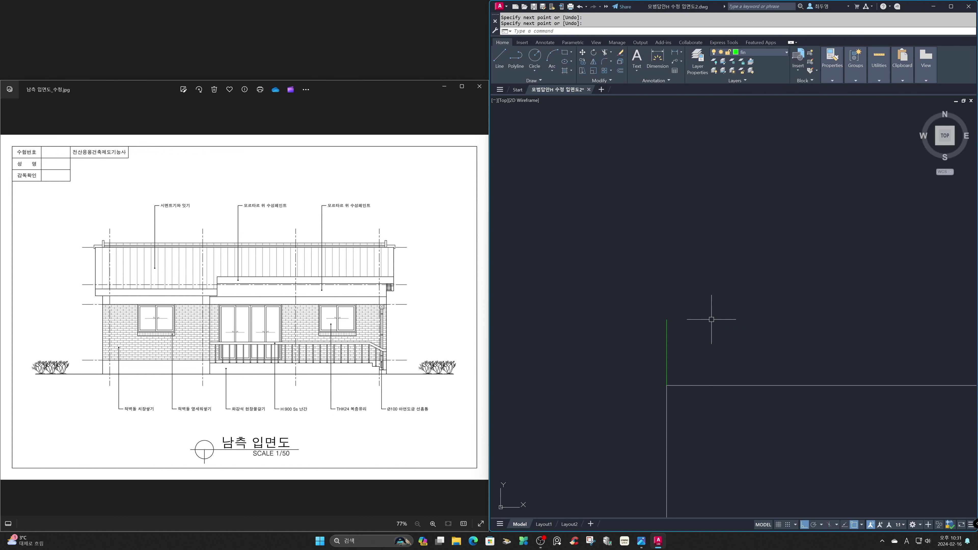
# Offset the vertical helper line 300 inward and the roof's top line 300 upward.
pyautogui.write('o')
pyautogui.press('Return')
pyautogui.press('F3')
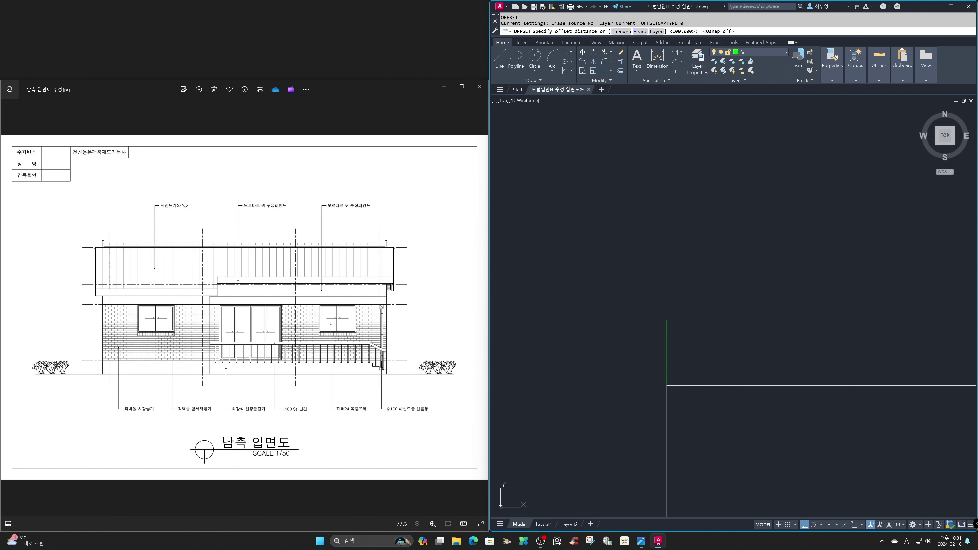
pyautogui.write('300')
pyautogui.press('Return')
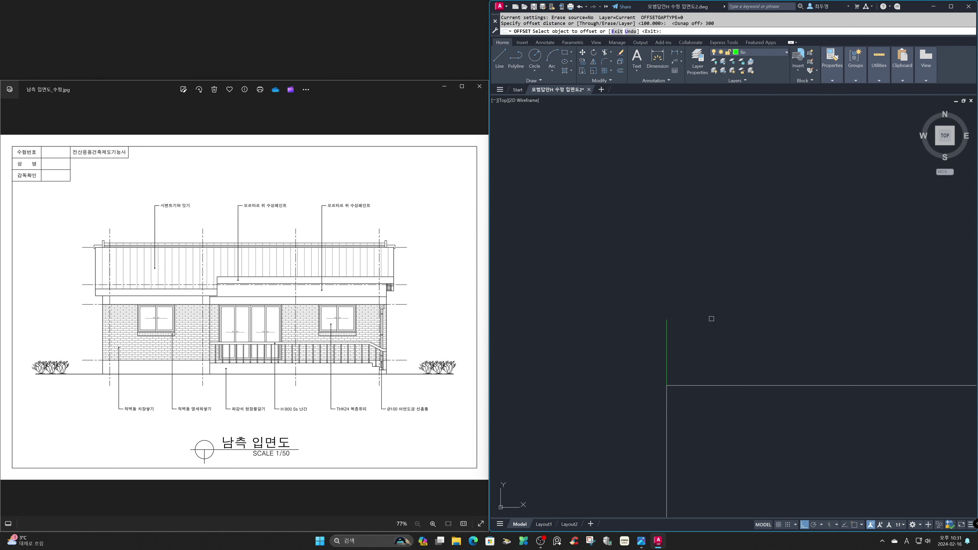
pyautogui.click(670, 357)
pyautogui.click(702, 361)
pyautogui.click(734, 384)
pyautogui.click(739, 366)
pyautogui.press('Return')
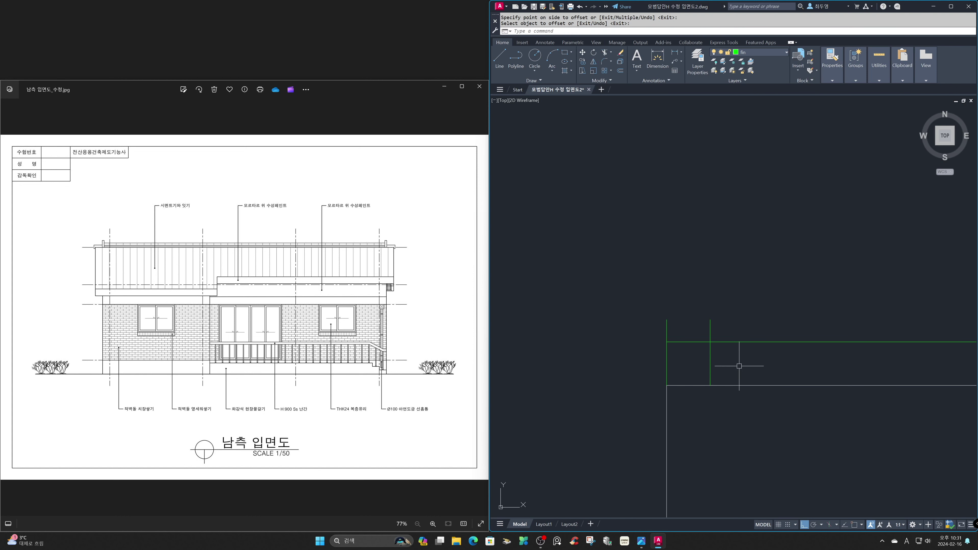
# Offset the inner vertical line another 80 toward the middle of the roof.
pyautogui.press('space')
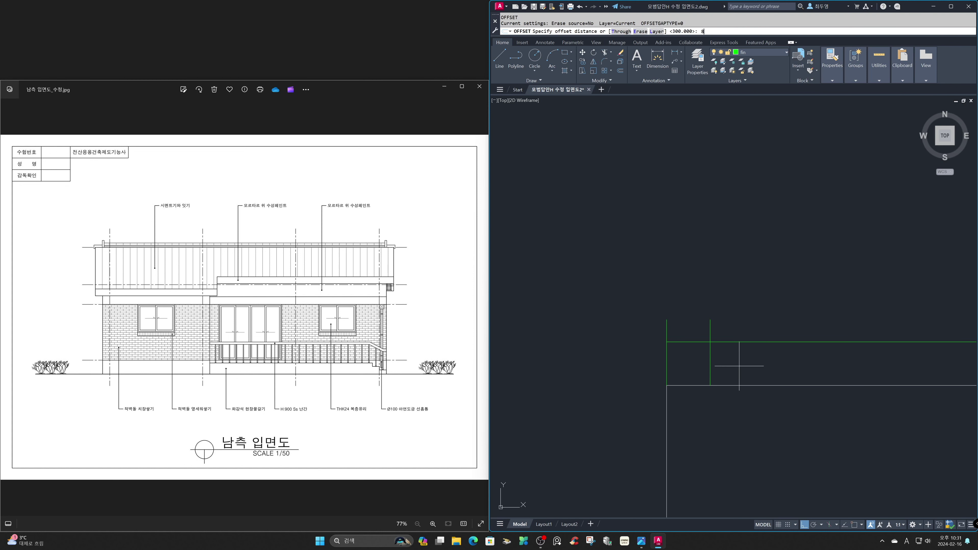
pyautogui.write('80')
pyautogui.press('Return')
pyautogui.click(710, 360)
pyautogui.click(741, 367)
pyautogui.press('Return')
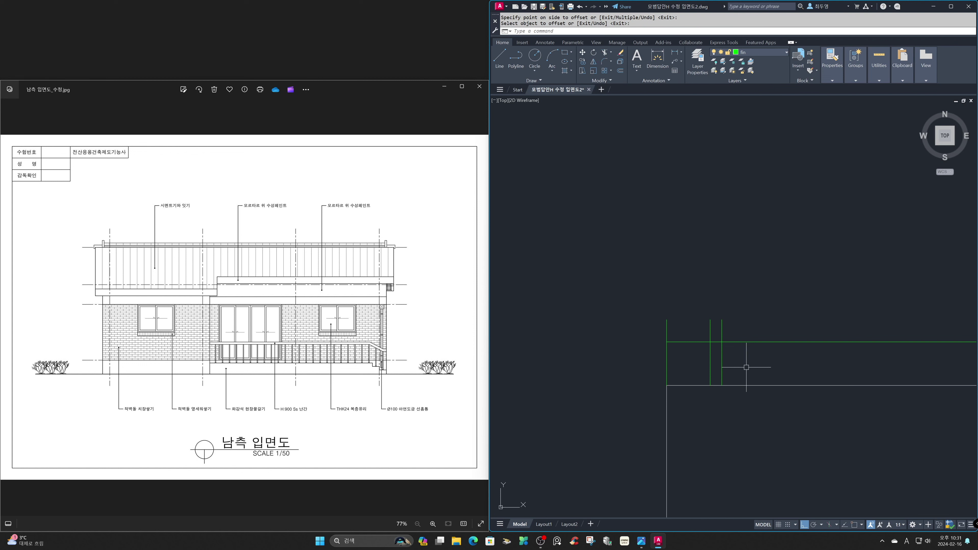
# Erase the vertical helper line at the roof's upper left corner.
pyautogui.write('e')
pyautogui.press('Return')
pyautogui.click(667, 369)
pyautogui.press('Return')
# Trim the offset lines into a closed 80 by 300 upright standing on the roof's top line.
pyautogui.write('tr')
pyautogui.press('Return')
pyautogui.press('Return')
pyautogui.click(688, 355)
pyautogui.click(680, 330)
pyautogui.click(688, 312)
pyautogui.click(742, 330)
pyautogui.click(759, 357)
pyautogui.click(754, 338)
pyautogui.press('Return')
# Offset the roof's top line 100 upward for the upper edge of the roof end piece.
pyautogui.write('o')
pyautogui.press('Return')
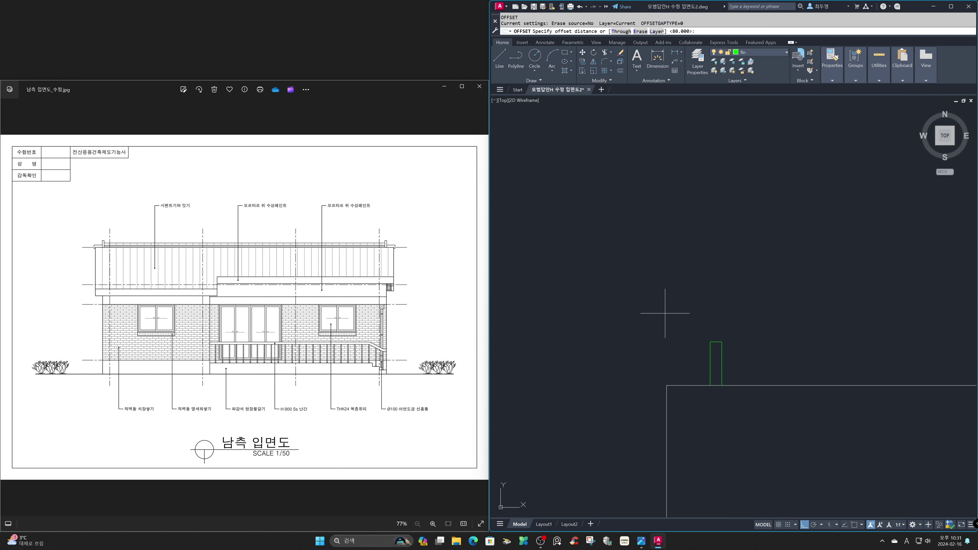
pyautogui.write('100')
pyautogui.press('Return')
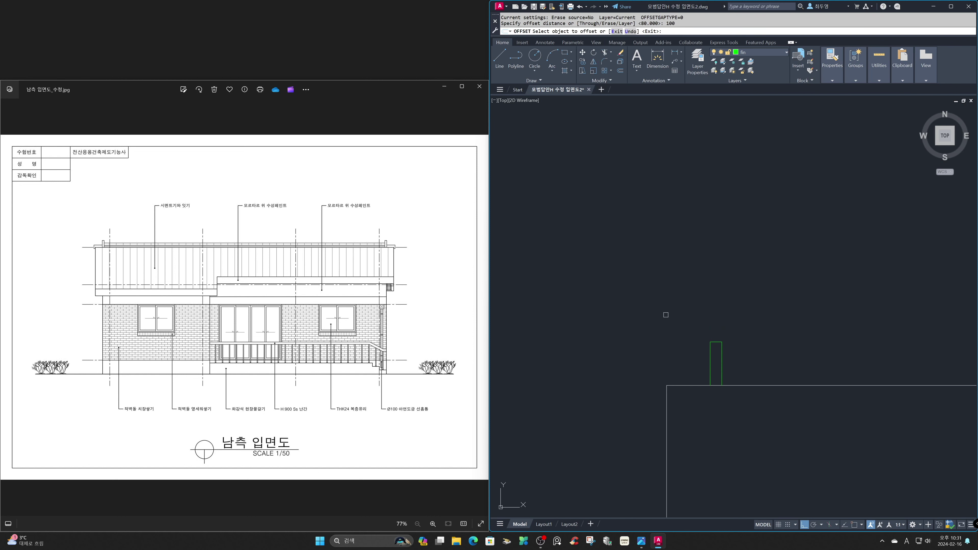
pyautogui.click(682, 386)
pyautogui.click(680, 358)
pyautogui.press('Return')
# Offset the roof's left edge 60 outward.
pyautogui.press('Return')
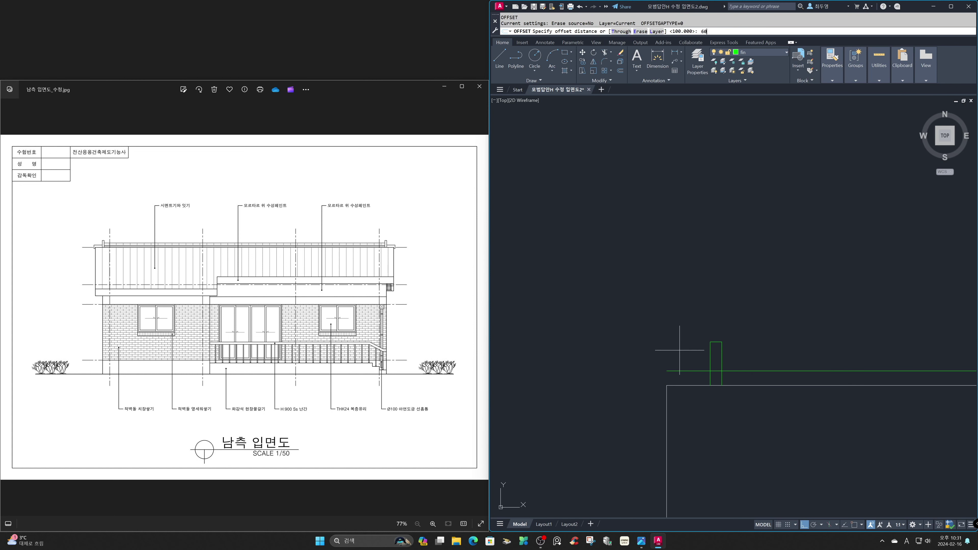
pyautogui.write('60')
pyautogui.press('Return')
pyautogui.click(667, 403)
pyautogui.click(624, 407)
pyautogui.press('Return')
# Offset the roof's top line 50 downward for the lower edge of the roof end piece.
pyautogui.write('50')
pyautogui.press('Return')
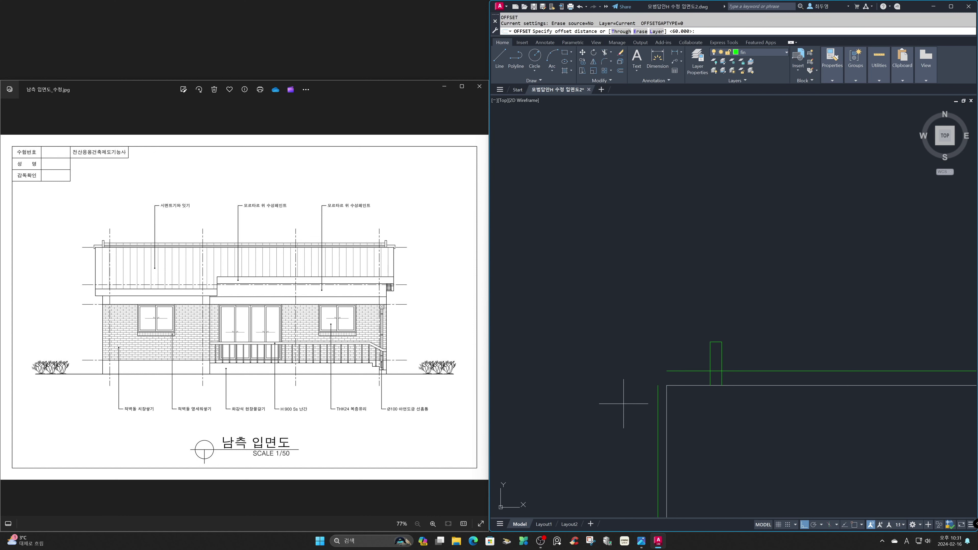
pyautogui.press('Return')
pyautogui.click(686, 386)
pyautogui.click(685, 400)
pyautogui.press('Return')
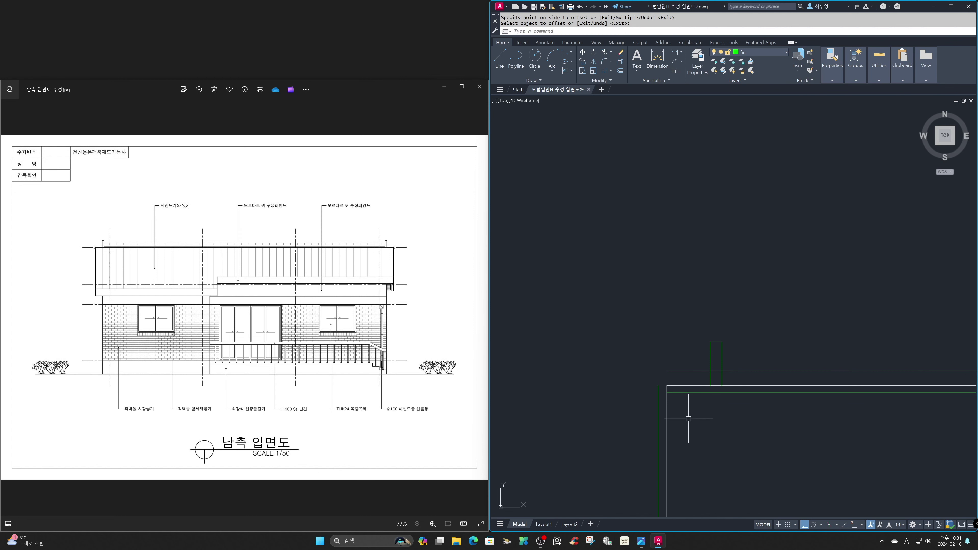
# Fillet the upper and lower offset lines with the outer vertical line into square corners, using the Multiple option.
pyautogui.write('f')
pyautogui.press('Return')
pyautogui.write('m')
pyautogui.press('Return')
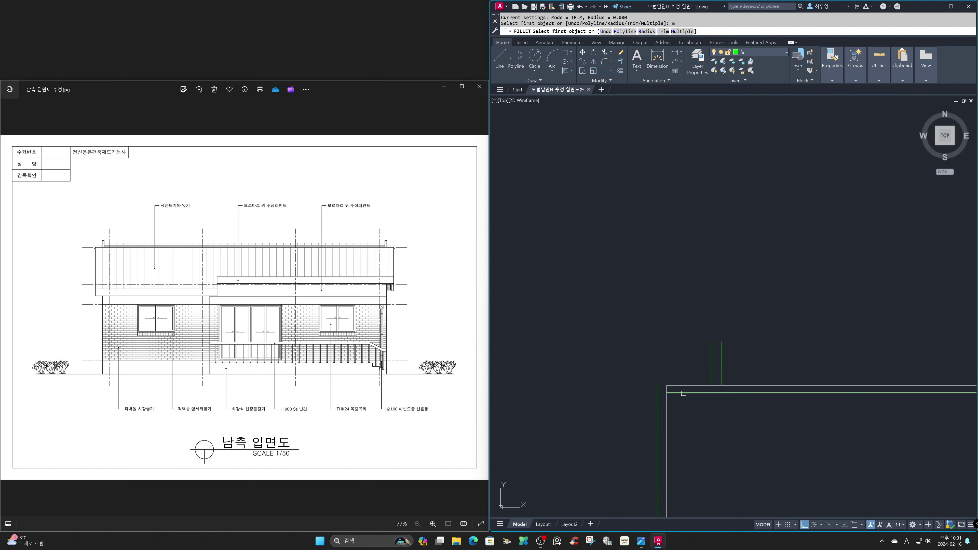
pyautogui.click(683, 392)
pyautogui.click(657, 384)
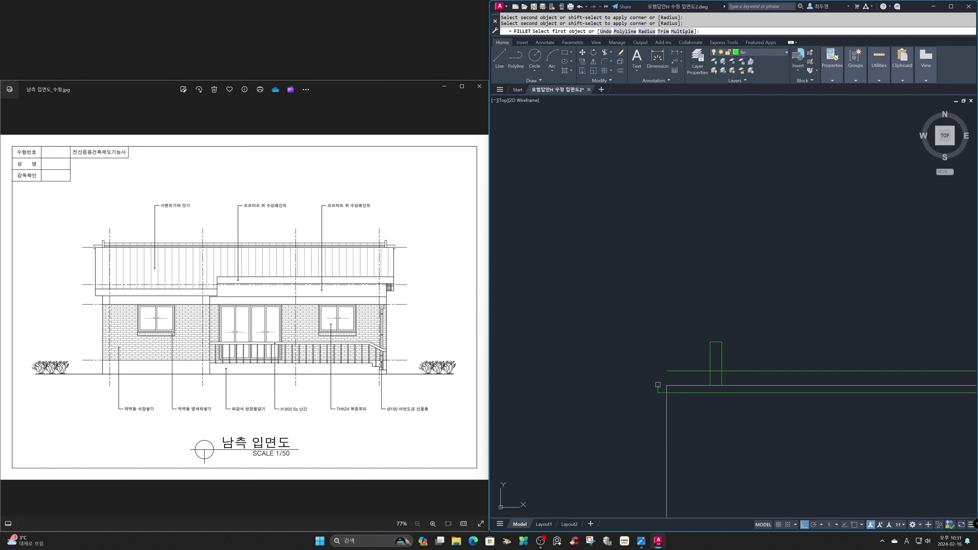
pyautogui.click(667, 371)
pyautogui.click(657, 387)
pyautogui.press('Return')
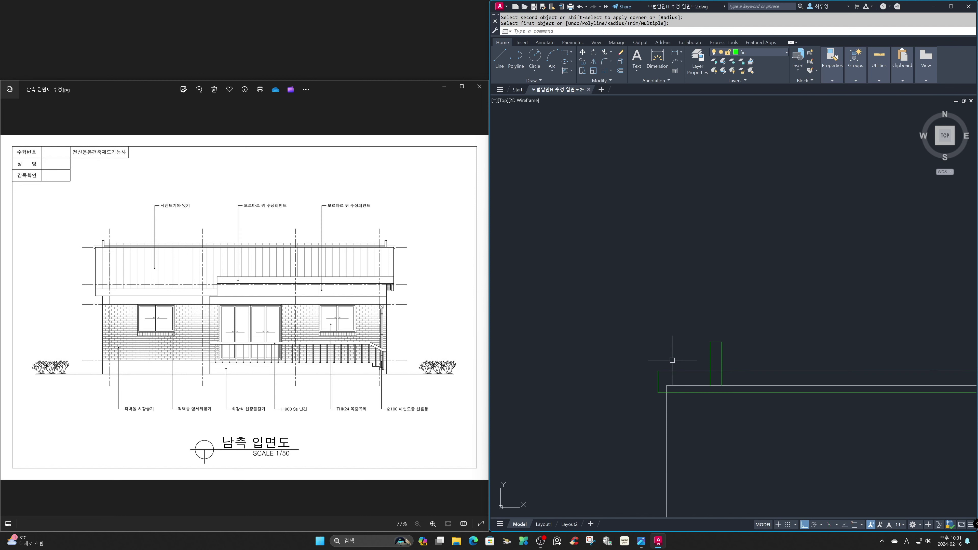
# Trim the roof end piece's lower line back to the roof's left edge and its upper line back to the upright.
pyautogui.write('tr')
pyautogui.press('Return')
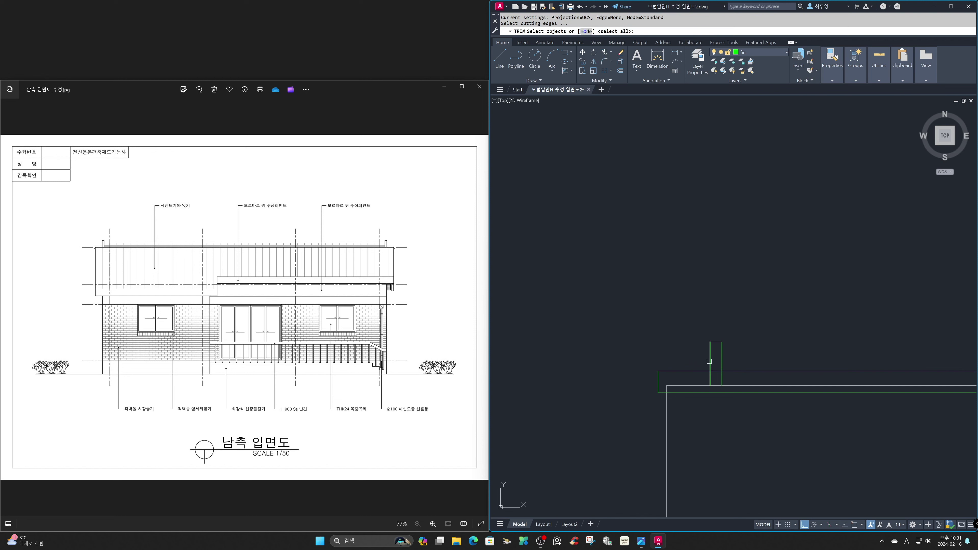
pyautogui.click(710, 361)
pyautogui.press('Return')
pyautogui.click(684, 393)
pyautogui.click(715, 371)
pyautogui.press('Return')
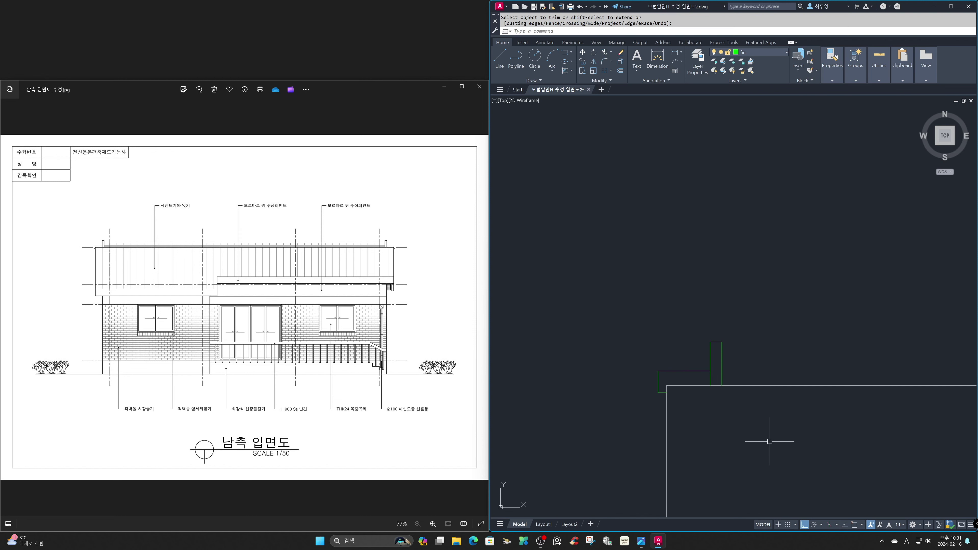
# Mirror the upright and roof end piece about a vertical axis through the roof top line's midpoint, keeping the originals.
pyautogui.write('z')
pyautogui.press('Return')
pyautogui.write('p')
pyautogui.press('Return')
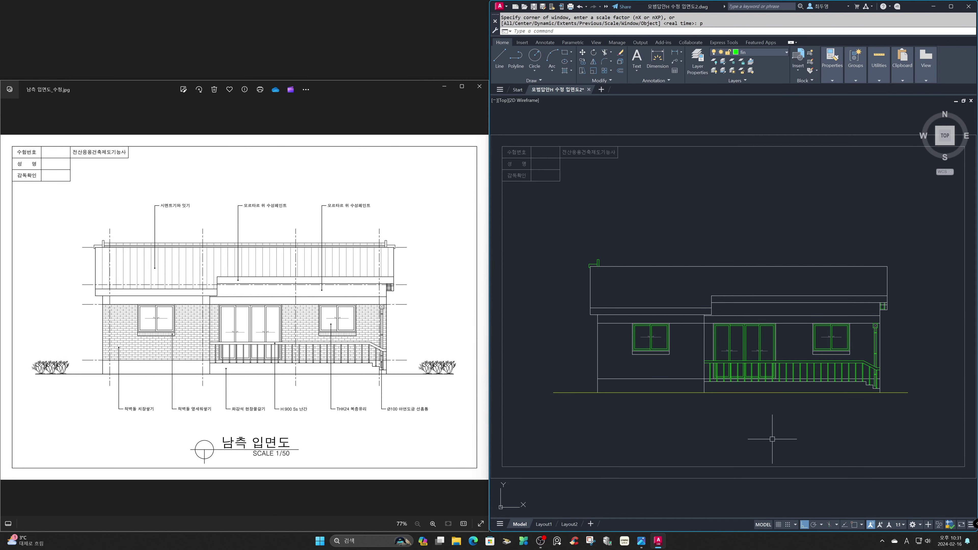
pyautogui.write('Mi')
pyautogui.press('Return')
pyautogui.click(570, 240)
pyautogui.click(655, 317)
pyautogui.press('Return')
pyautogui.keyDown('shift'); pyautogui.rightClick(735, 235); pyautogui.keyUp('shift')
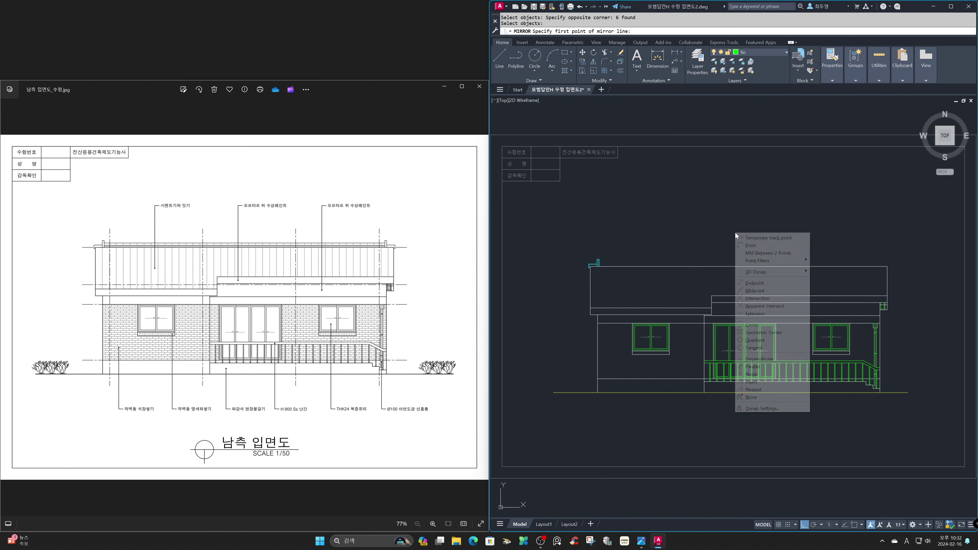
pyautogui.click(762, 291)
pyautogui.click(754, 264)
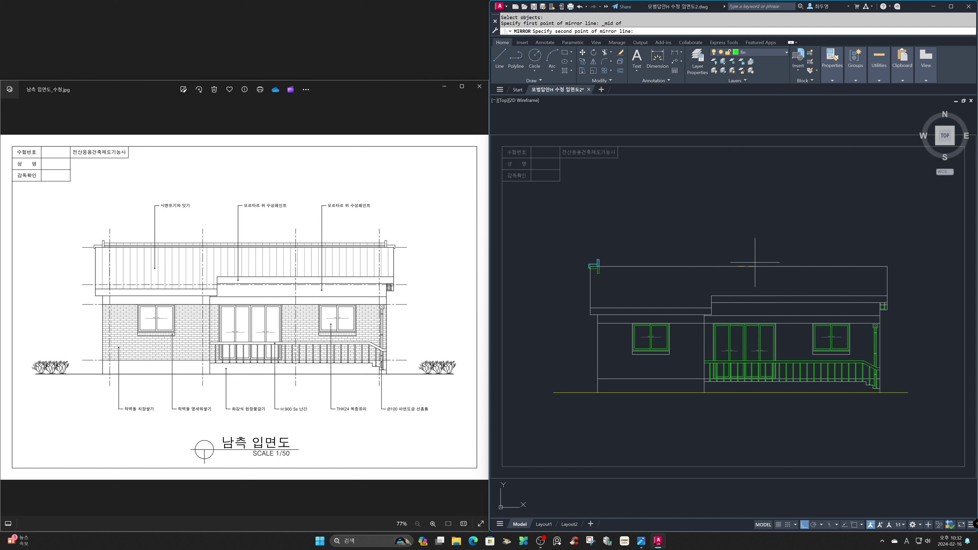
pyautogui.click(751, 213)
pyautogui.press('Return')
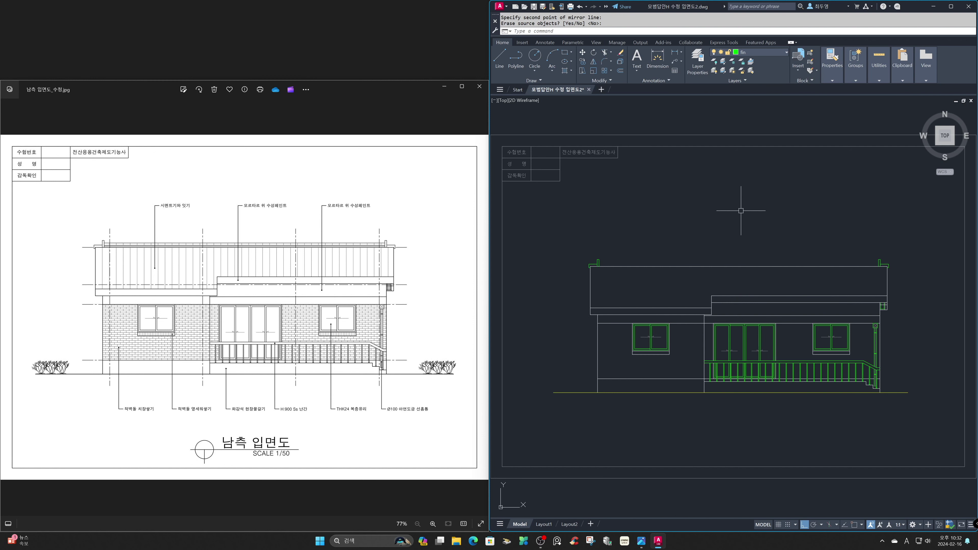
# Offset the roof's top line 90 upward for the lower ridge line.
pyautogui.write('z')
pyautogui.press('Return')
pyautogui.click(580, 240)
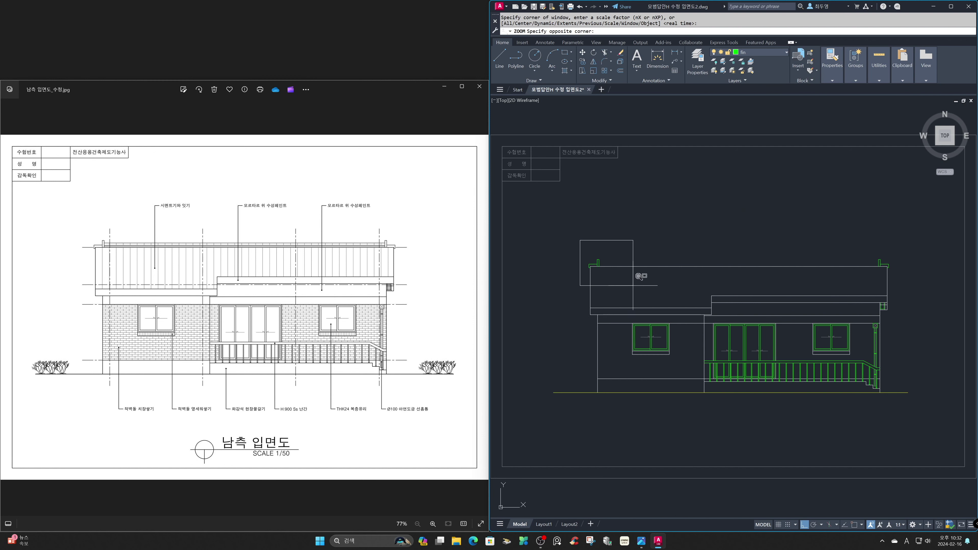
pyautogui.click(633, 285)
pyautogui.write('o')
pyautogui.press('Return')
pyautogui.write('90')
pyautogui.press('Return')
pyautogui.click(730, 338)
pyautogui.click(727, 304)
pyautogui.press('Return')
# Offset the new ridge line another 100 upward.
pyautogui.press('Return')
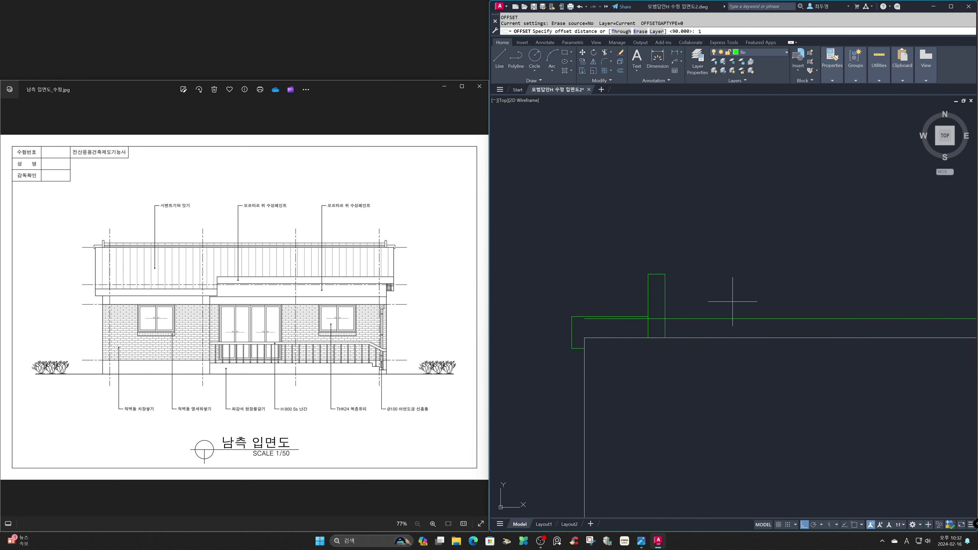
pyautogui.write('10')
pyautogui.press('Return')
pyautogui.click(730, 318)
pyautogui.click(728, 286)
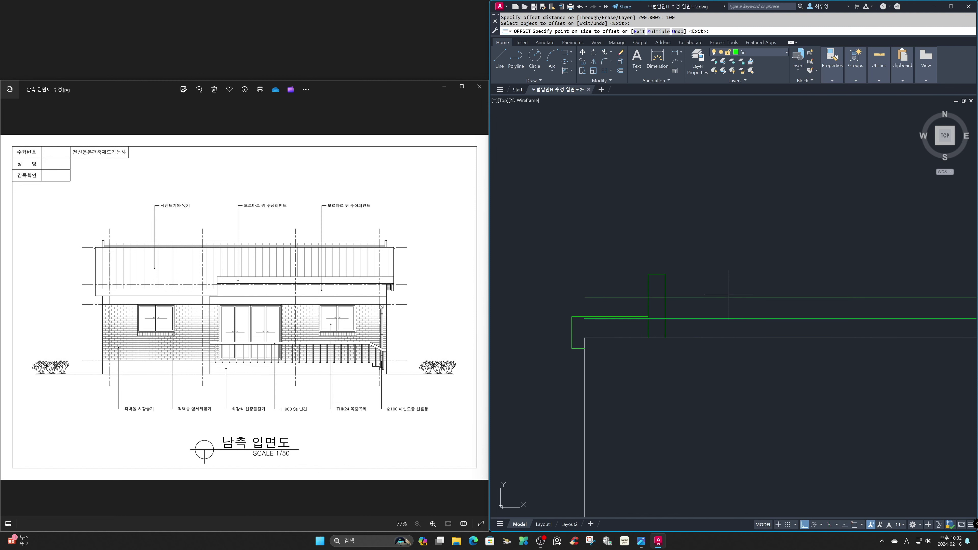
# Trim the two offset ridge lines back to the inner edge of the left roof upright.
pyautogui.press('Return')
pyautogui.write('tr')
pyautogui.press('Return')
pyautogui.click(666, 286)
pyautogui.press('Return')
pyautogui.click(656, 297)
pyautogui.click(656, 318)
pyautogui.press('Return')
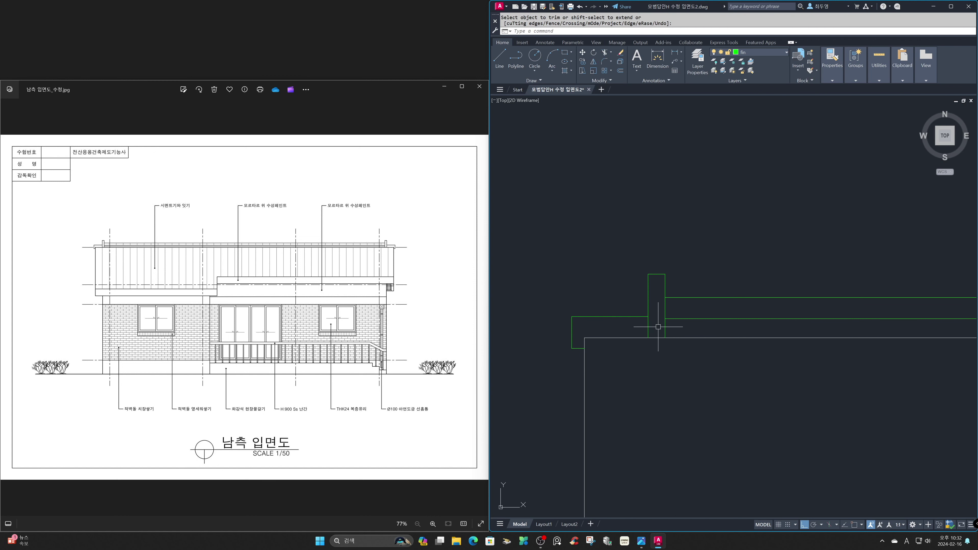
# Trim the two ridge lines back to the inner edge of the right roof upright.
pyautogui.write('z')
pyautogui.press('Return')
pyautogui.write('p')
pyautogui.press('Return')
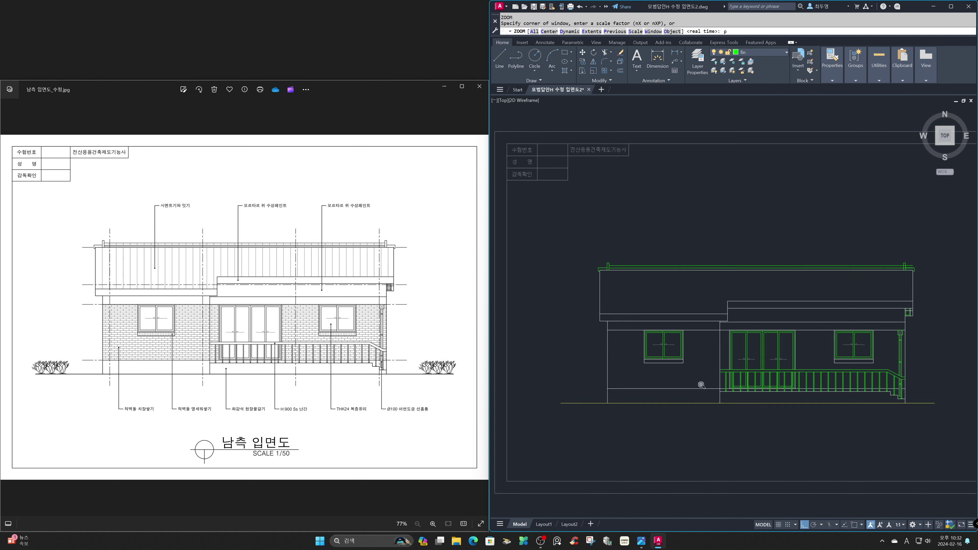
pyautogui.write('z')
pyautogui.press('Return')
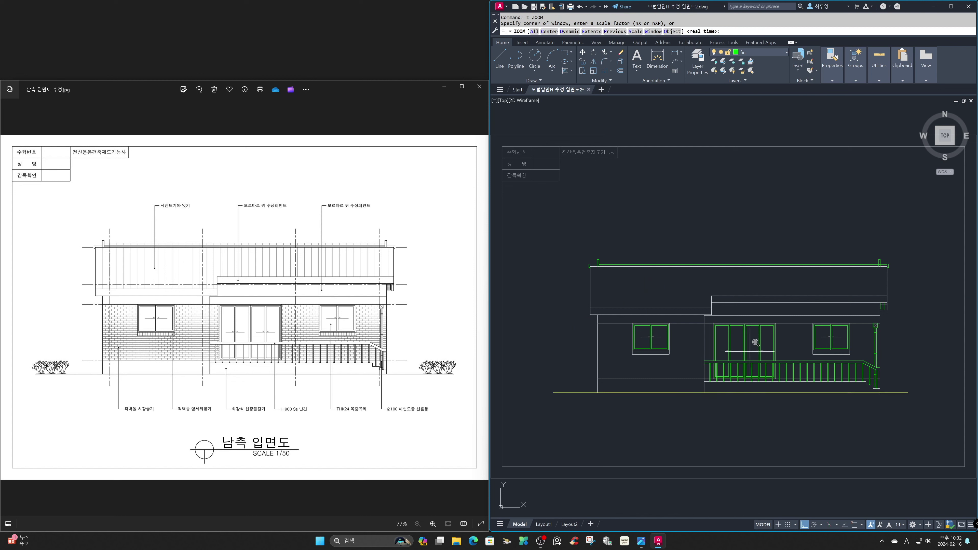
pyautogui.click(837, 233)
pyautogui.click(908, 291)
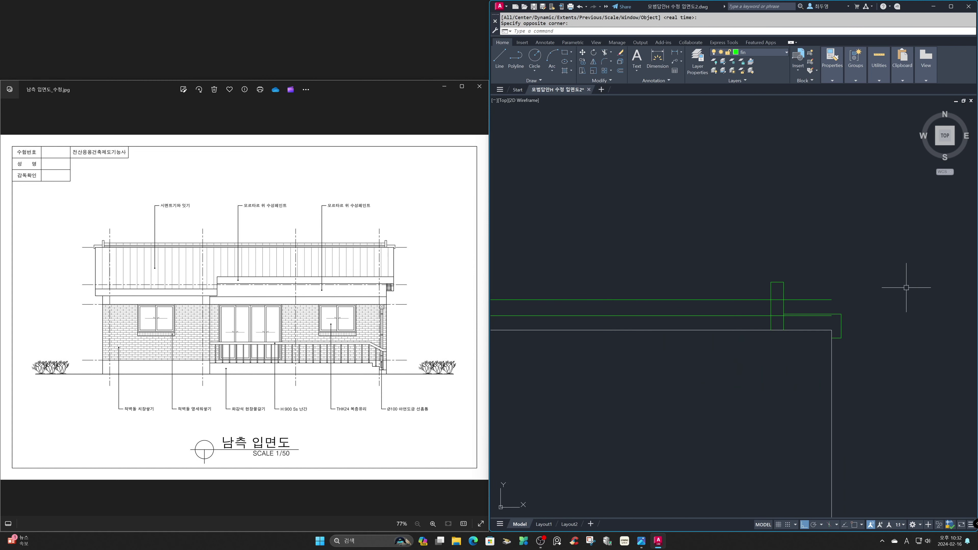
pyautogui.press('Return')
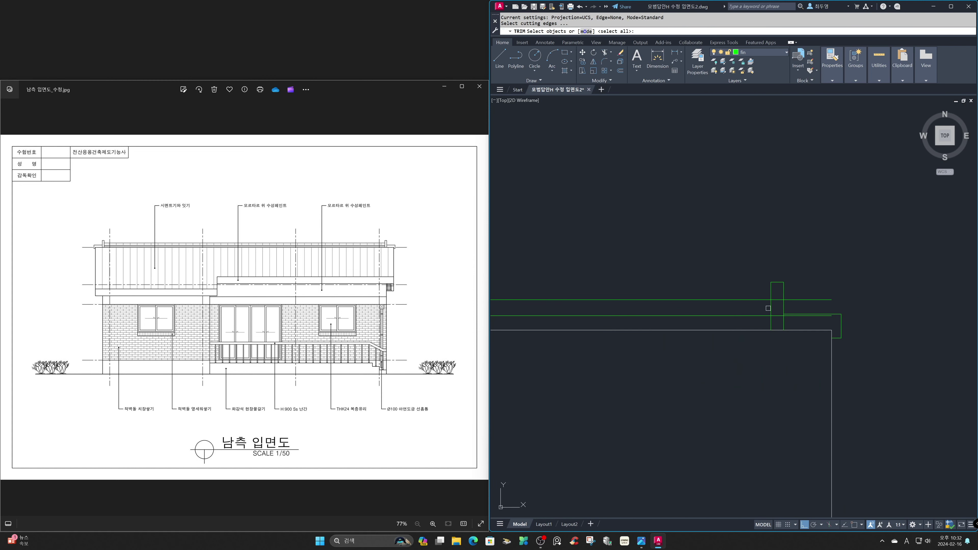
pyautogui.press('Return')
pyautogui.click(777, 299)
pyautogui.click(778, 315)
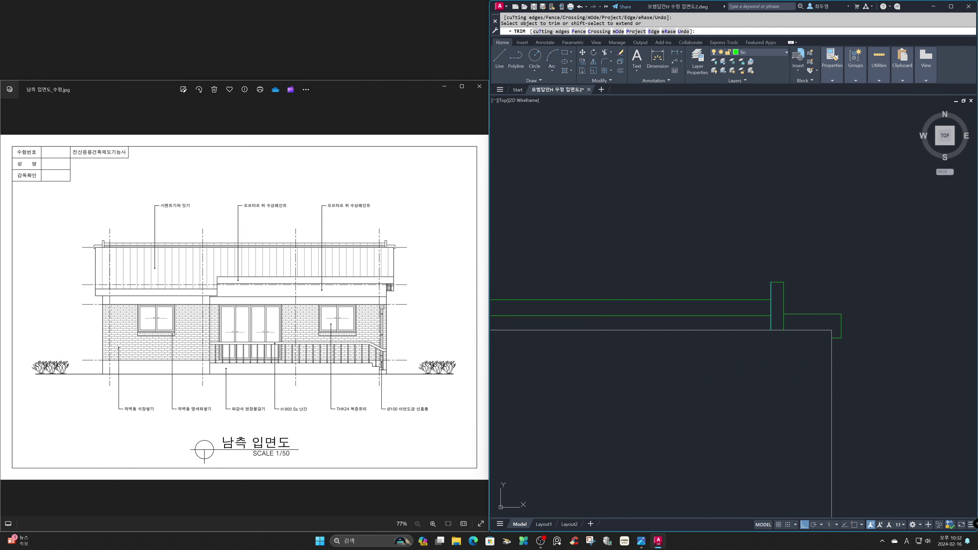
pyautogui.press('Return')
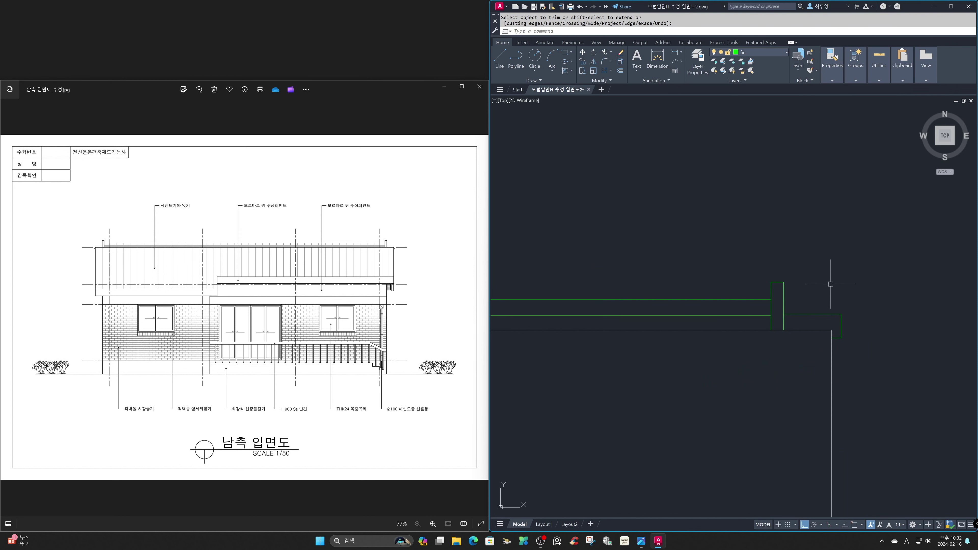
pyautogui.write('z')
pyautogui.press('Return')
pyautogui.write('p')
pyautogui.press('Return')
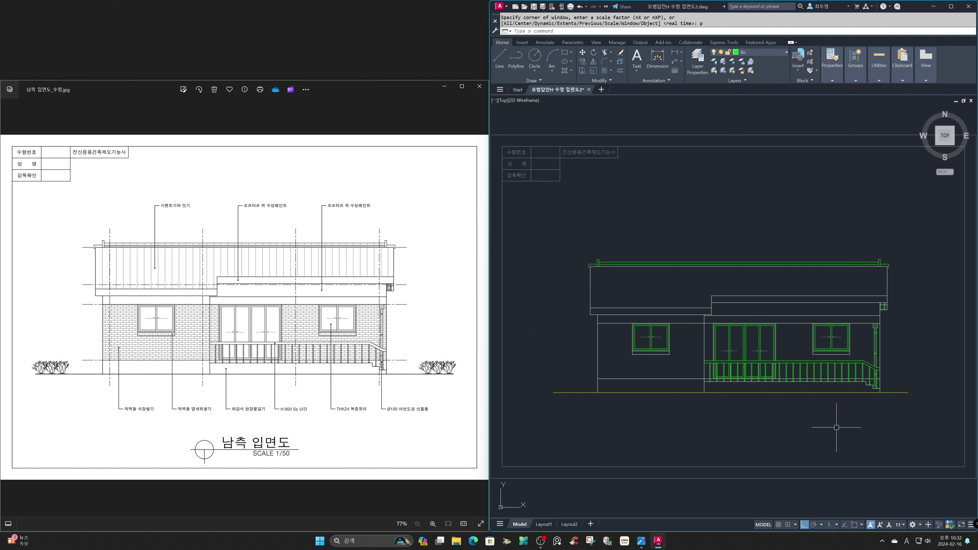
# Thaw the cen layer and make txt the current layer.
pyautogui.click(785, 53)
pyautogui.click(721, 82)
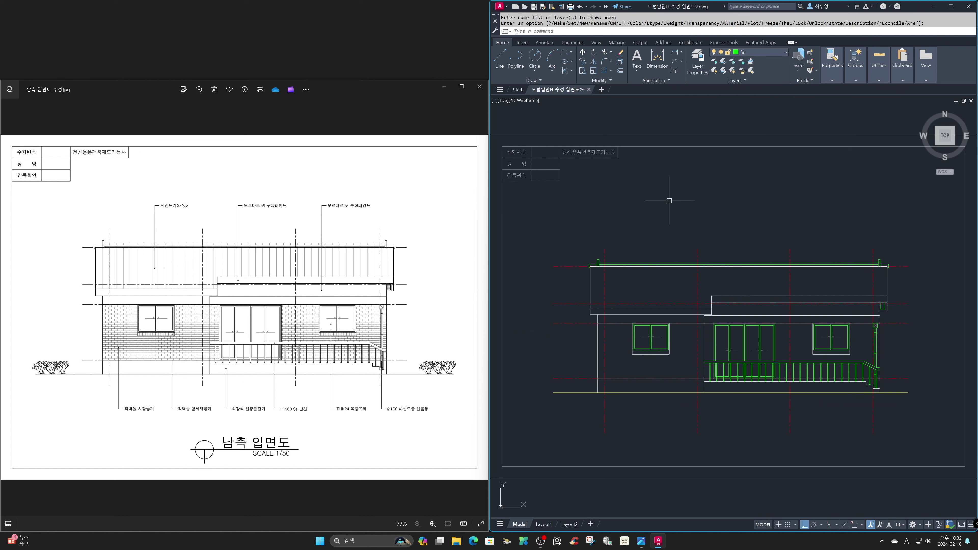
pyautogui.click(770, 53)
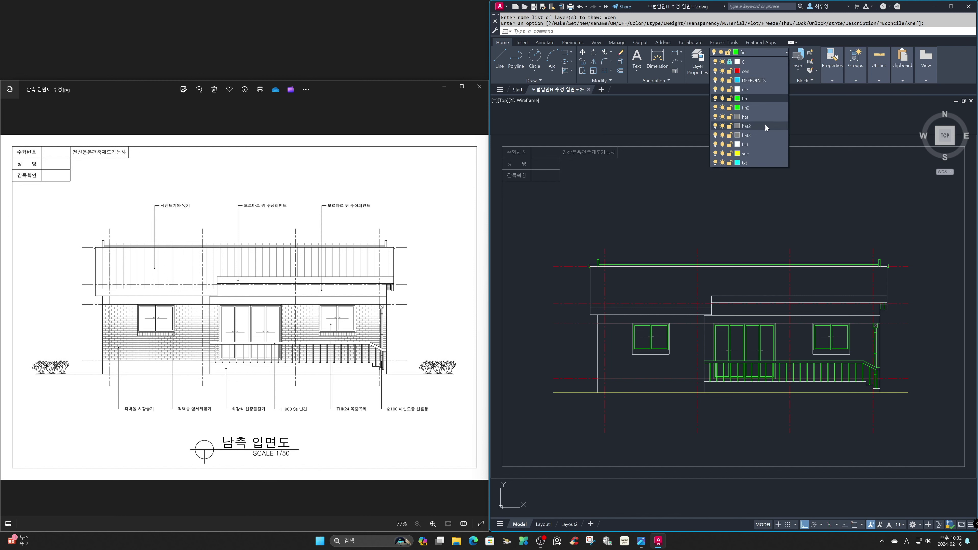
pyautogui.click(765, 162)
# Draw a horizontal construction line through the top of the left roof upright.
pyautogui.write('xl')
pyautogui.press('Return')
pyautogui.write('h')
pyautogui.press('Return')
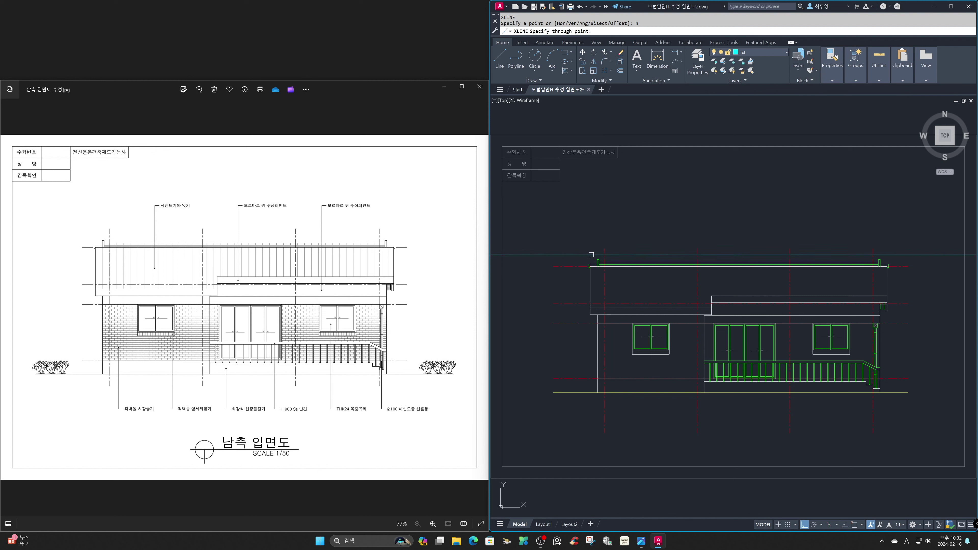
pyautogui.press('F3')
pyautogui.click(589, 260)
pyautogui.press('Return')
# Draw vertical construction lines through the outer edges of the left and right roof end pieces.
pyautogui.press('Return')
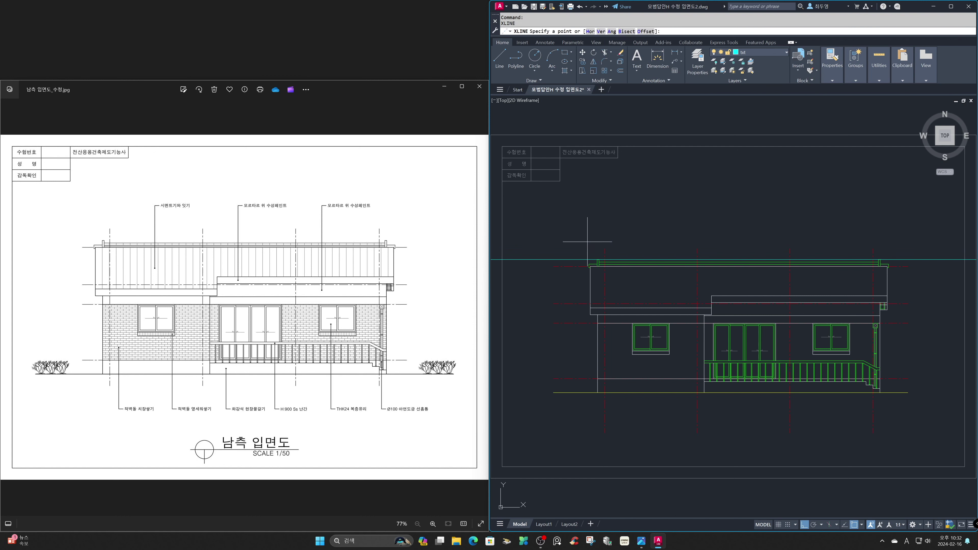
pyautogui.write('v')
pyautogui.press('Return')
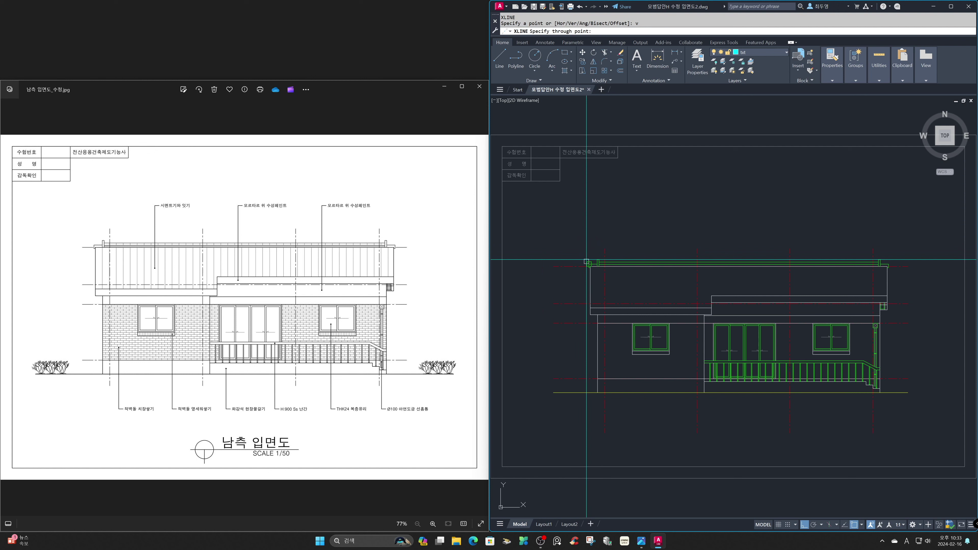
pyautogui.click(588, 265)
pyautogui.click(890, 265)
pyautogui.press('Return')
pyautogui.press('F3')
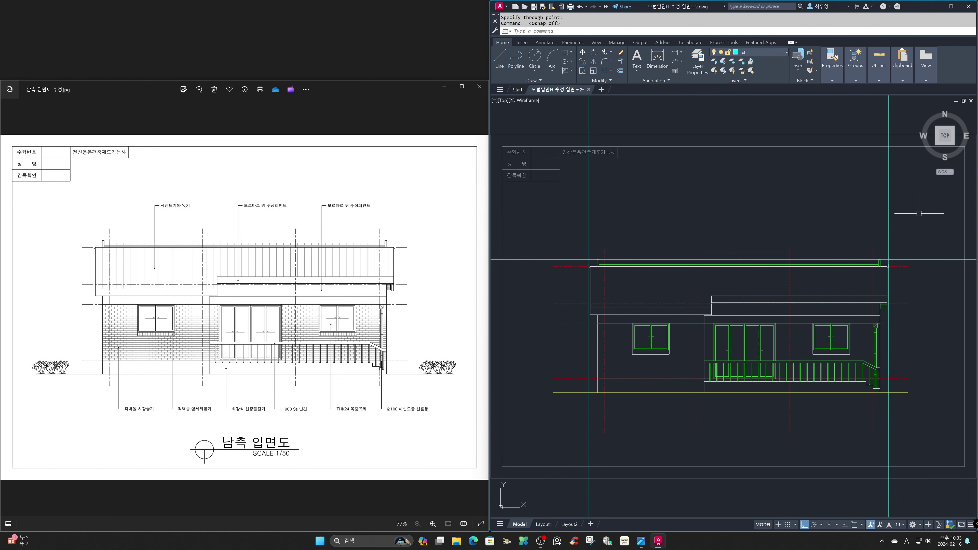
# Offset the two vertical construction lines 500 outward, the horizontal one 500 upward, and the ground line 500 downward.
pyautogui.write('o')
pyautogui.press('Return')
pyautogui.write('500')
pyautogui.press('Return')
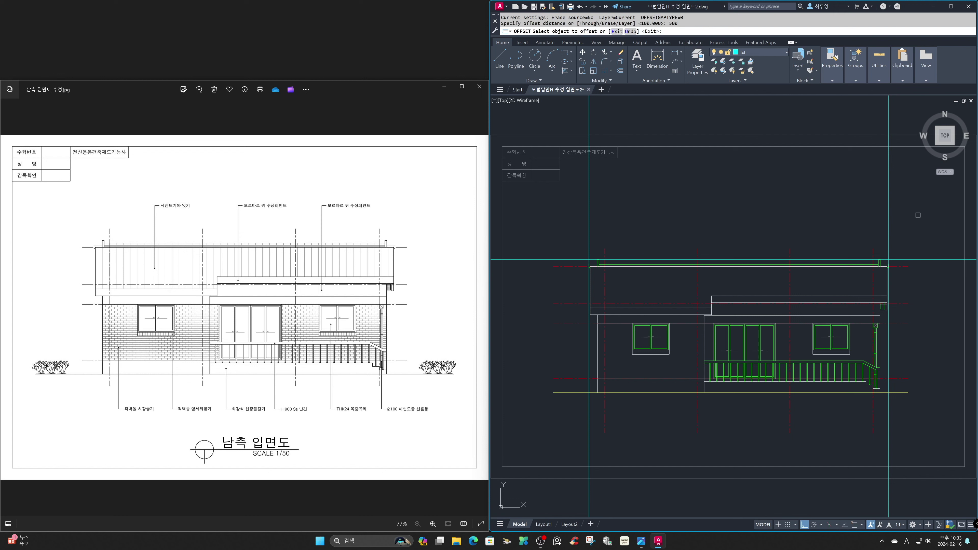
pyautogui.click(889, 235)
pyautogui.click(925, 243)
pyautogui.click(929, 259)
pyautogui.click(933, 257)
pyautogui.click(907, 393)
pyautogui.click(908, 420)
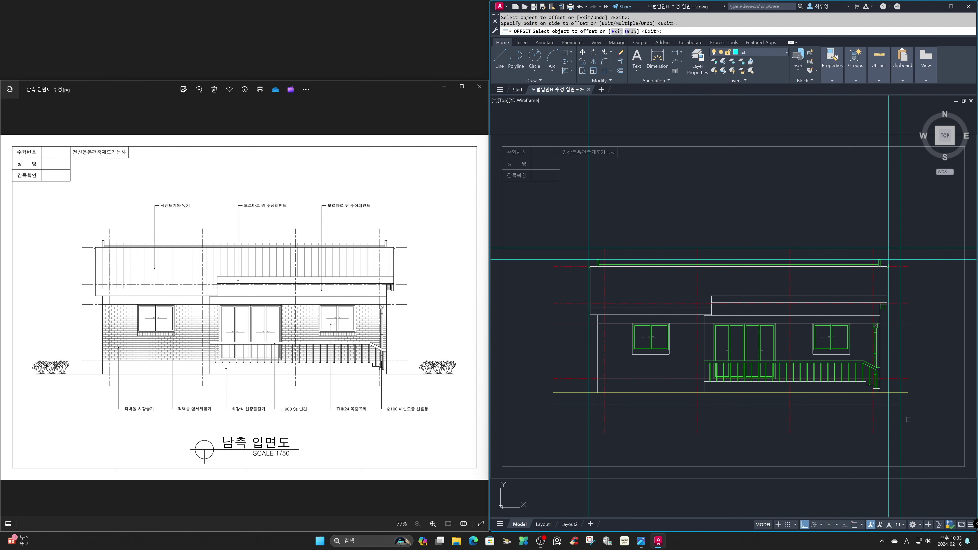
pyautogui.click(590, 440)
pyautogui.click(536, 435)
pyautogui.press('Return')
# Erase the three original construction lines, leaving only their 500 offsets.
pyautogui.press('Return')
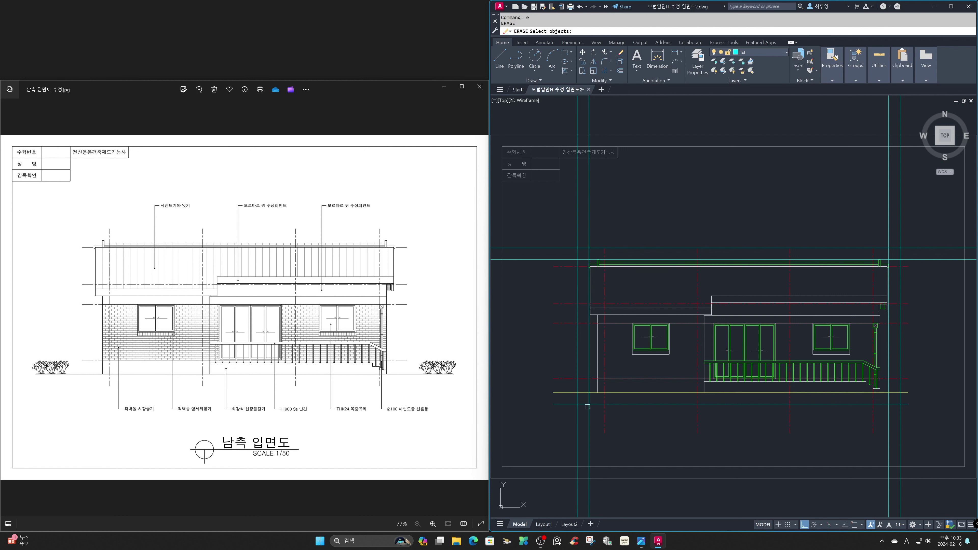
pyautogui.click(590, 399)
pyautogui.click(586, 258)
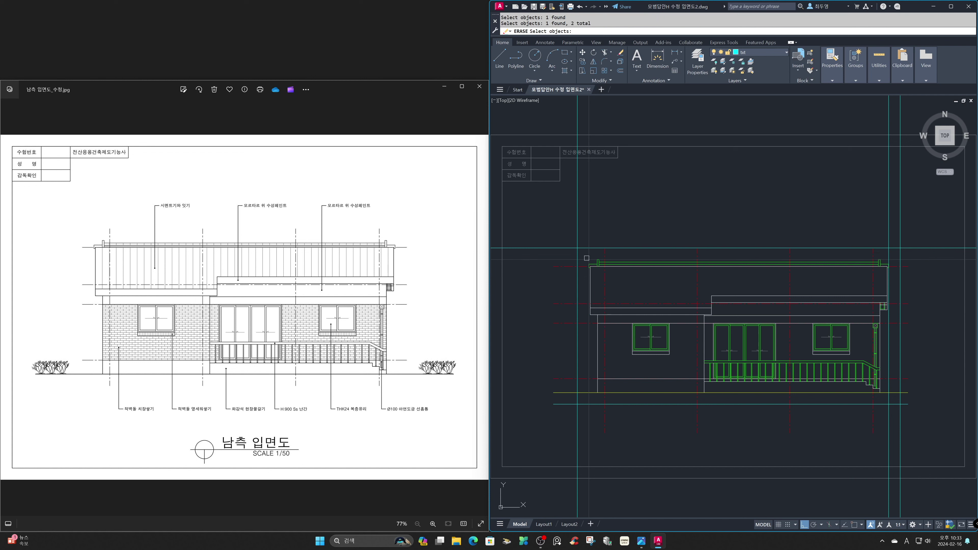
pyautogui.click(887, 255)
pyautogui.press('Return')
# Fillet the four offset lines at their corners with the Multiple option to form a closed rectangle around the elevation.
pyautogui.write('f')
pyautogui.press('Return')
pyautogui.write('m')
pyautogui.press('Return')
pyautogui.click(900, 253)
pyautogui.click(895, 248)
pyautogui.click(899, 372)
pyautogui.click(851, 405)
pyautogui.click(850, 405)
pyautogui.click(578, 341)
pyautogui.click(577, 340)
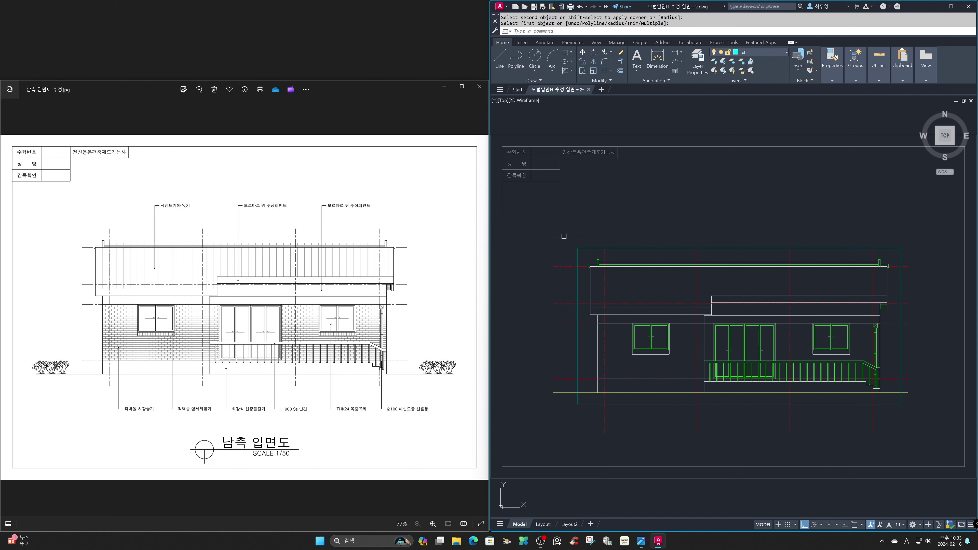
# Trim the center lines and ground line outside the rectangle on all sides, using the rectangle as cutting edges.
pyautogui.write('tr')
pyautogui.press('space')
pyautogui.click(588, 256)
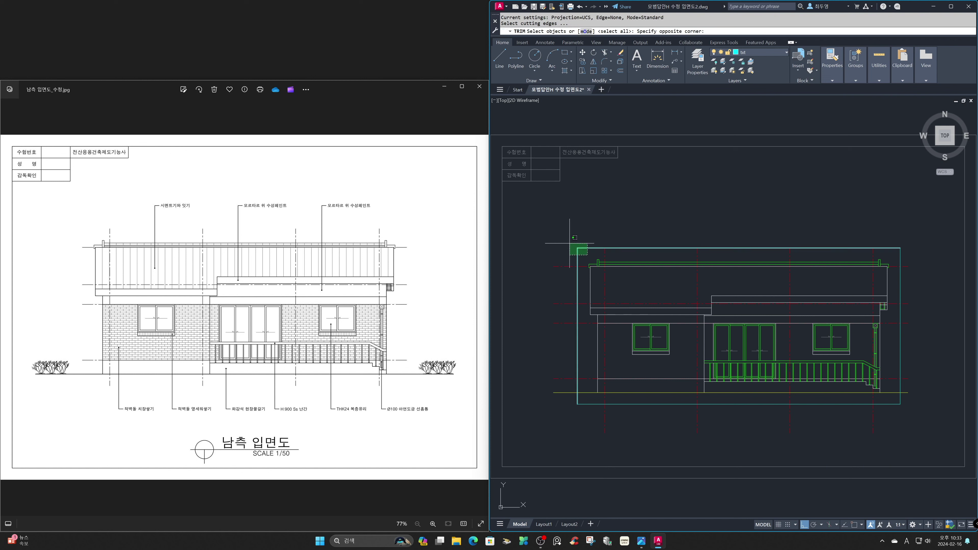
pyautogui.click(570, 245)
pyautogui.click(911, 414)
pyautogui.click(577, 376)
pyautogui.press('space')
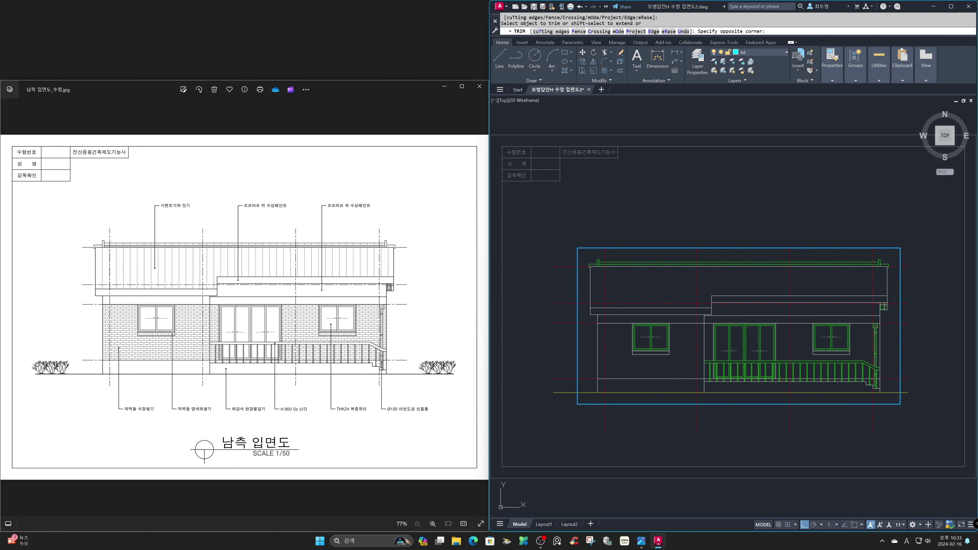
pyautogui.click(925, 406)
pyautogui.click(908, 258)
pyautogui.click(919, 442)
pyautogui.click(586, 422)
pyautogui.click(584, 413)
pyautogui.click(527, 216)
# Extend the vertical center lines up to the rectangle's upper edge and finish the trimming.
pyautogui.write("'z")
pyautogui.press('space')
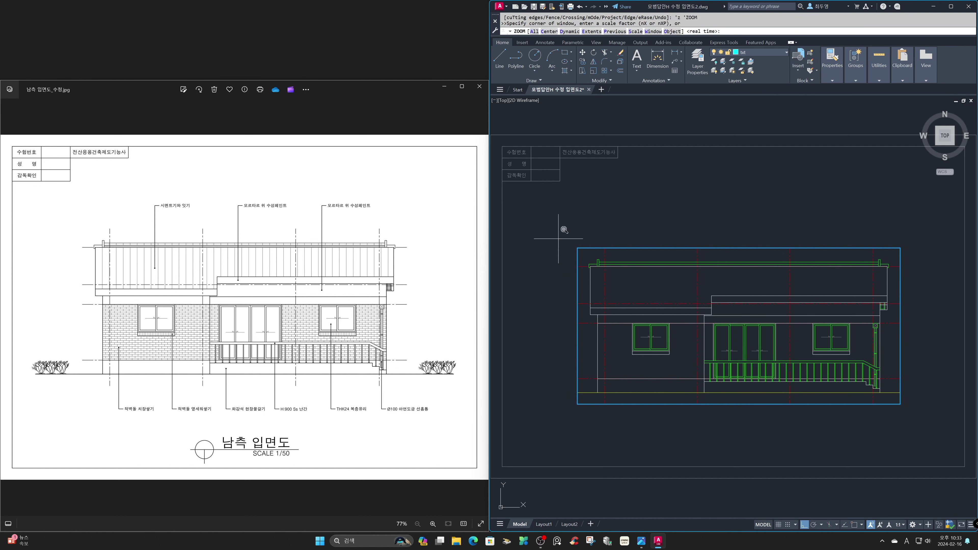
pyautogui.click(562, 211)
pyautogui.click(928, 299)
pyautogui.click(929, 298)
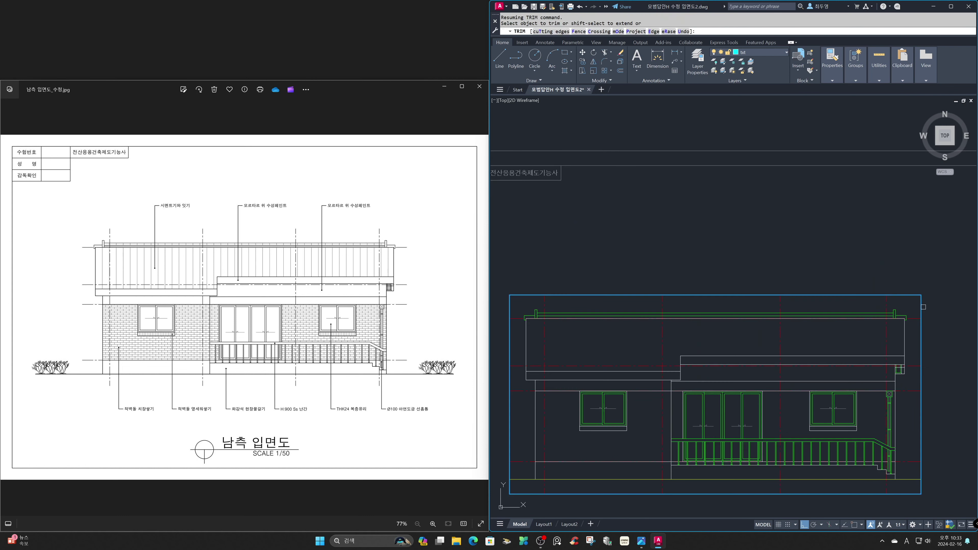
pyautogui.keyDown('shift'); pyautogui.click(885, 300); pyautogui.keyUp('shift')
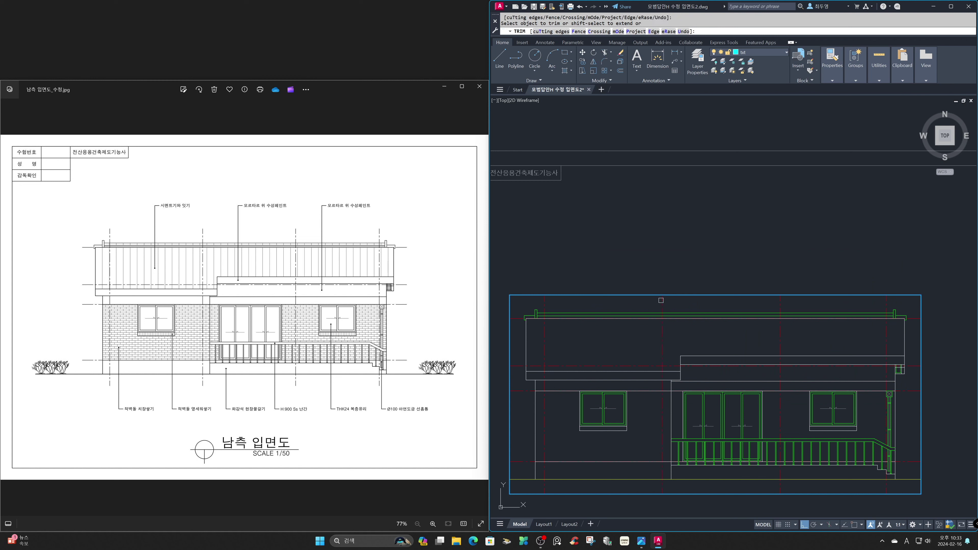
pyautogui.press('space')
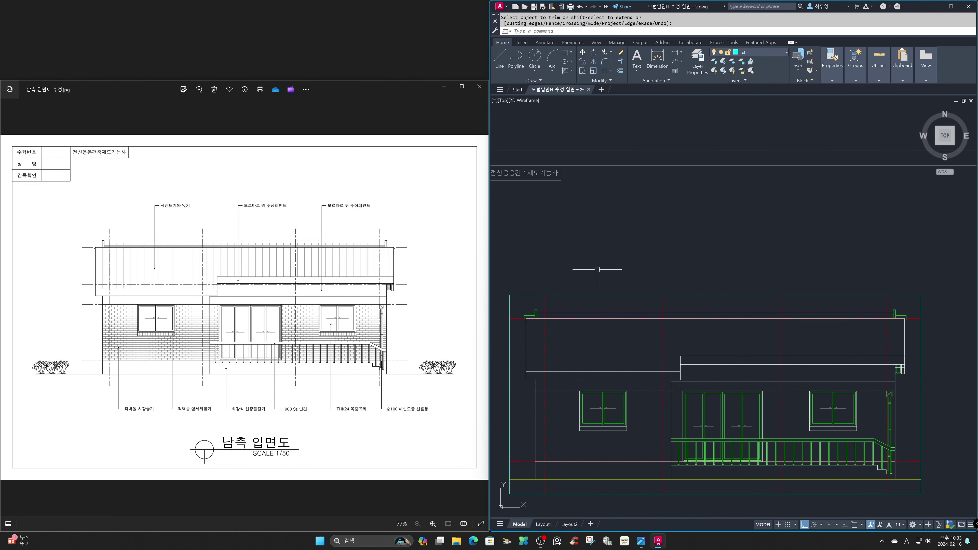
pyautogui.write('z')
pyautogui.press('space')
pyautogui.write('p')
pyautogui.press('Return')
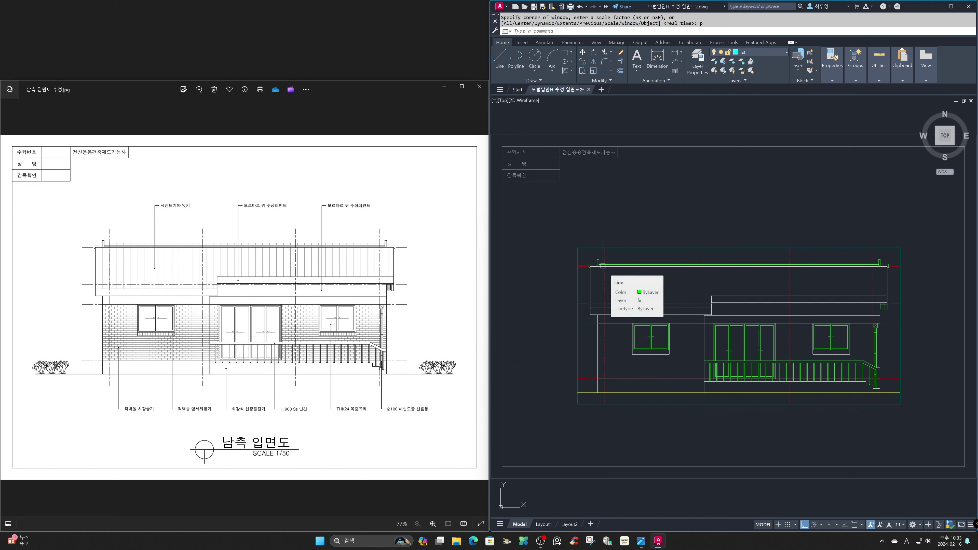
# Move the elevation and its surrounding rectangle from the rectangle's center to the center of the sheet's inner border, using midpoints between opposite corners.
pyautogui.write('m')
pyautogui.press('space')
pyautogui.click(569, 223)
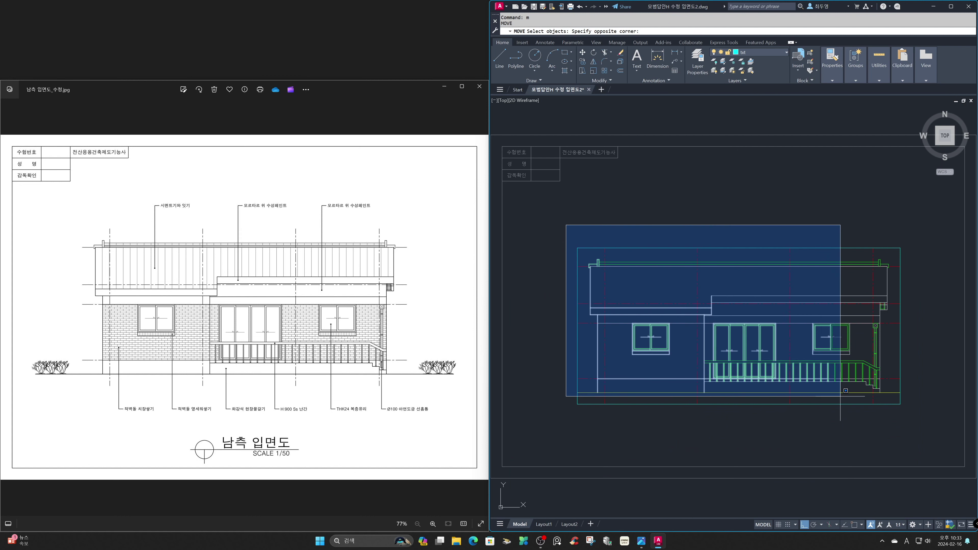
pyautogui.click(922, 438)
pyautogui.press('space')
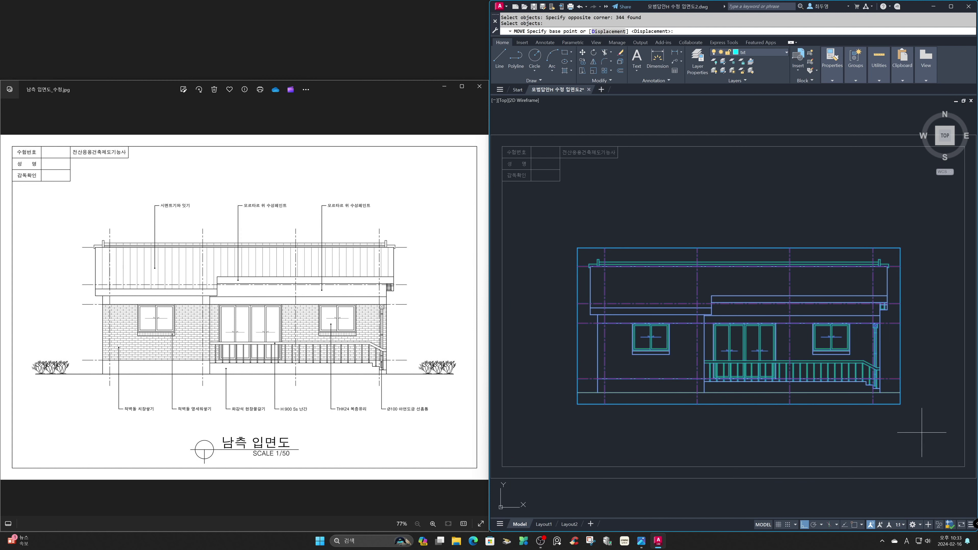
pyautogui.keyDown('shift'); pyautogui.rightClick(924, 415); pyautogui.keyUp('shift')
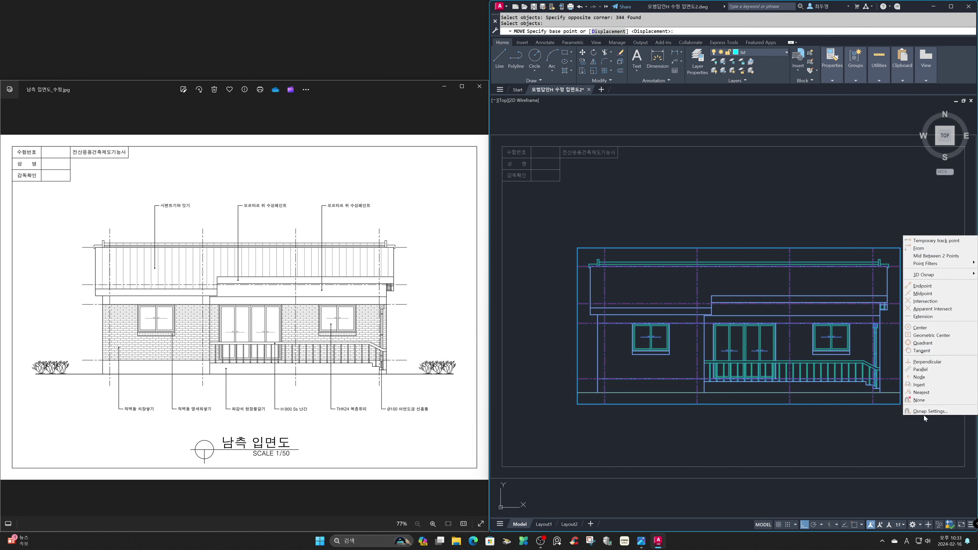
pyautogui.click(929, 256)
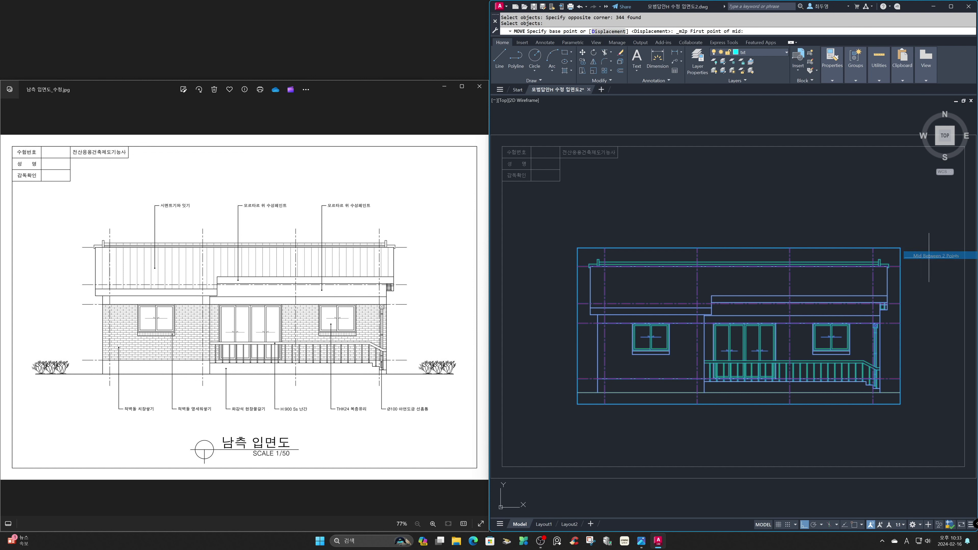
pyautogui.press('F3')
pyautogui.click(901, 403)
pyautogui.keyDown('shift'); pyautogui.rightClick(680, 219); pyautogui.keyUp('shift')
pyautogui.click(663, 223)
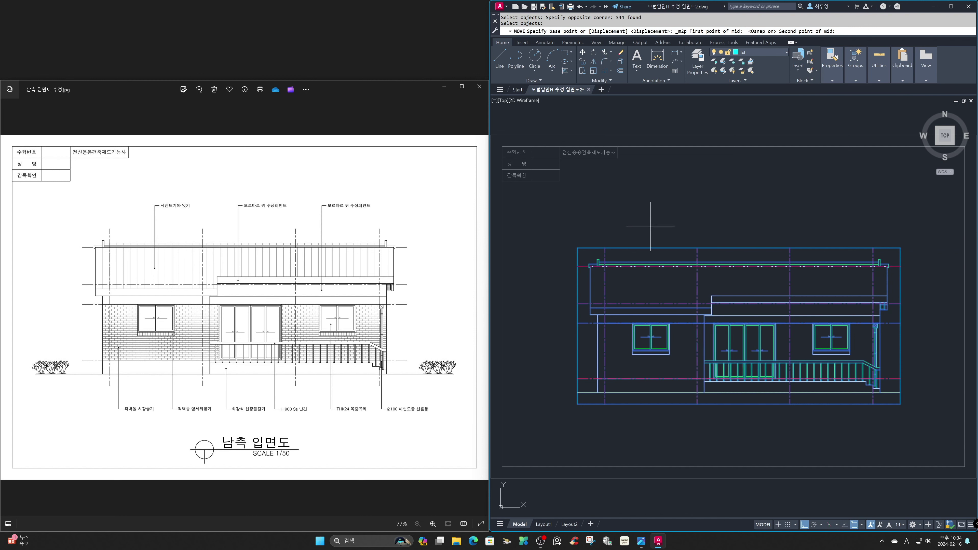
pyautogui.click(589, 244)
pyautogui.keyDown('shift'); pyautogui.rightClick(701, 221); pyautogui.keyUp('shift')
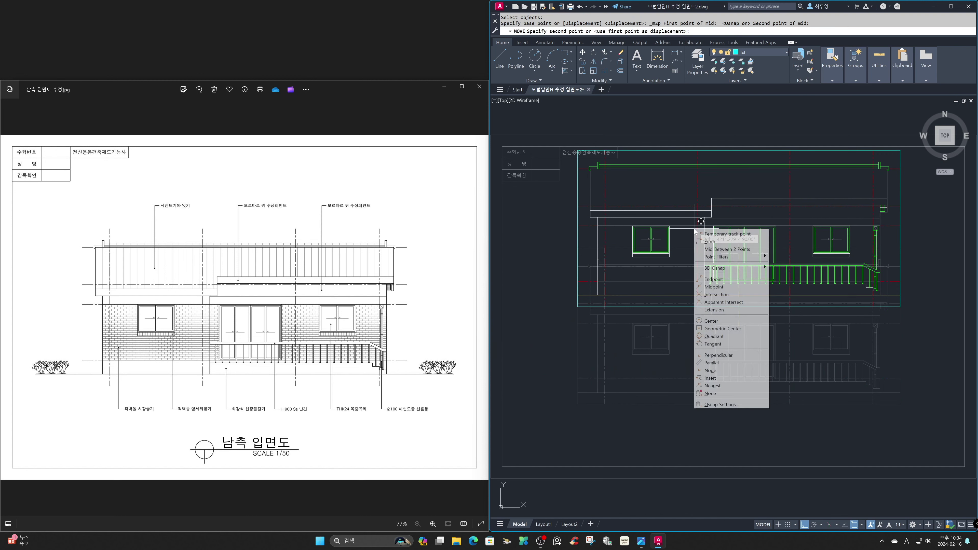
pyautogui.click(726, 249)
pyautogui.click(509, 143)
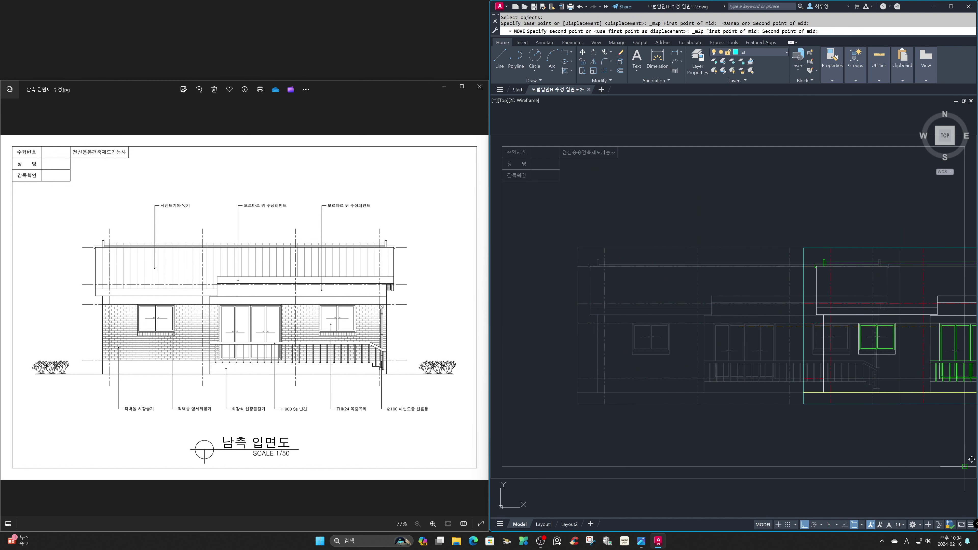
pyautogui.click(954, 462)
# Erase the four lines of the rectangle around the elevation.
pyautogui.write('e')
pyautogui.press('Return')
pyautogui.click(911, 393)
pyautogui.click(891, 380)
pyautogui.click(581, 232)
pyautogui.click(564, 222)
pyautogui.press('Return')
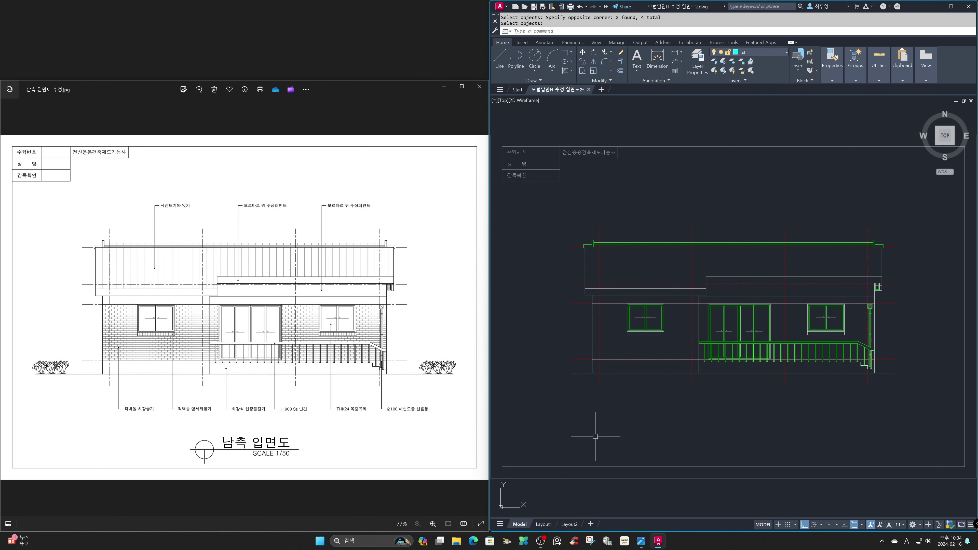
# Extend the ground line at both ends to the side edges of the sheet's inner border.
pyautogui.write('ex')
pyautogui.press('Return')
pyautogui.click(579, 373)
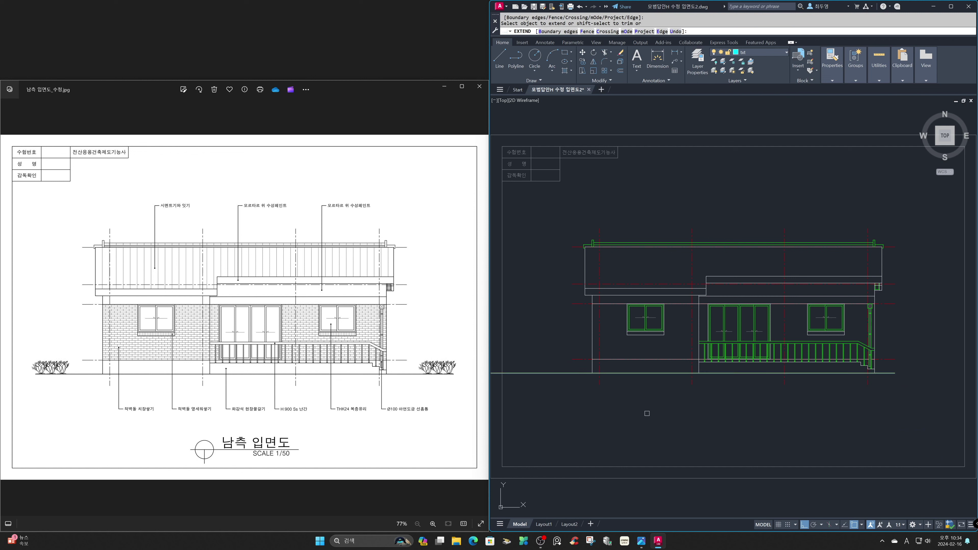
pyautogui.click(894, 373)
pyautogui.press('Return')
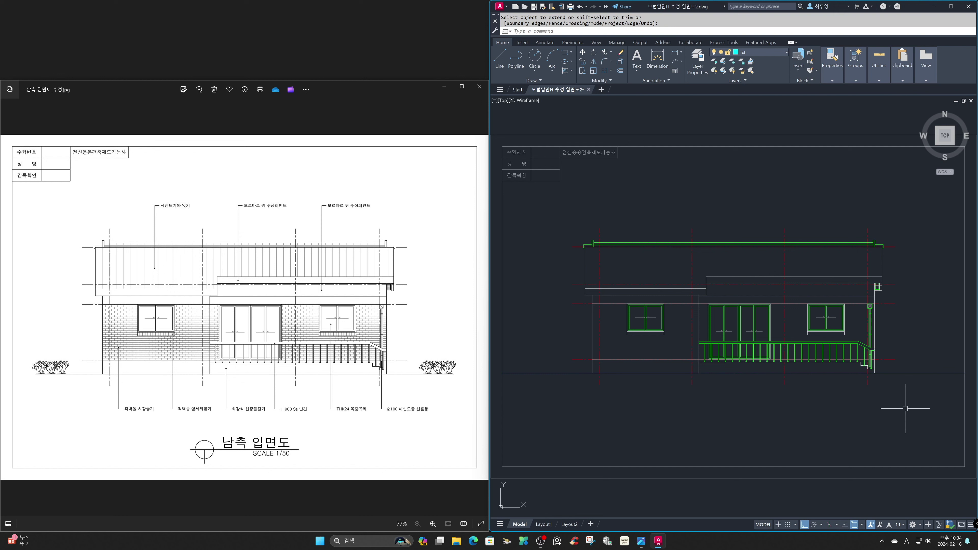
# Shorten both ends of the ground line with Lengthen, using a negative delta, so it stops short of the inner border.
pyautogui.write('len')
pyautogui.press('Return')
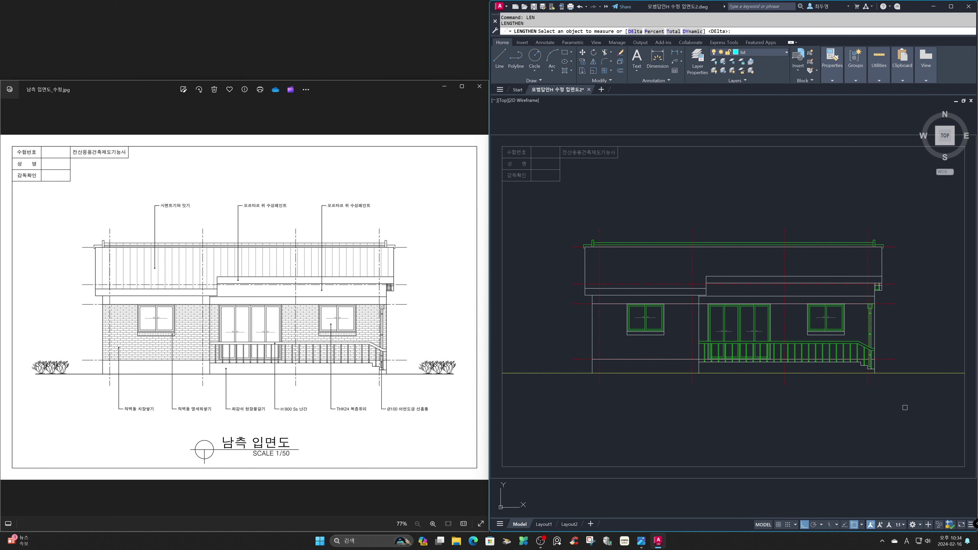
pyautogui.press('Return')
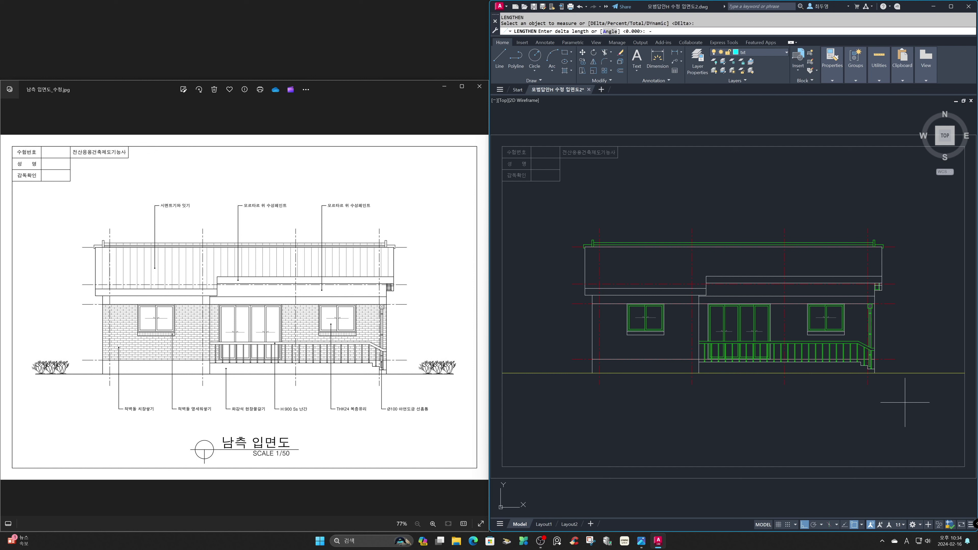
pyautogui.press('Return')
pyautogui.click(932, 373)
pyautogui.press('Return')
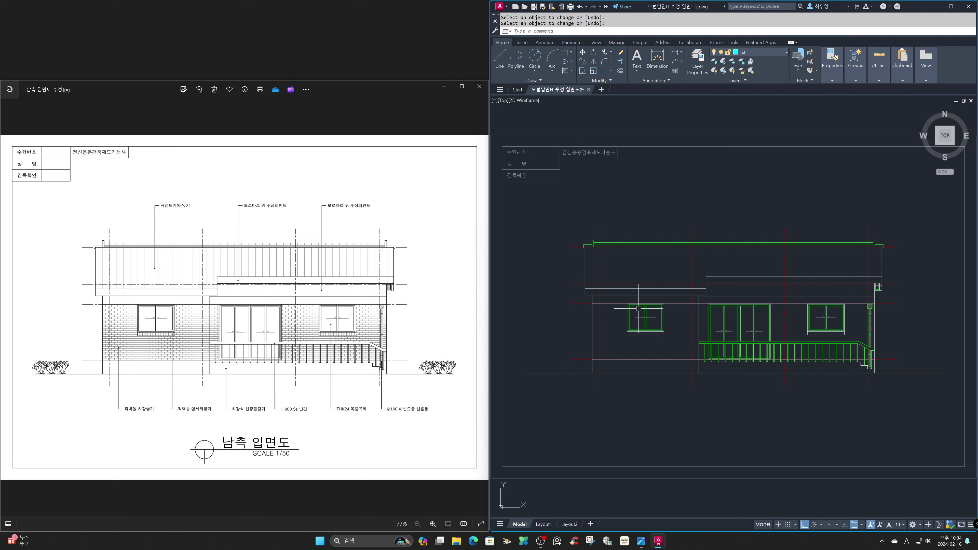
# Make layer fin current and insert the Shrub - elevation block from DesignCenter's Landscaping.dwg at the ground line's right end, then close DesignCenter.
pyautogui.click(786, 54)
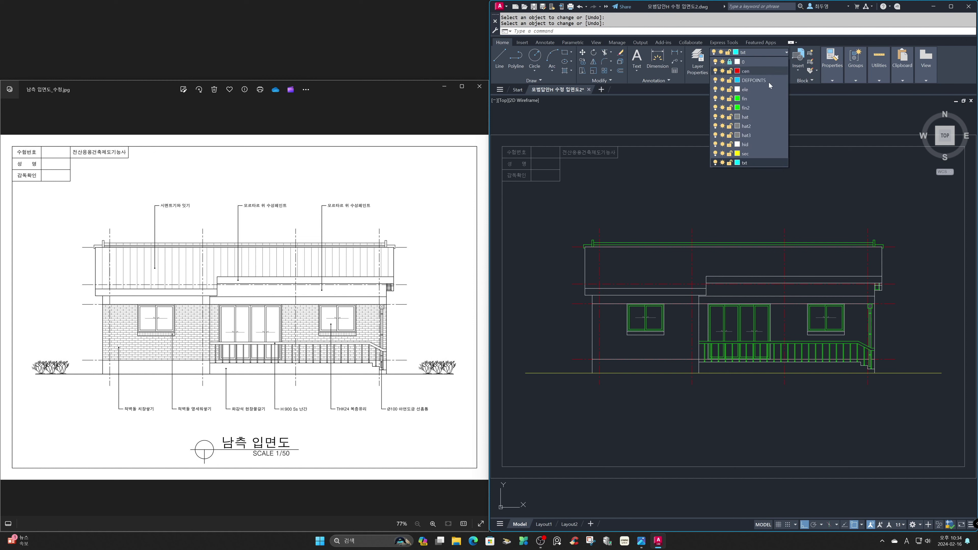
pyautogui.write('DC')
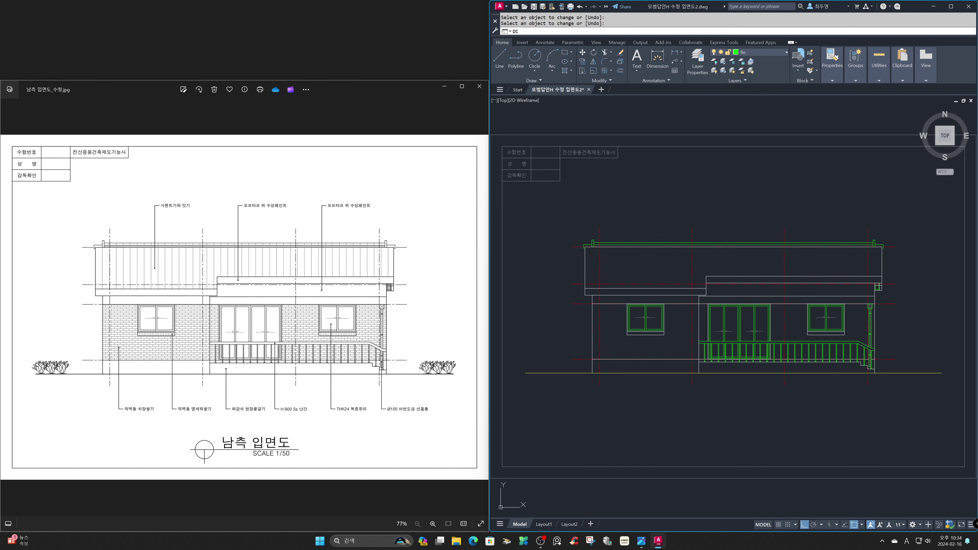
pyautogui.press('Return')
pyautogui.rightClick(651, 221)
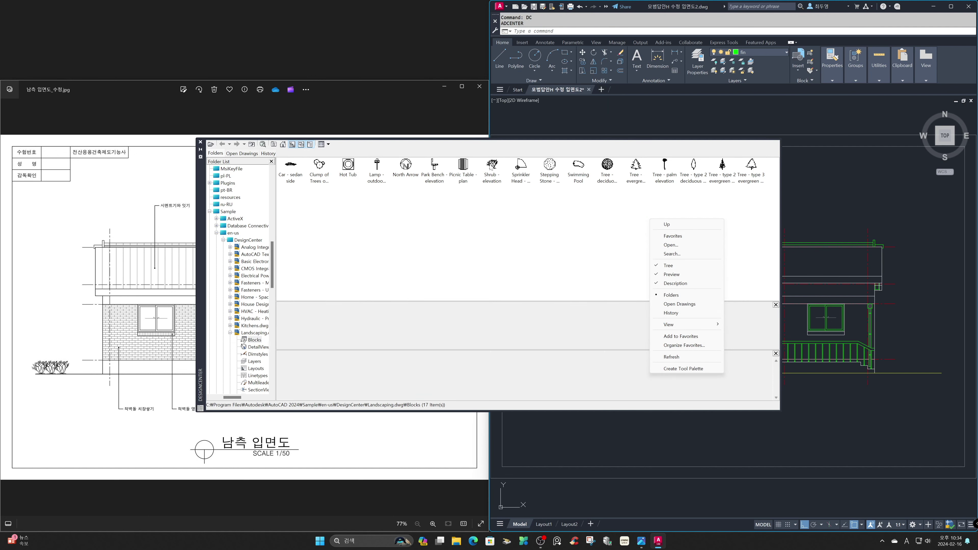
pyautogui.click(492, 166)
pyautogui.doubleClick(492, 166)
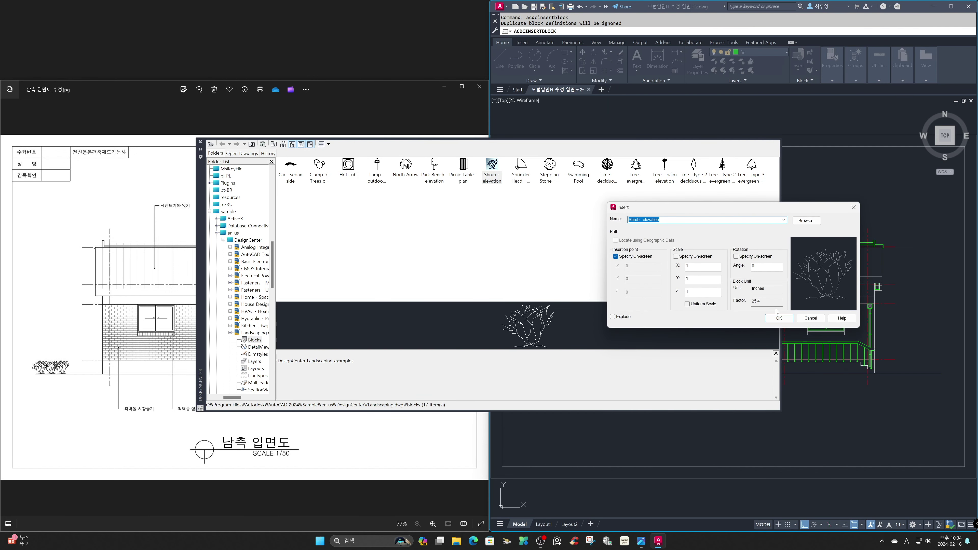
pyautogui.click(781, 321)
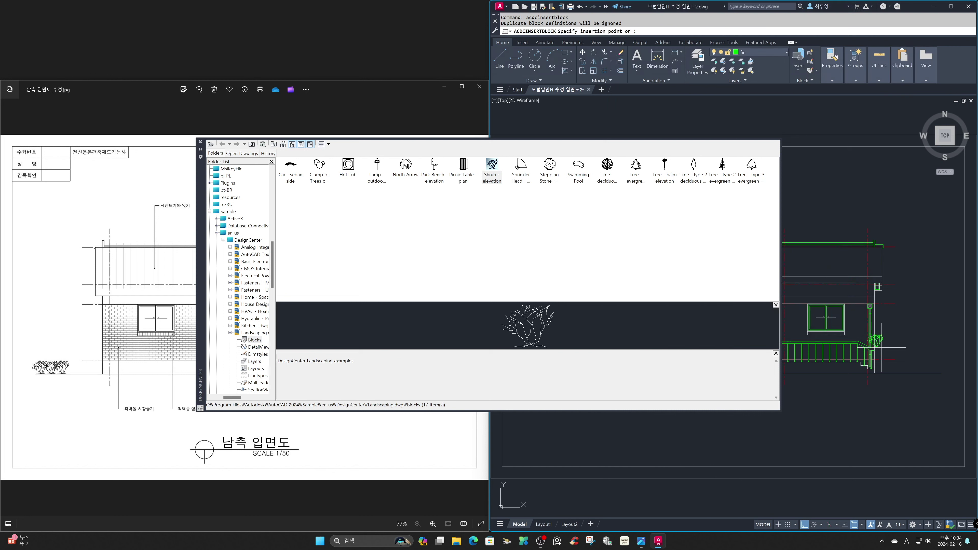
pyautogui.click(935, 372)
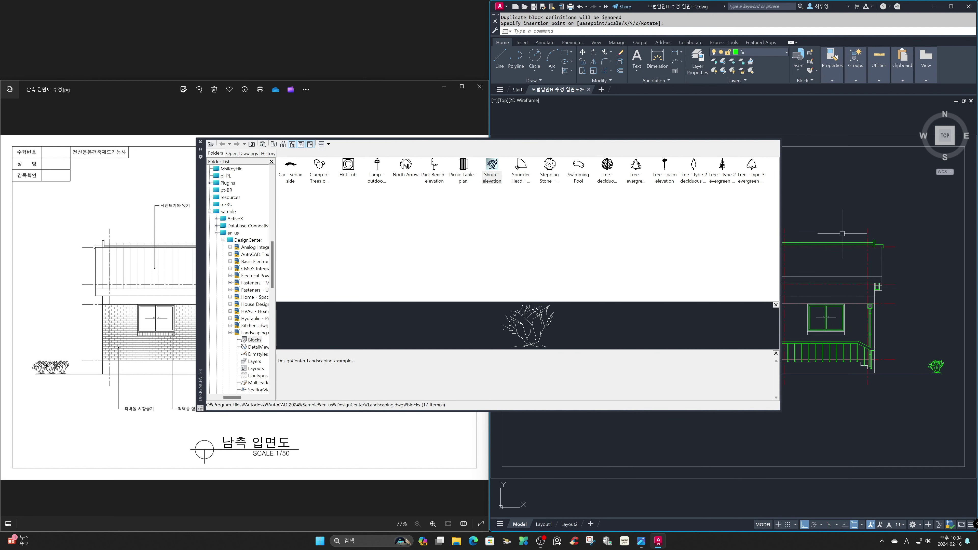
pyautogui.click(201, 142)
# Copy the shrub twice leftward along the ground line to form a row of three slightly overlapping shrubs.
pyautogui.write('z')
pyautogui.press('Return')
pyautogui.click(852, 330)
pyautogui.click(954, 389)
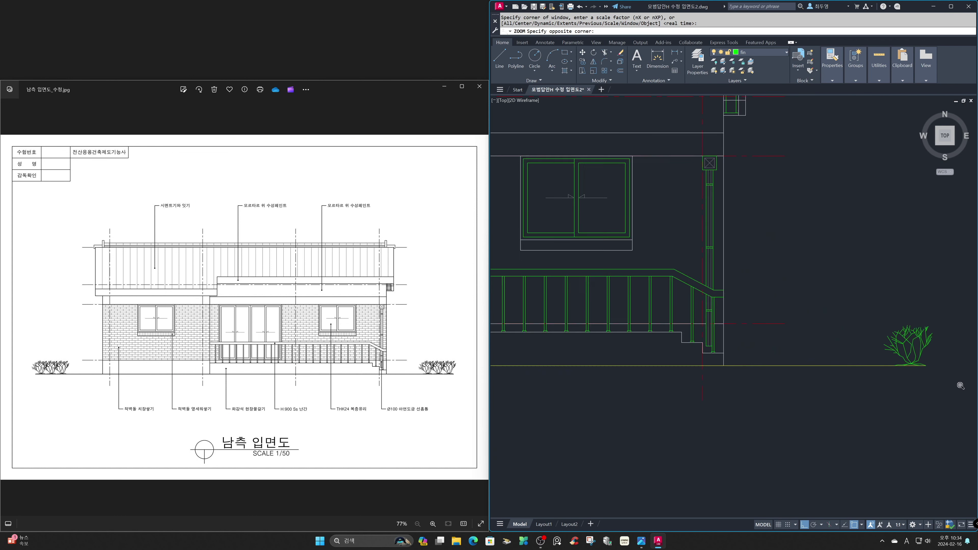
pyautogui.press('Return')
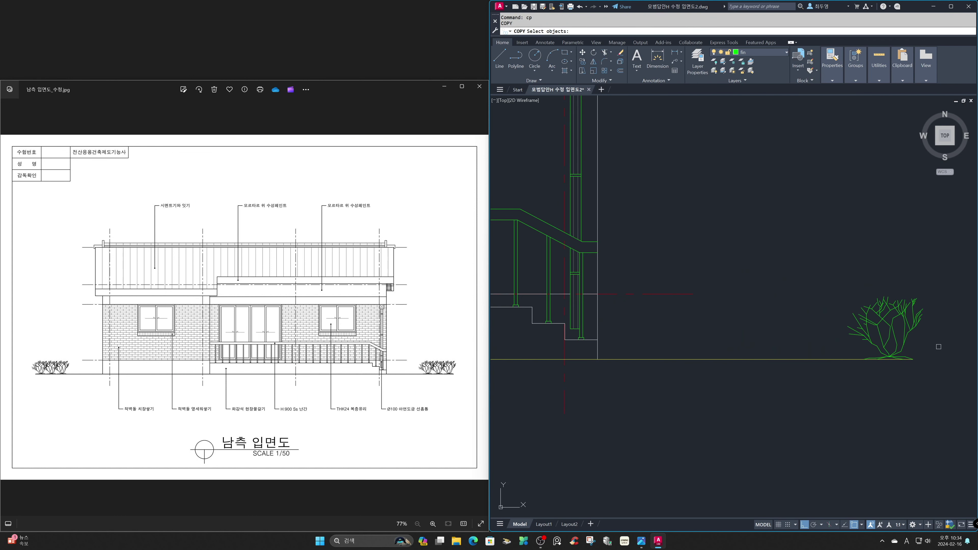
pyautogui.click(916, 339)
pyautogui.press('Return')
pyautogui.click(913, 359)
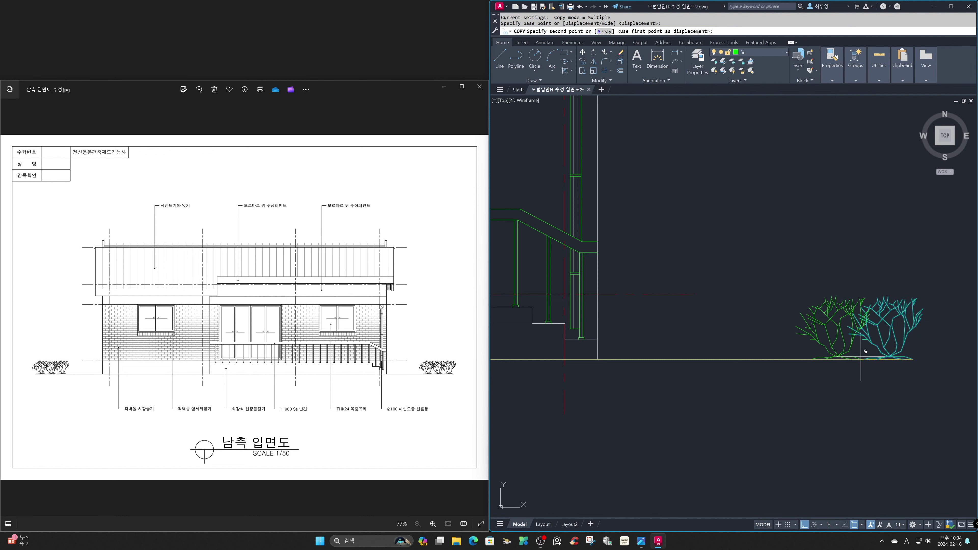
pyautogui.click(863, 359)
pyautogui.click(814, 359)
pyautogui.press('Return')
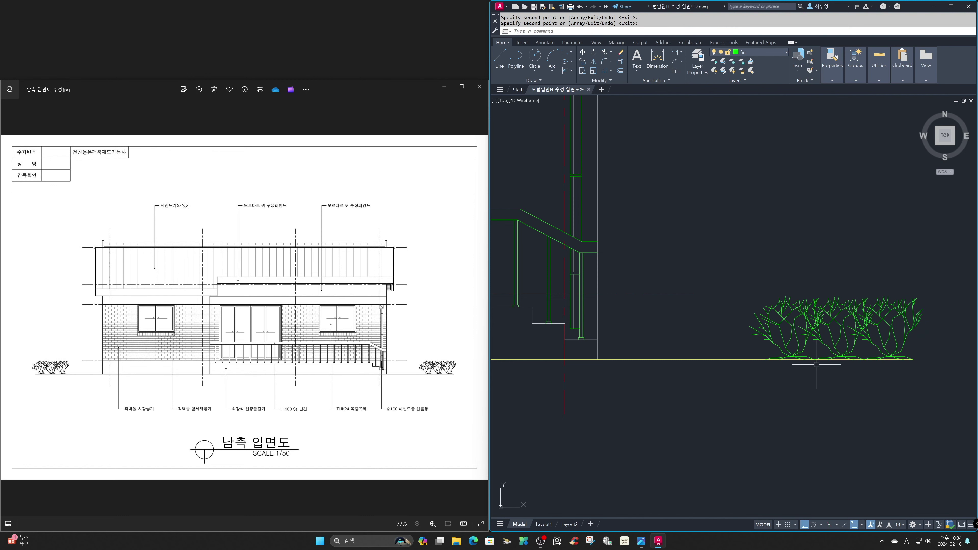
# Copy the row of three shrubs from its lower left end to the left endpoint of the ground line.
pyautogui.write('z')
pyautogui.press('Return')
pyautogui.write('p')
pyautogui.press('Return')
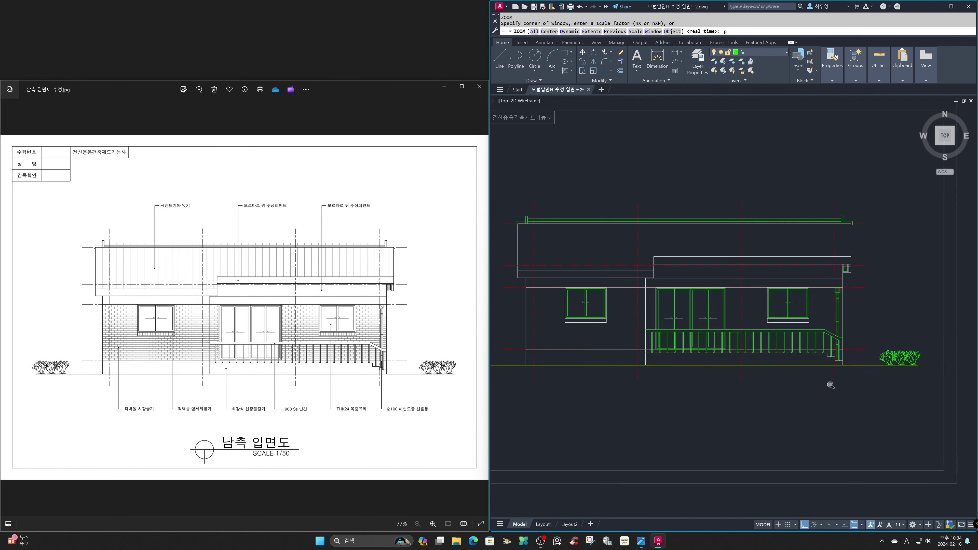
pyautogui.write('c')
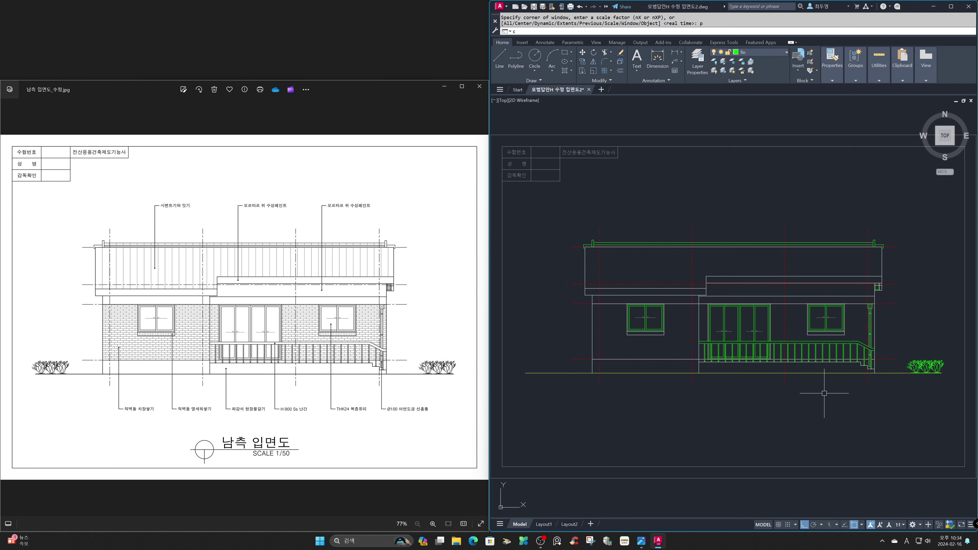
pyautogui.write('p')
pyautogui.press('Return')
pyautogui.click(954, 364)
pyautogui.click(890, 327)
pyautogui.press('Return')
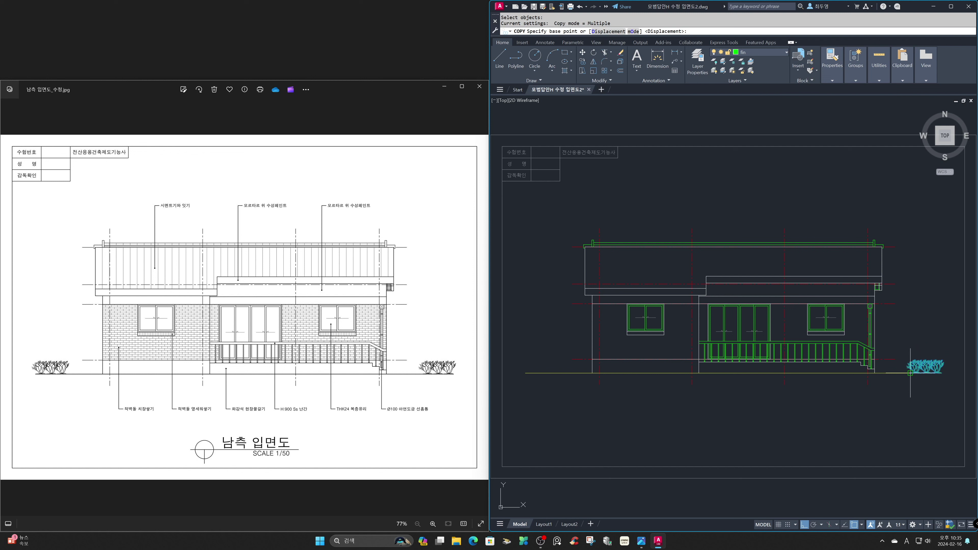
pyautogui.click(908, 373)
pyautogui.click(524, 373)
pyautogui.press('Return')
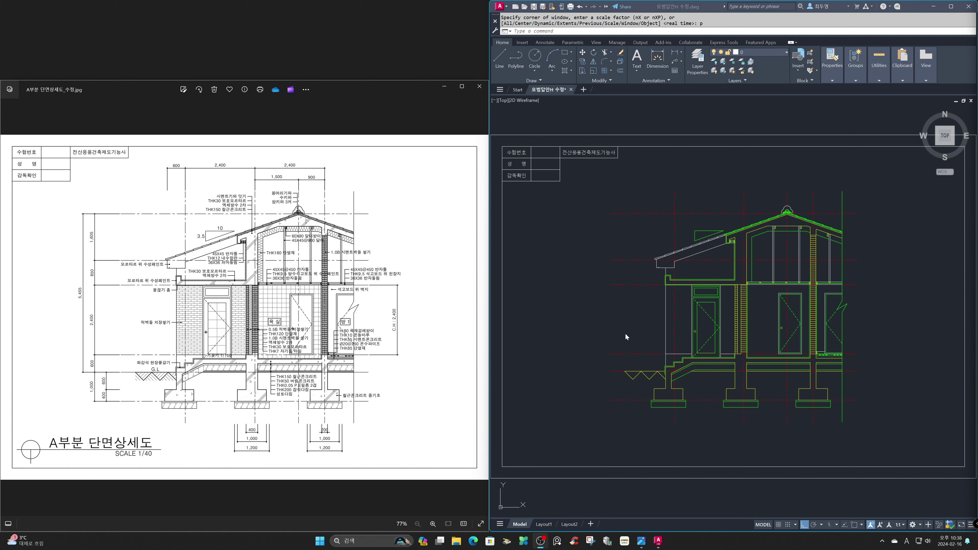
# Thaw the layers hat, hat2, hat3 and txt in the drawing with the A부분 단면상세도 section.
pyautogui.click(625, 334)
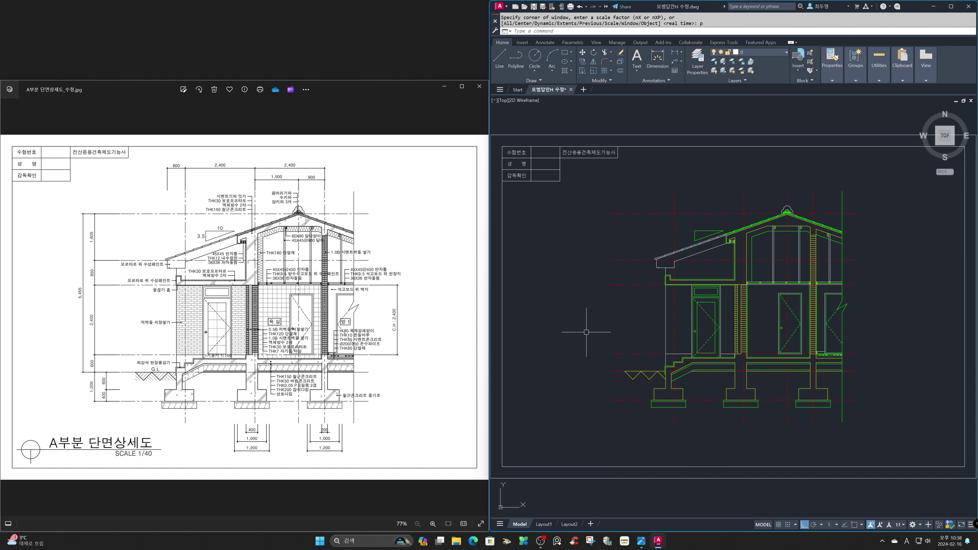
pyautogui.click(770, 53)
pyautogui.click(722, 116)
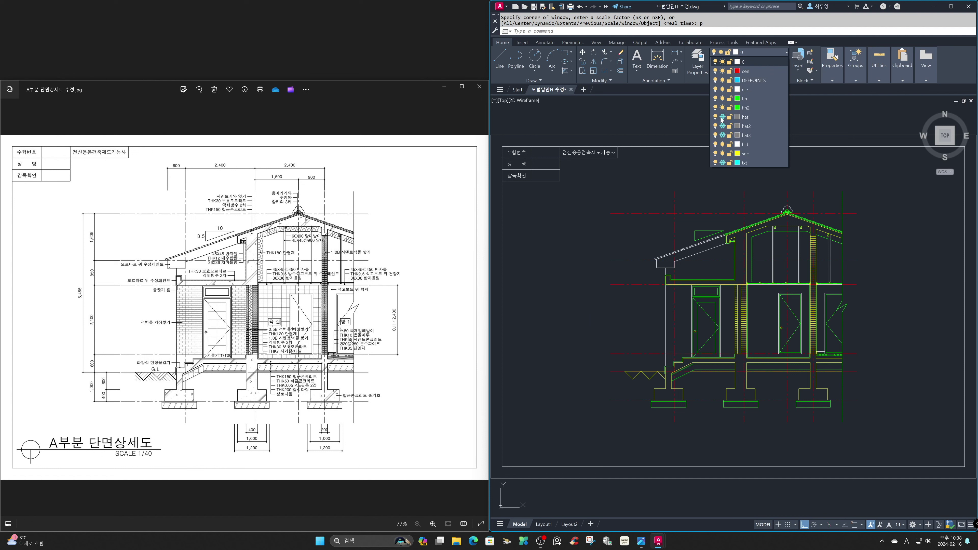
pyautogui.click(722, 126)
pyautogui.click(722, 135)
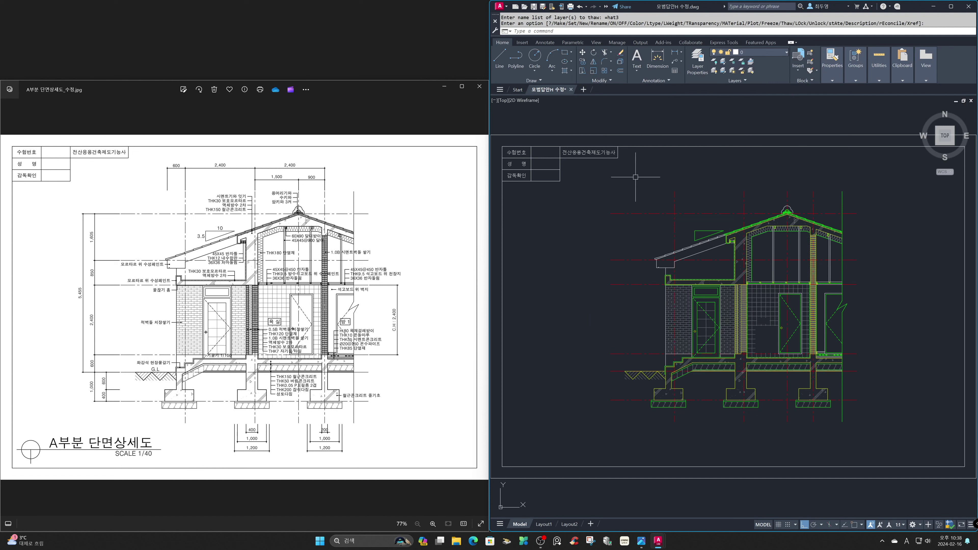
pyautogui.click(777, 53)
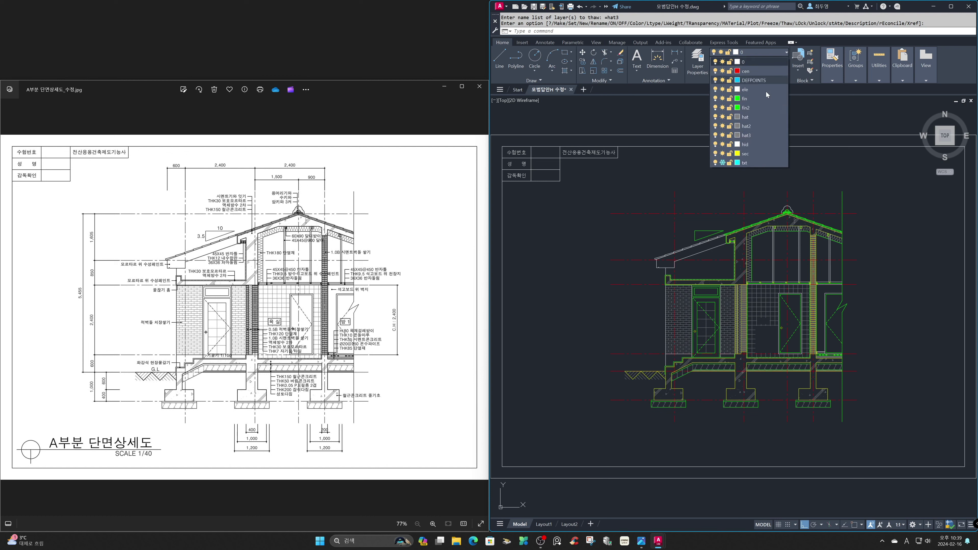
pyautogui.click(723, 162)
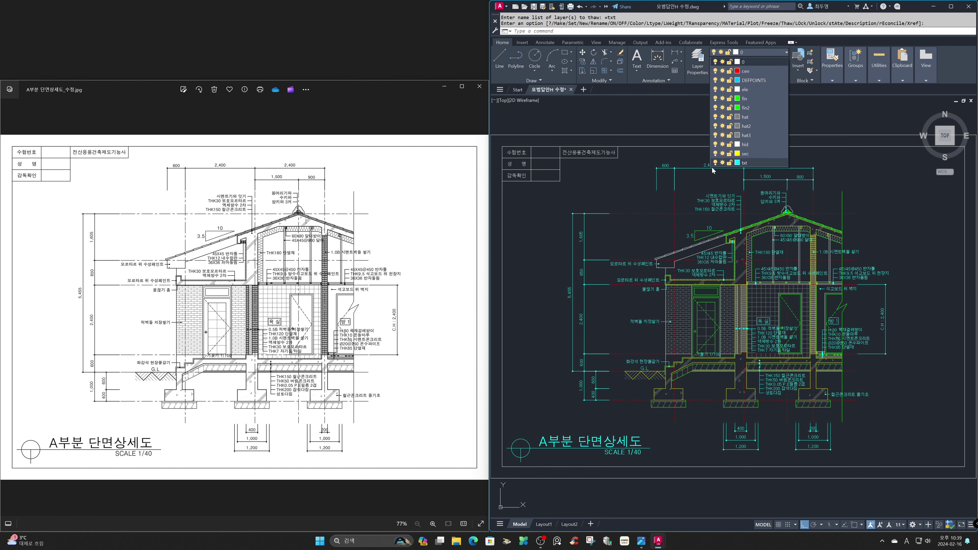
pyautogui.click(621, 194)
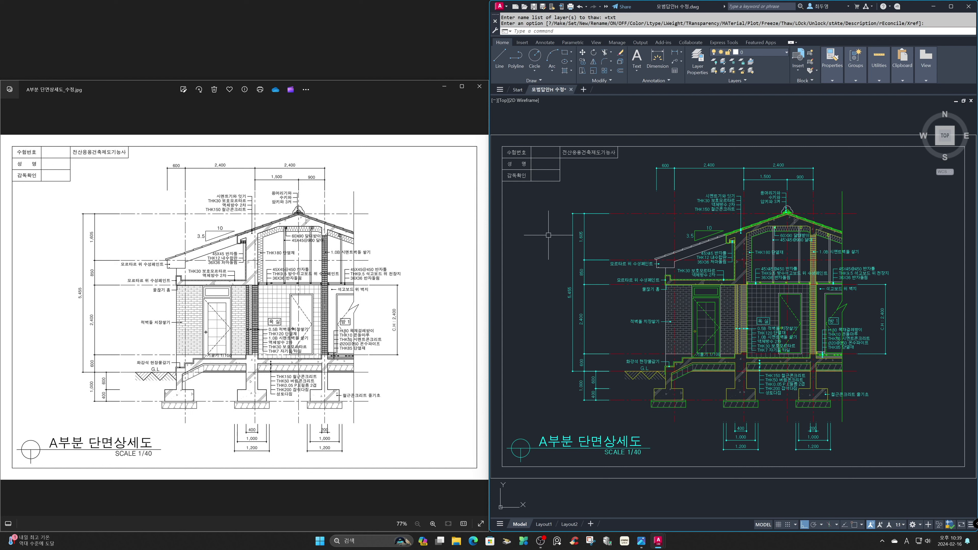
# Switch the reference image in the photo viewer to the south elevation, 남측 입면도_수정.jpg, and return to the drawing.
pyautogui.click(431, 284)
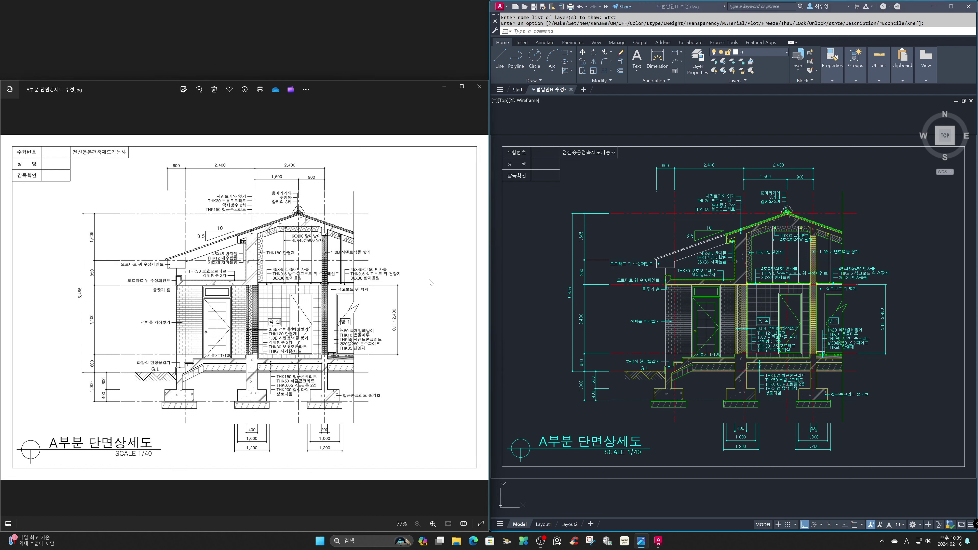
pyautogui.click(430, 283)
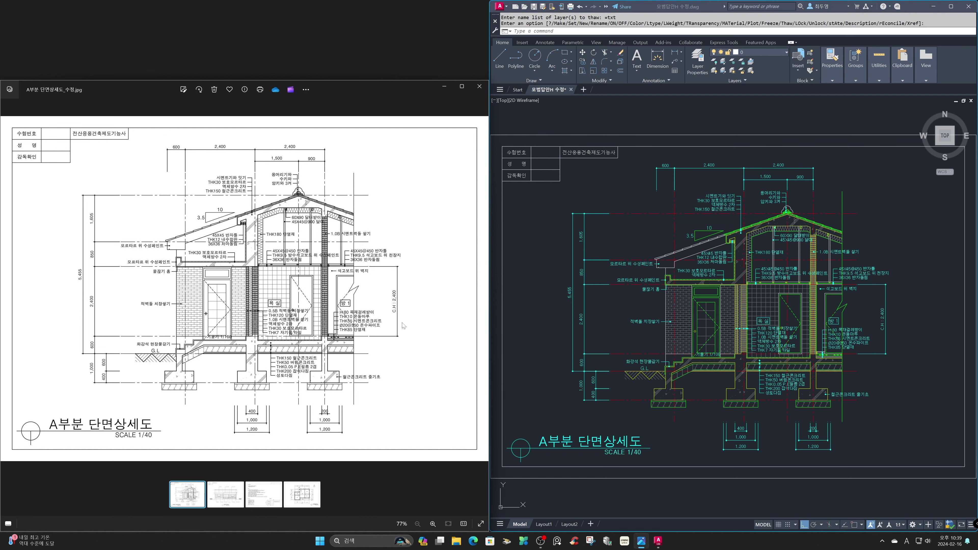
pyautogui.click(222, 496)
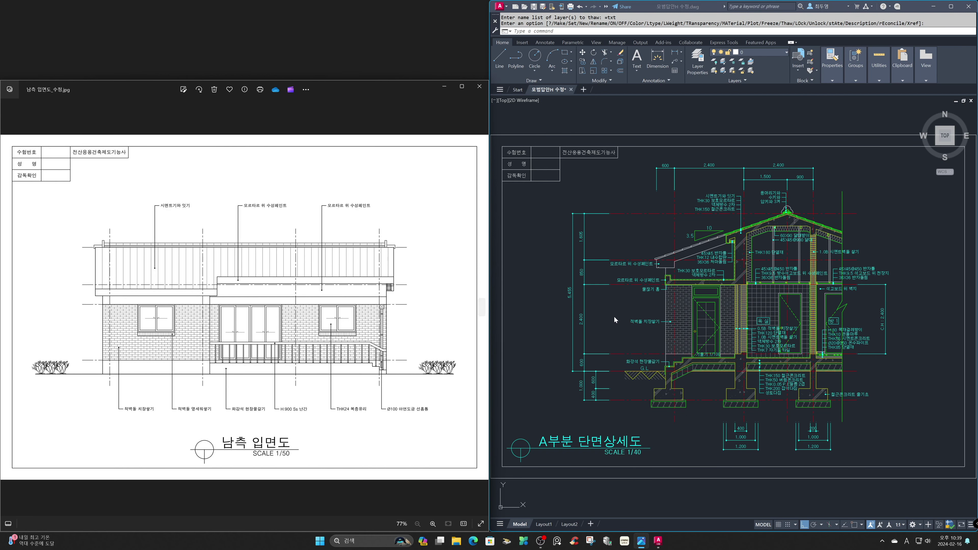
pyautogui.click(623, 314)
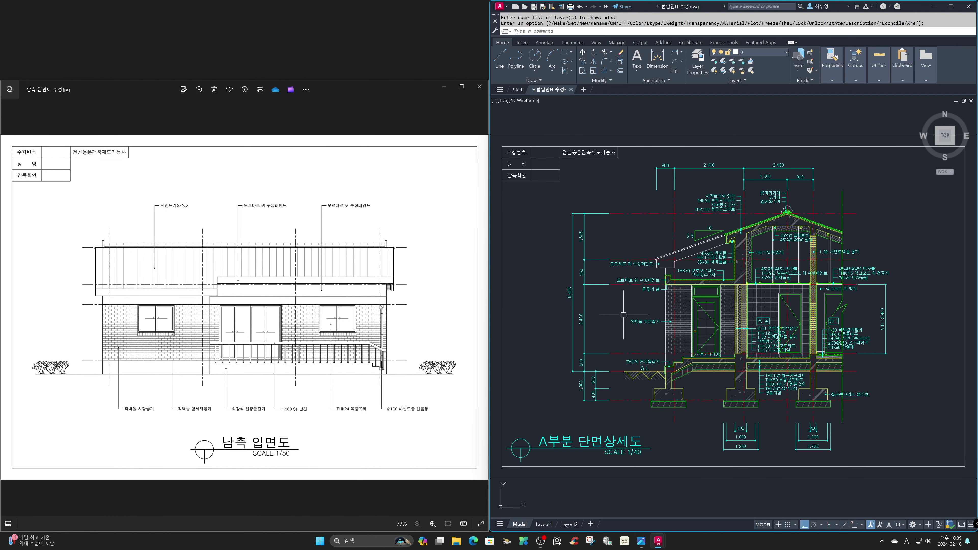
# Display the whole drawing and zoom to the south elevation sheet with a window between the endpoints of its opposite outer corners.
pyautogui.write('z')
pyautogui.press('Return')
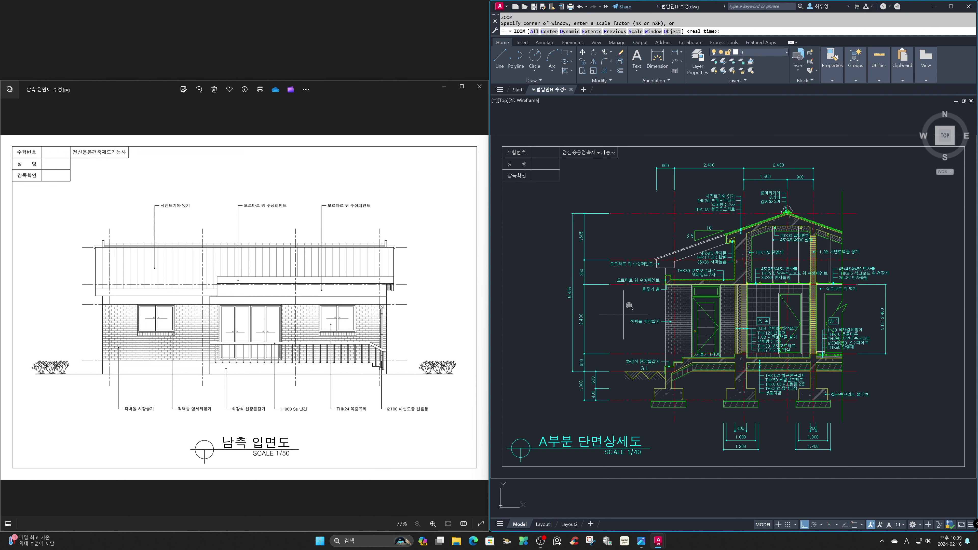
pyautogui.write('a')
pyautogui.press('Return')
pyautogui.write('z')
pyautogui.press('Return')
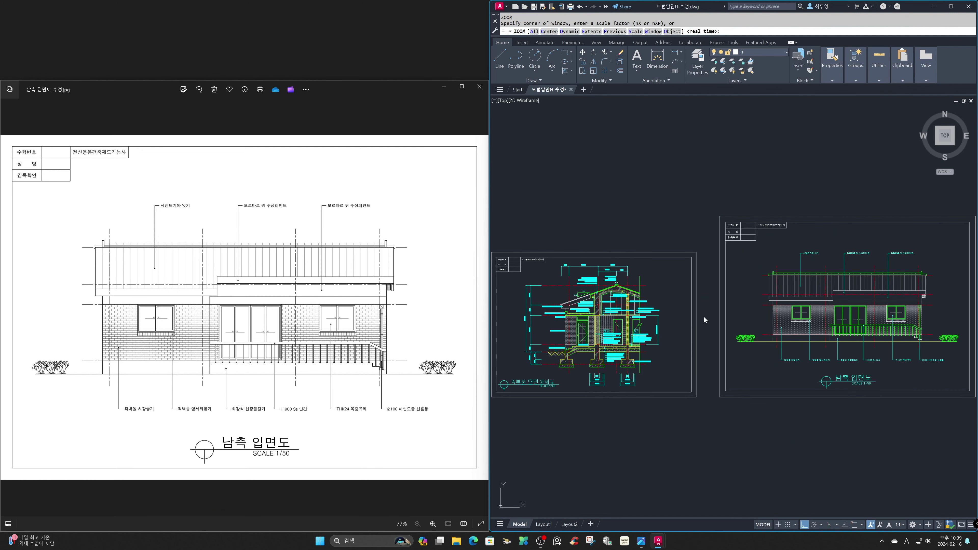
pyautogui.keyDown('shift'); pyautogui.rightClick(704, 316); pyautogui.keyUp('shift')
pyautogui.click(723, 367)
pyautogui.click(719, 216)
pyautogui.keyDown('shift'); pyautogui.rightClick(801, 326); pyautogui.keyUp('shift')
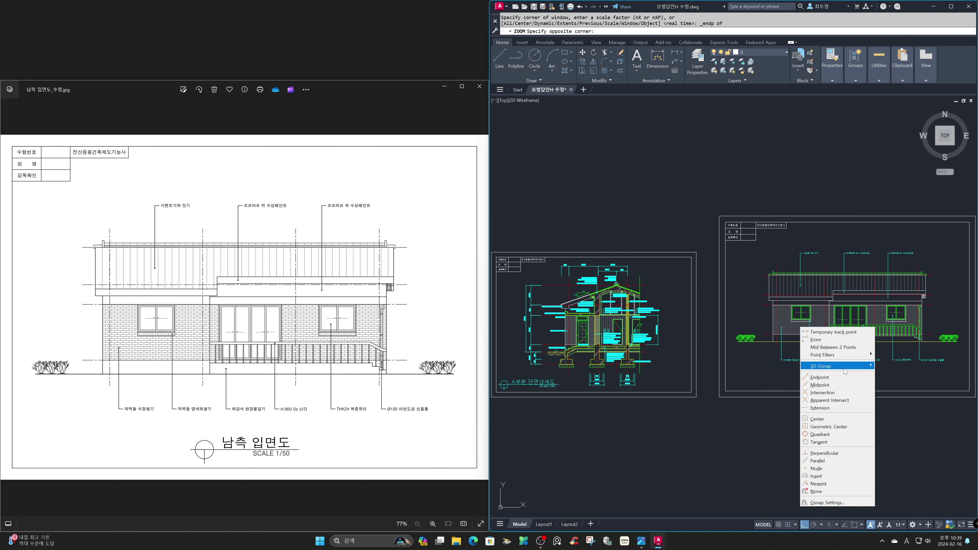
pyautogui.click(819, 375)
pyautogui.click(963, 395)
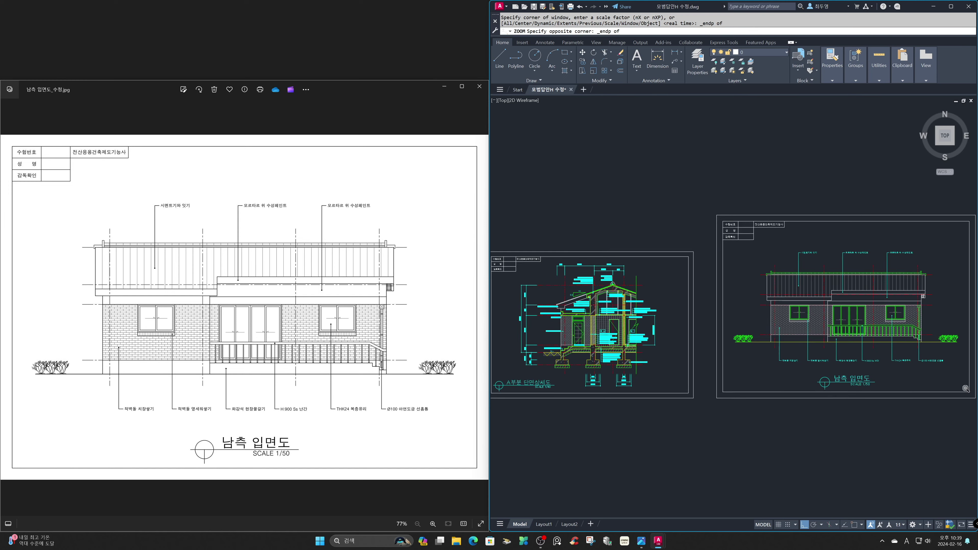